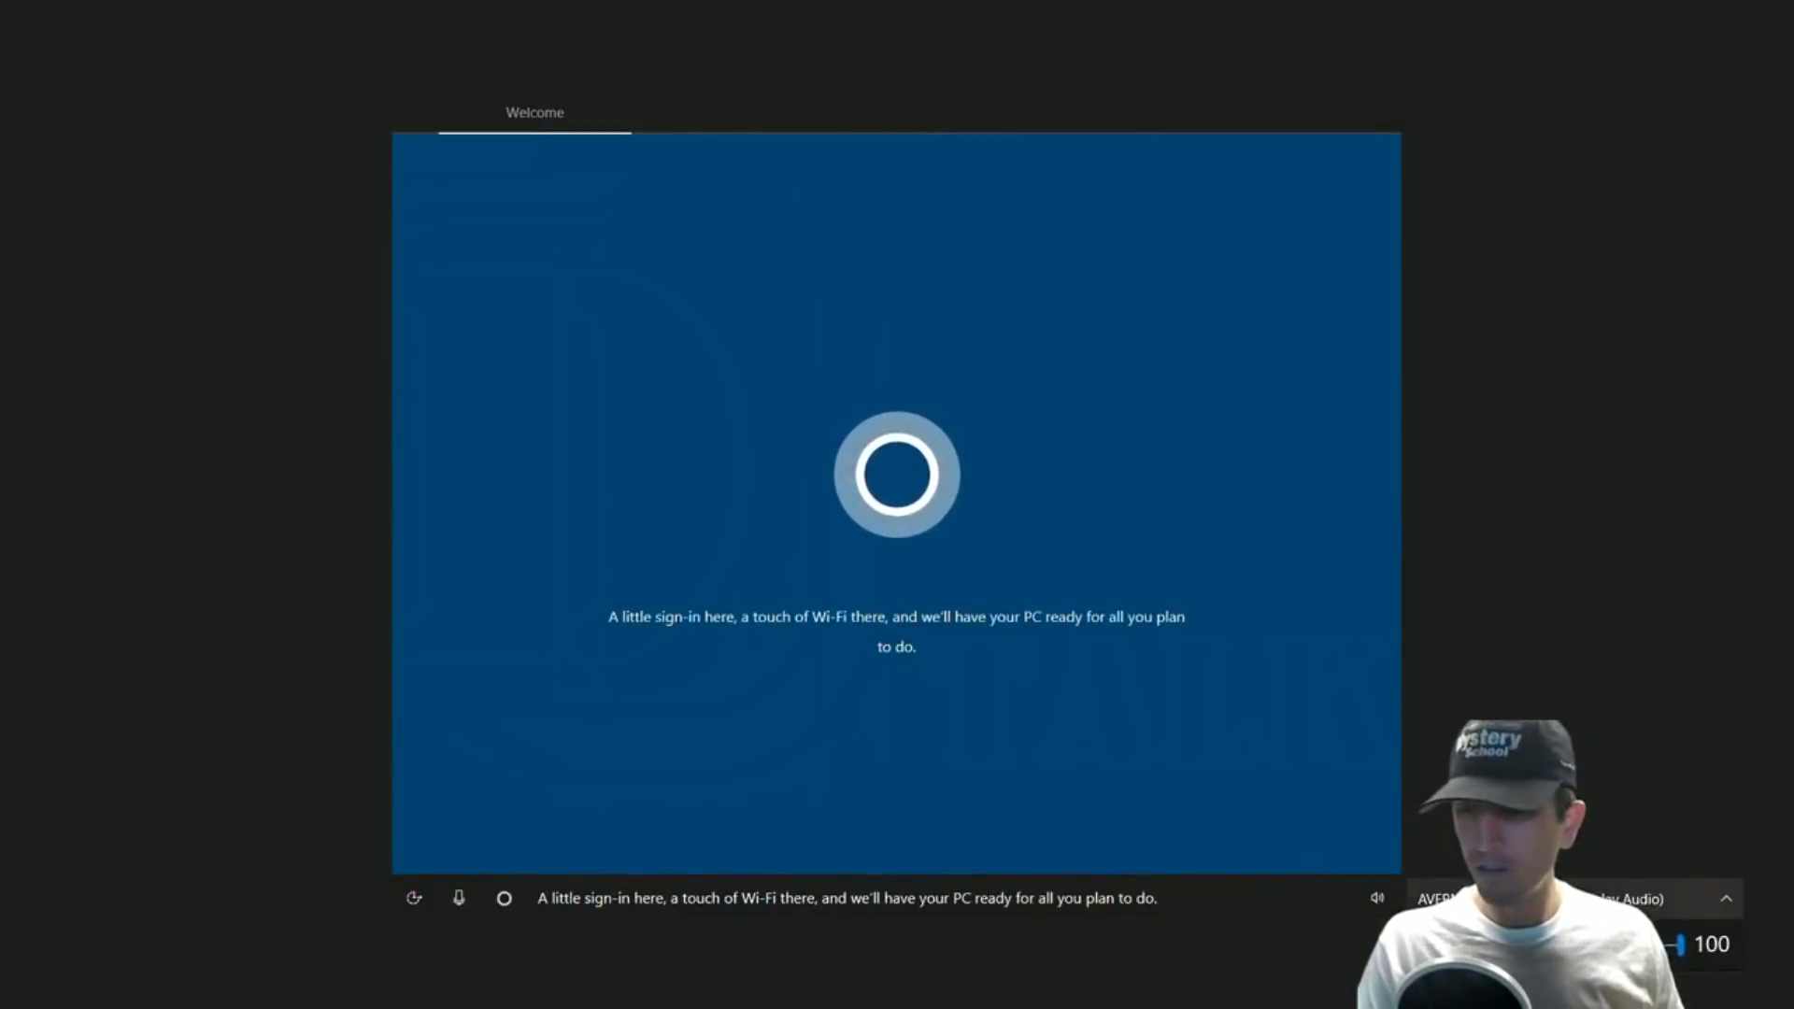
Step: Lower the system volume to 40 and silence Cortana's voice guidance during Windows setup
left_click(1545, 944)
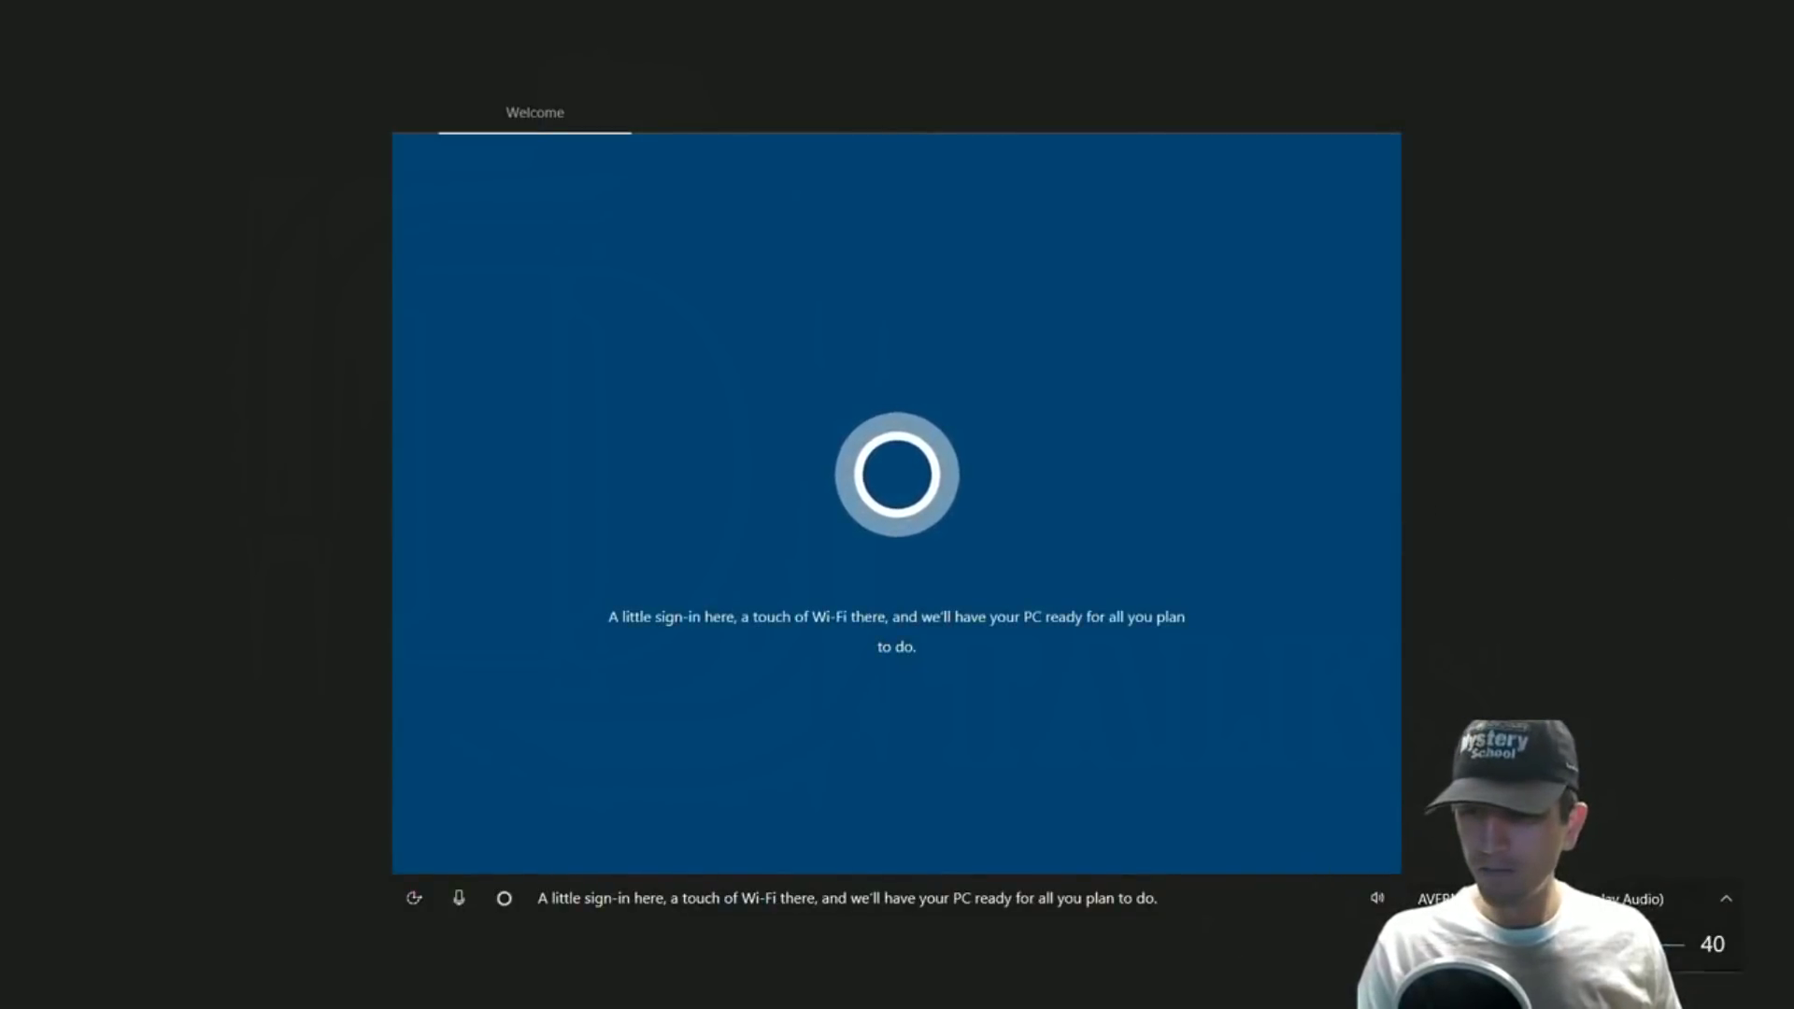
left_click(1612, 484)
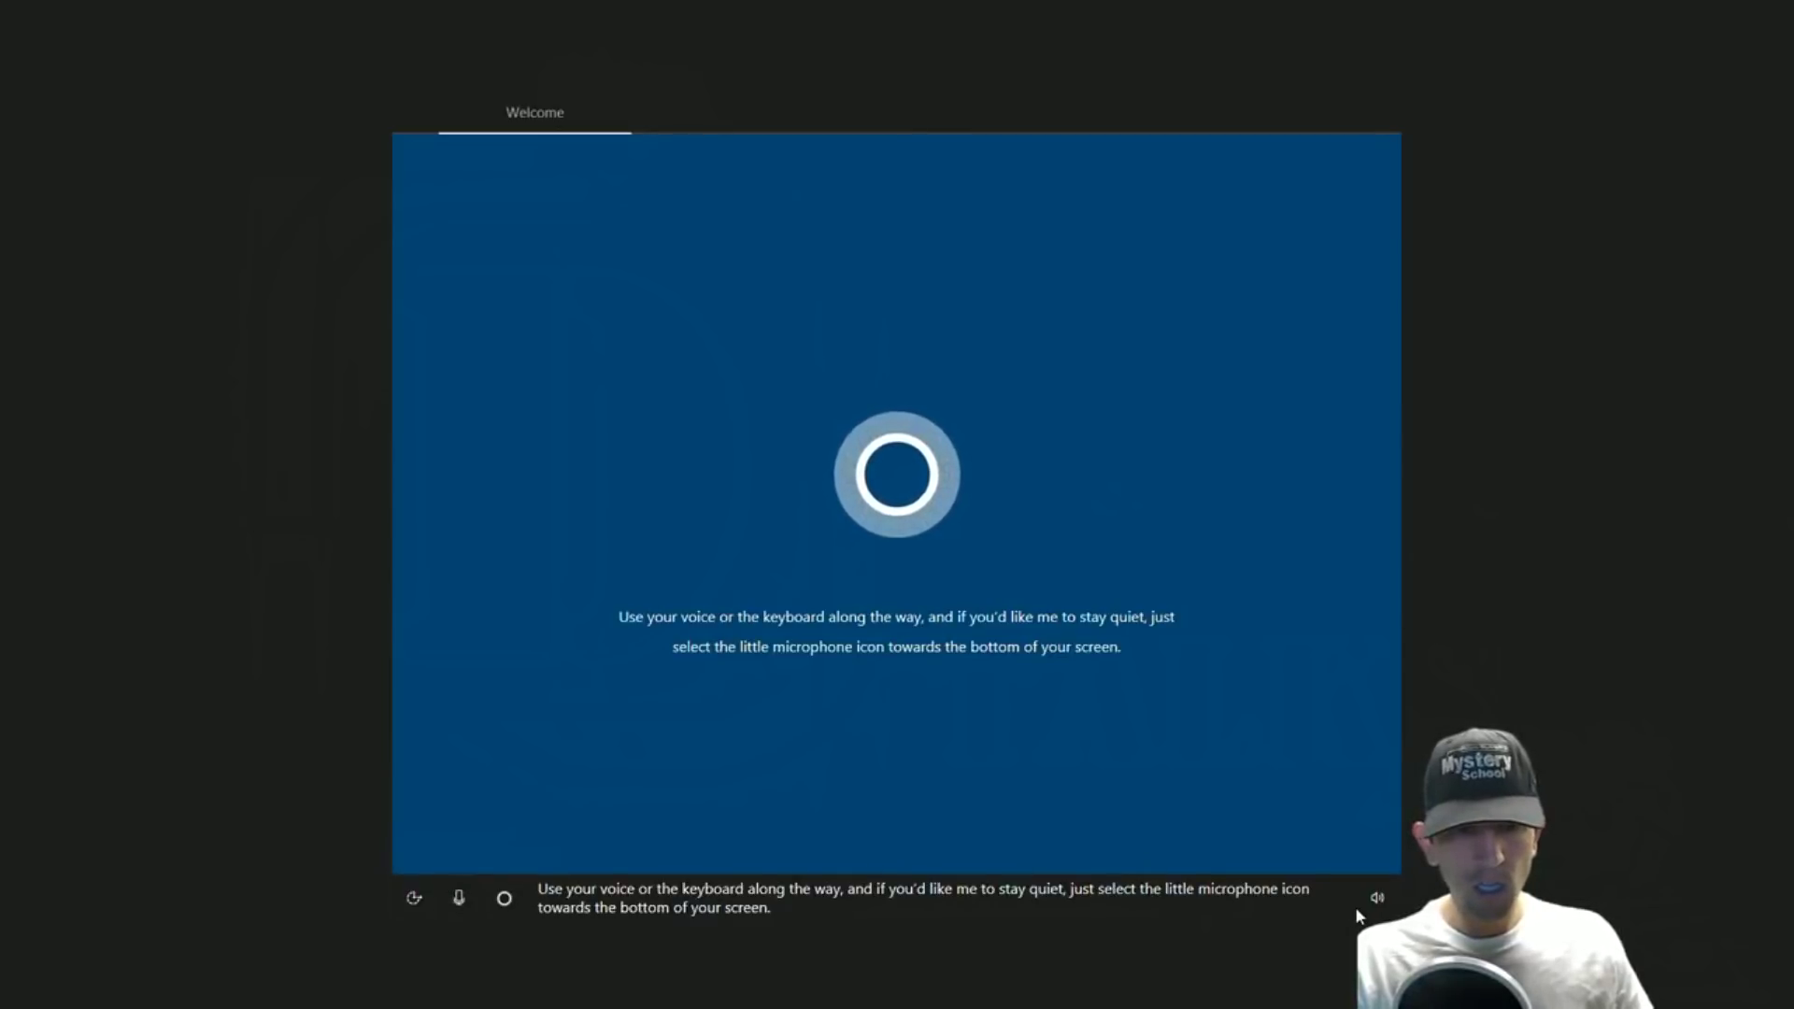
left_click(459, 898)
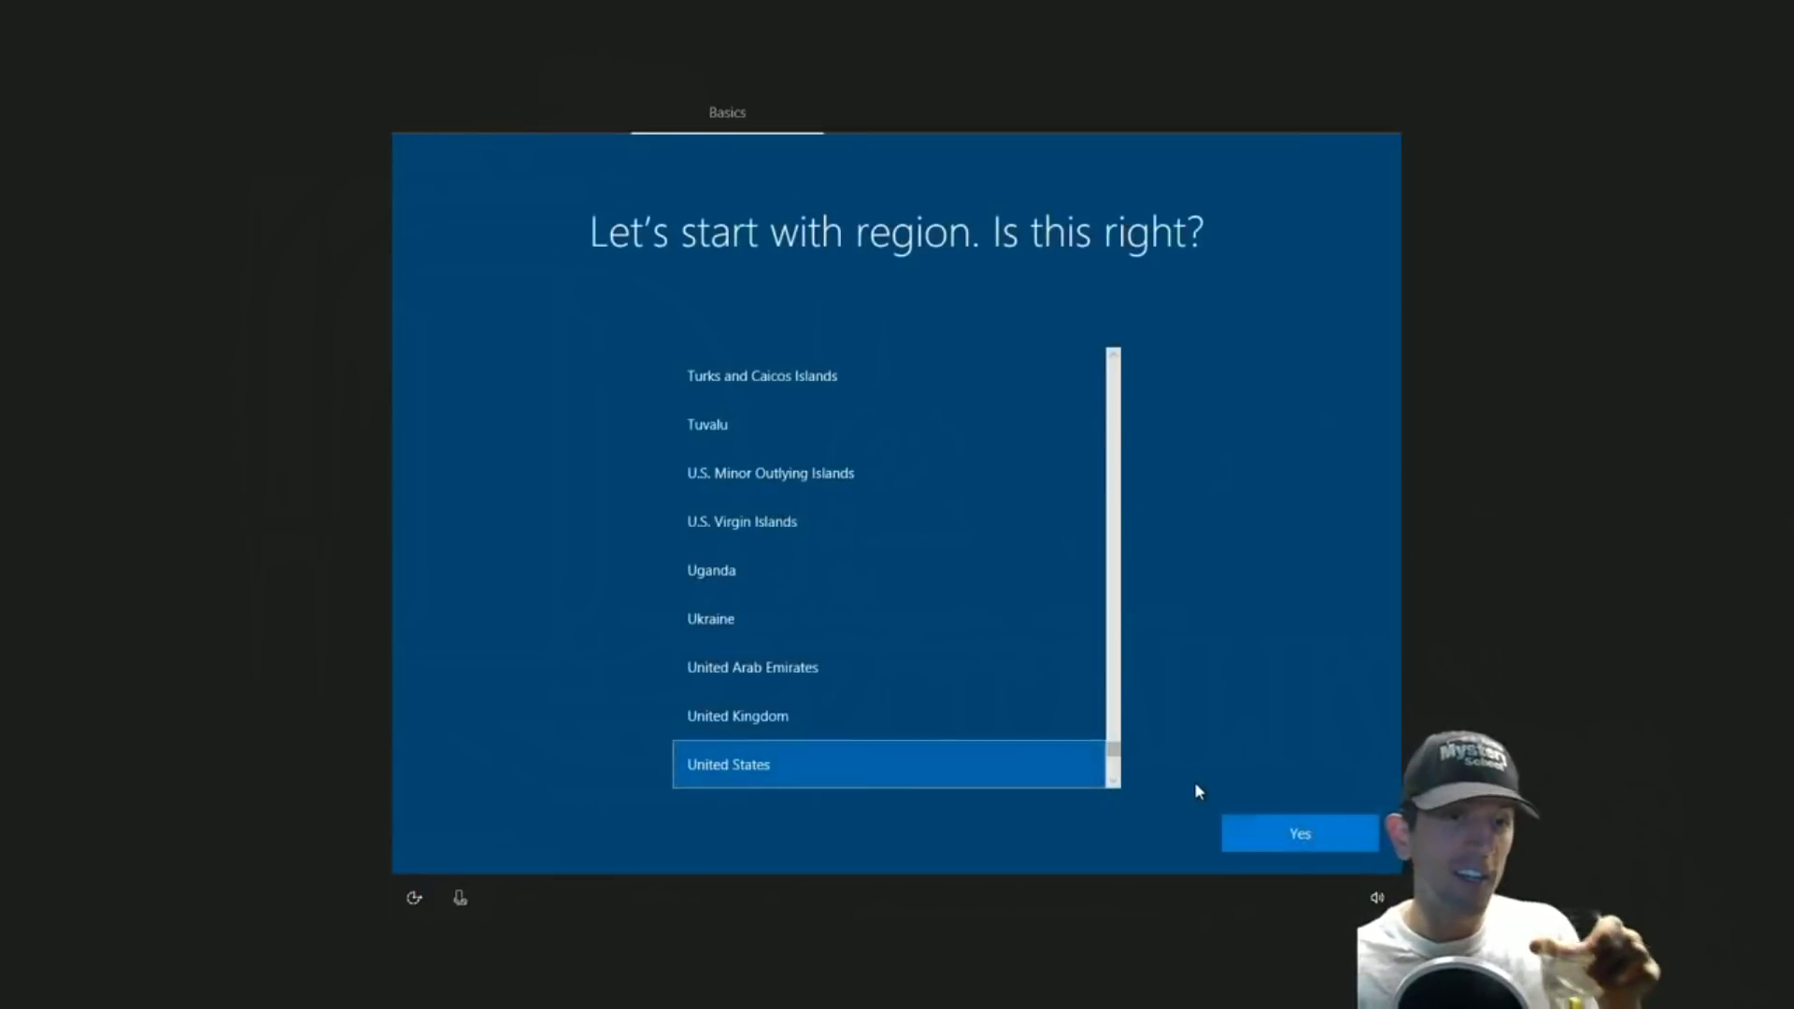
Step: Confirm United States as the region and US as the keyboard layout, without adding a second layout
left_click(1306, 844)
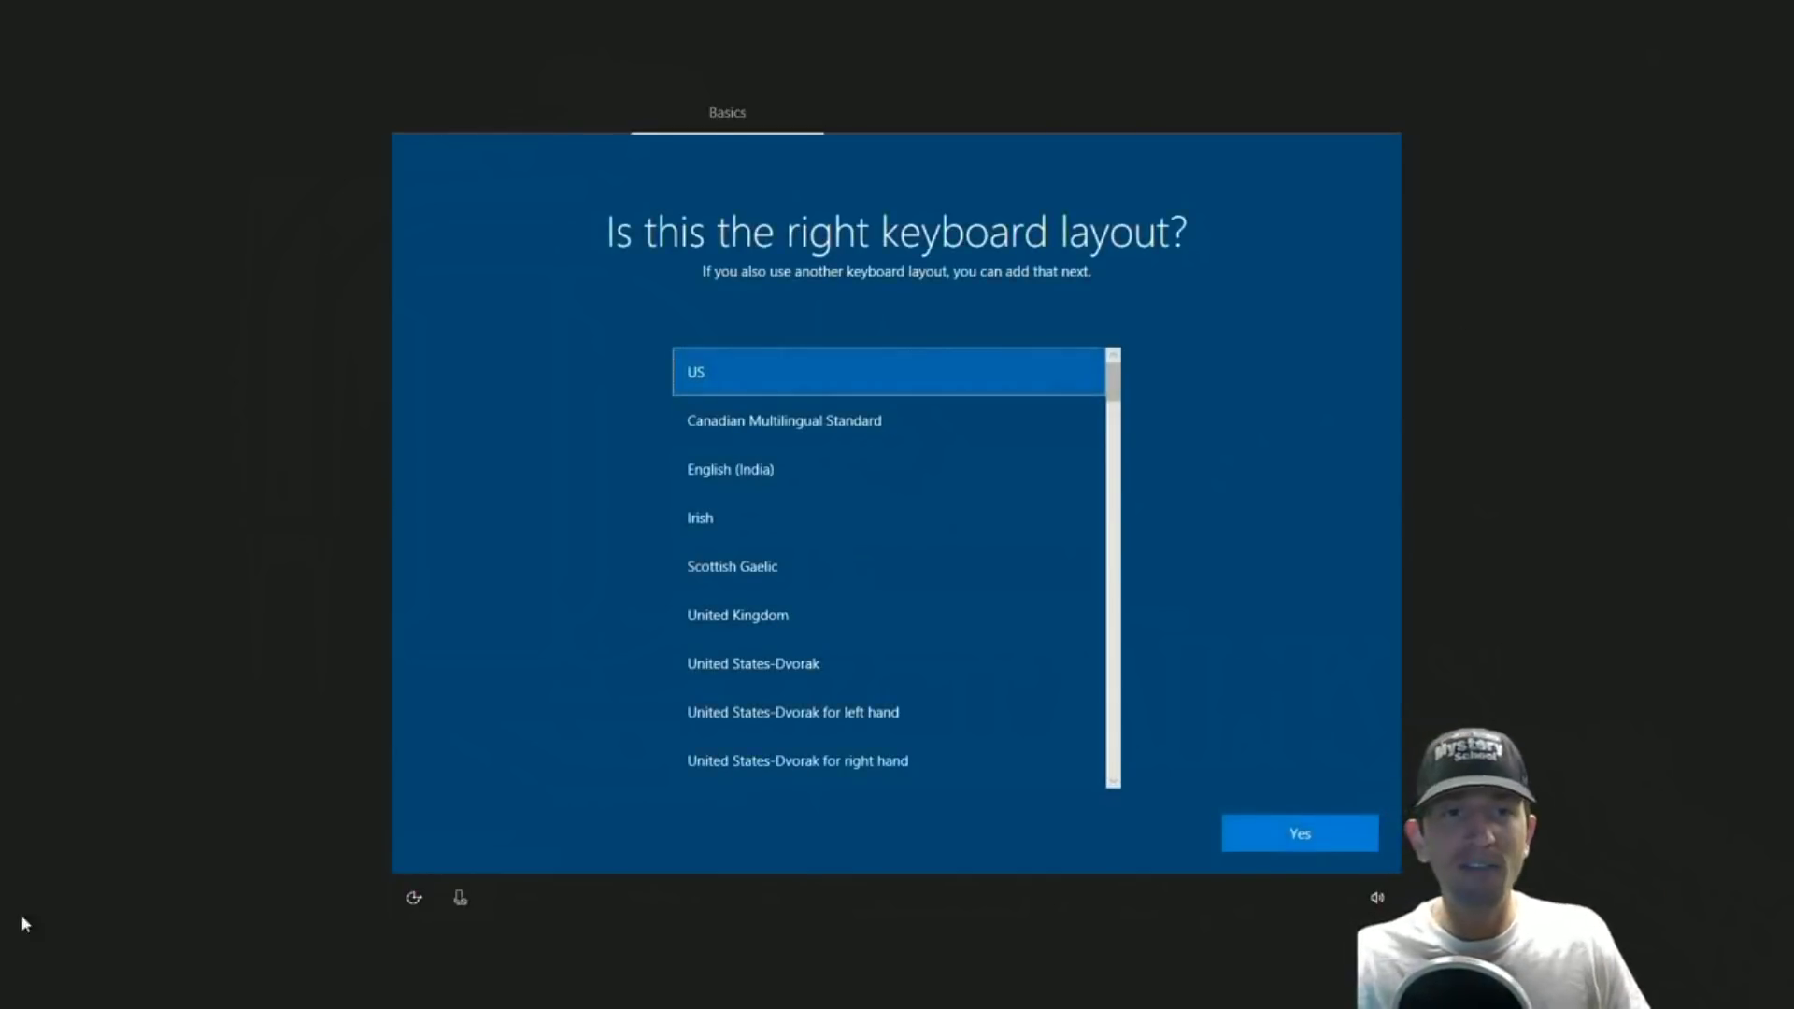
left_click(1253, 837)
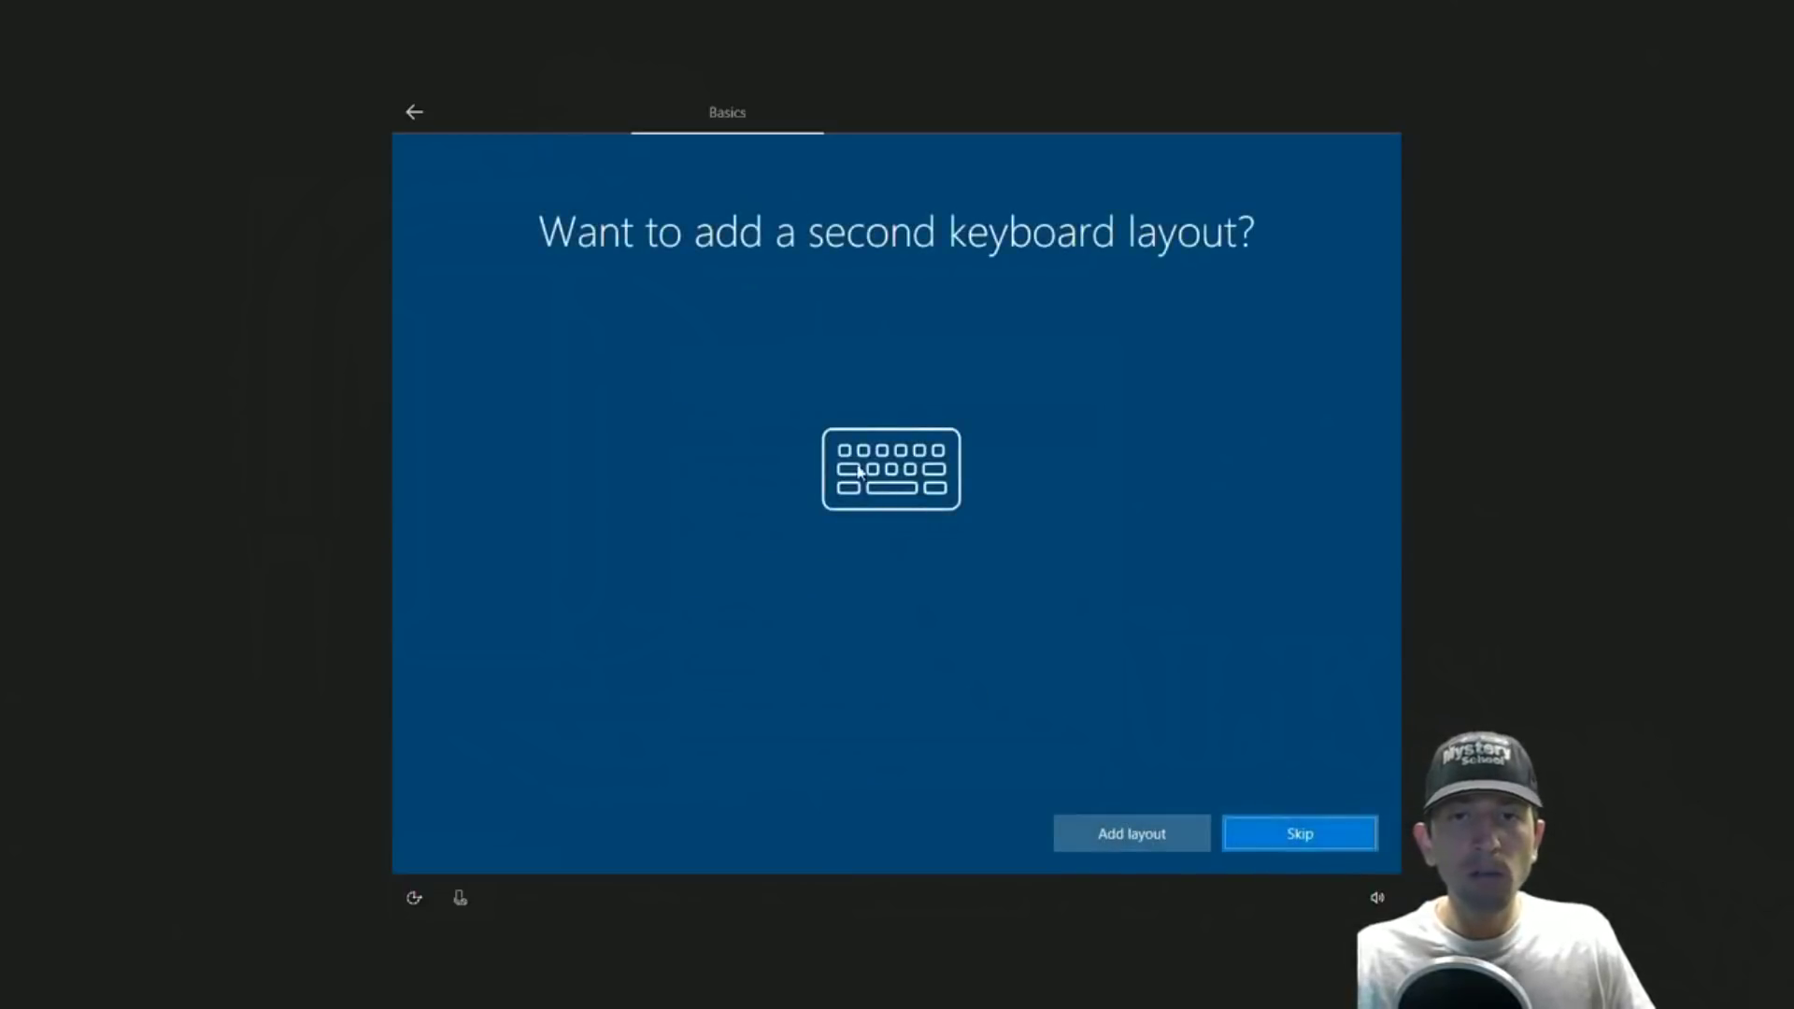
left_click(1343, 835)
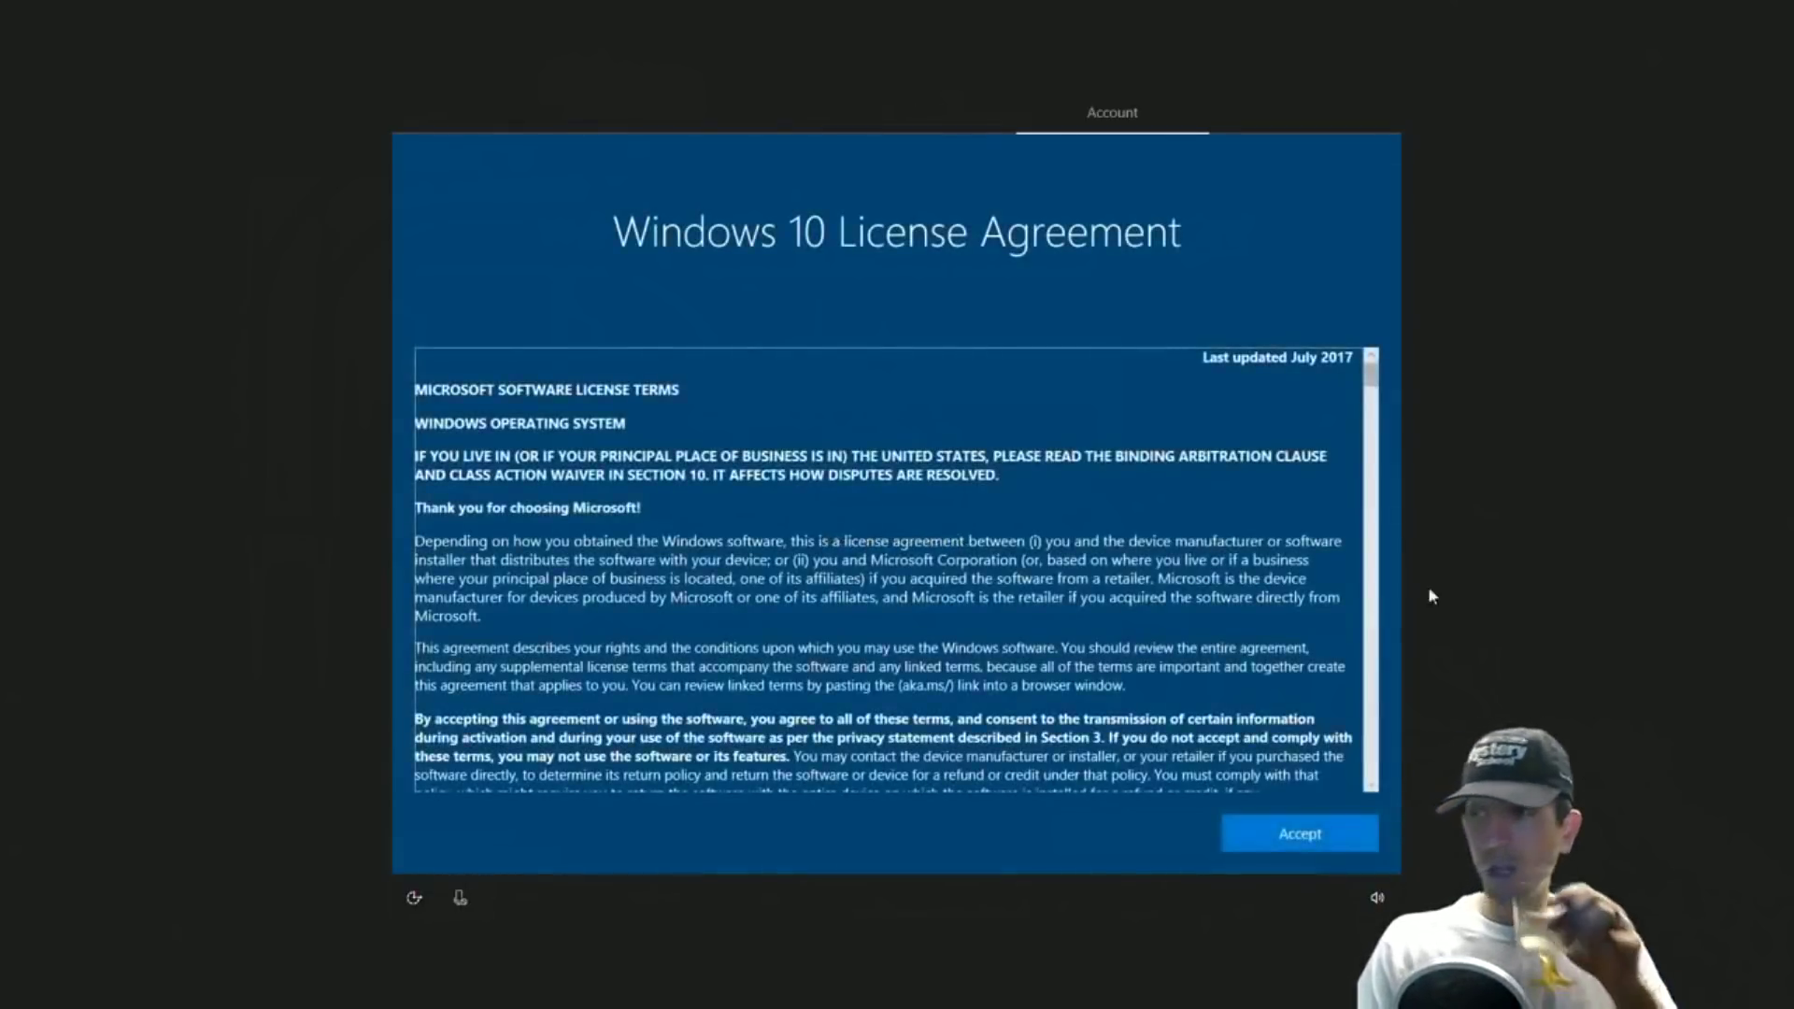
Step: Accept the Windows 10 License Agreement and choose an offline account, declining the Microsoft sign-in
left_click(1306, 839)
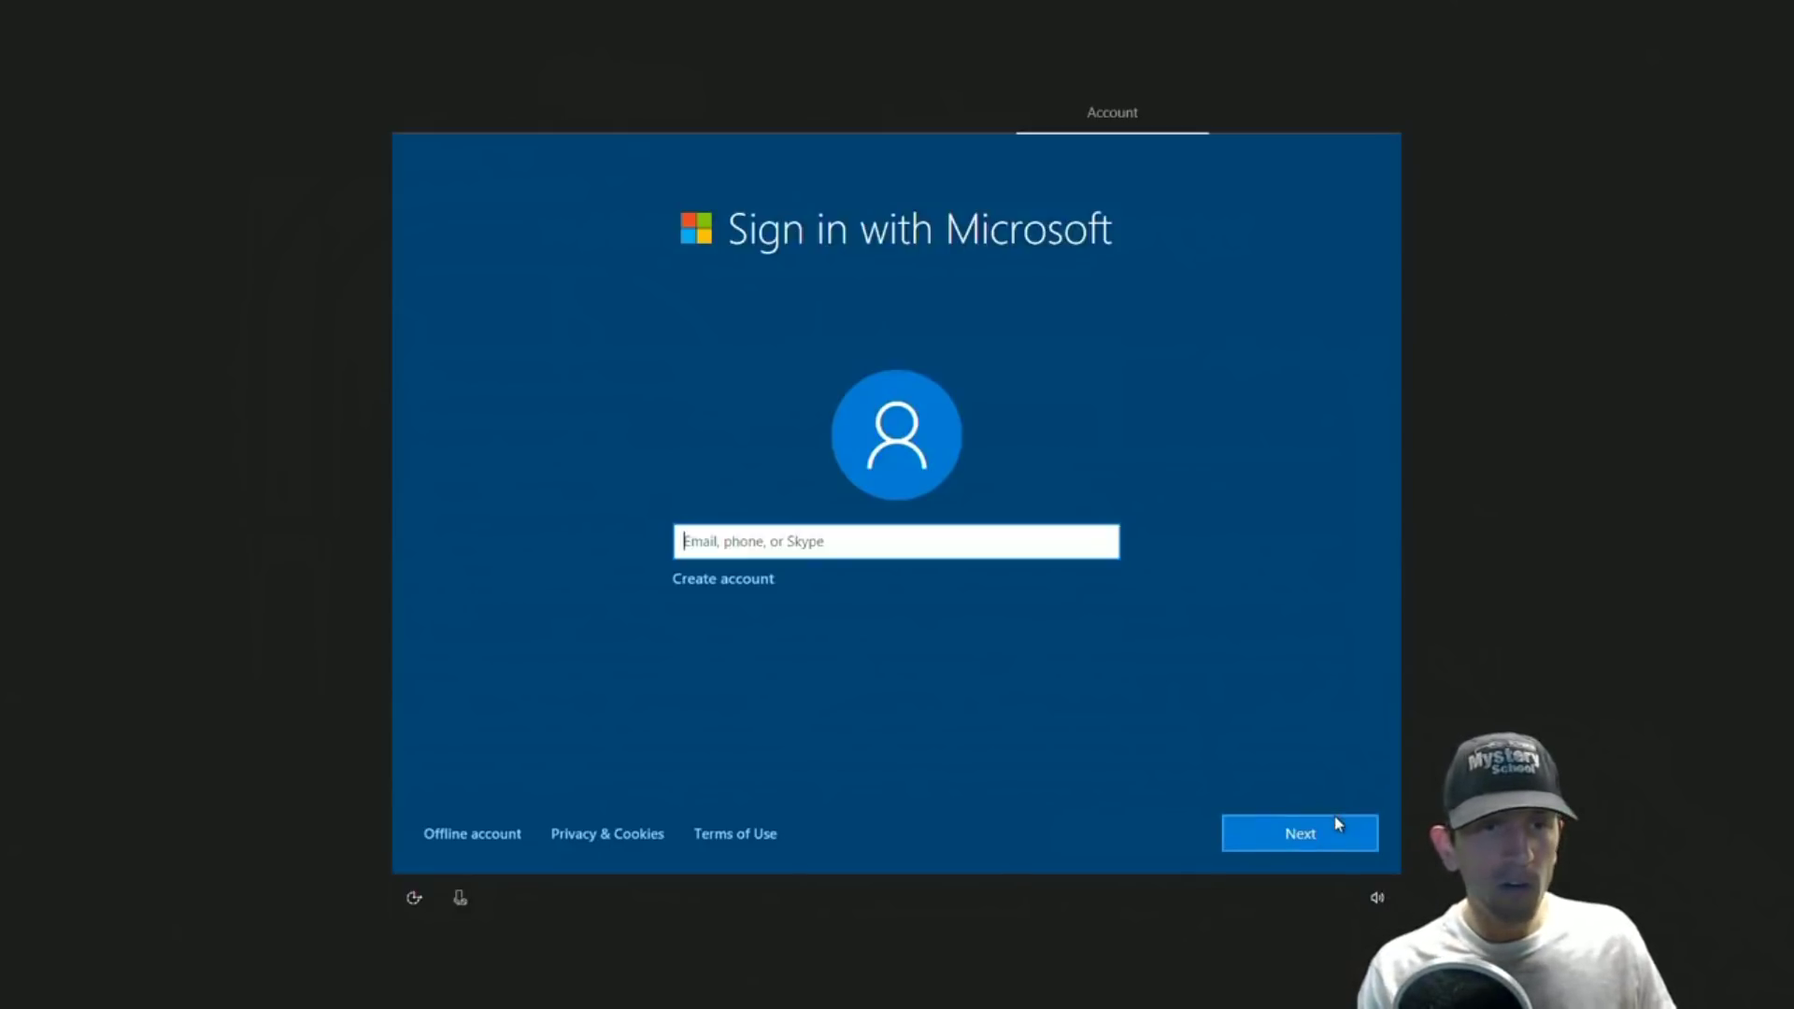
left_click(467, 835)
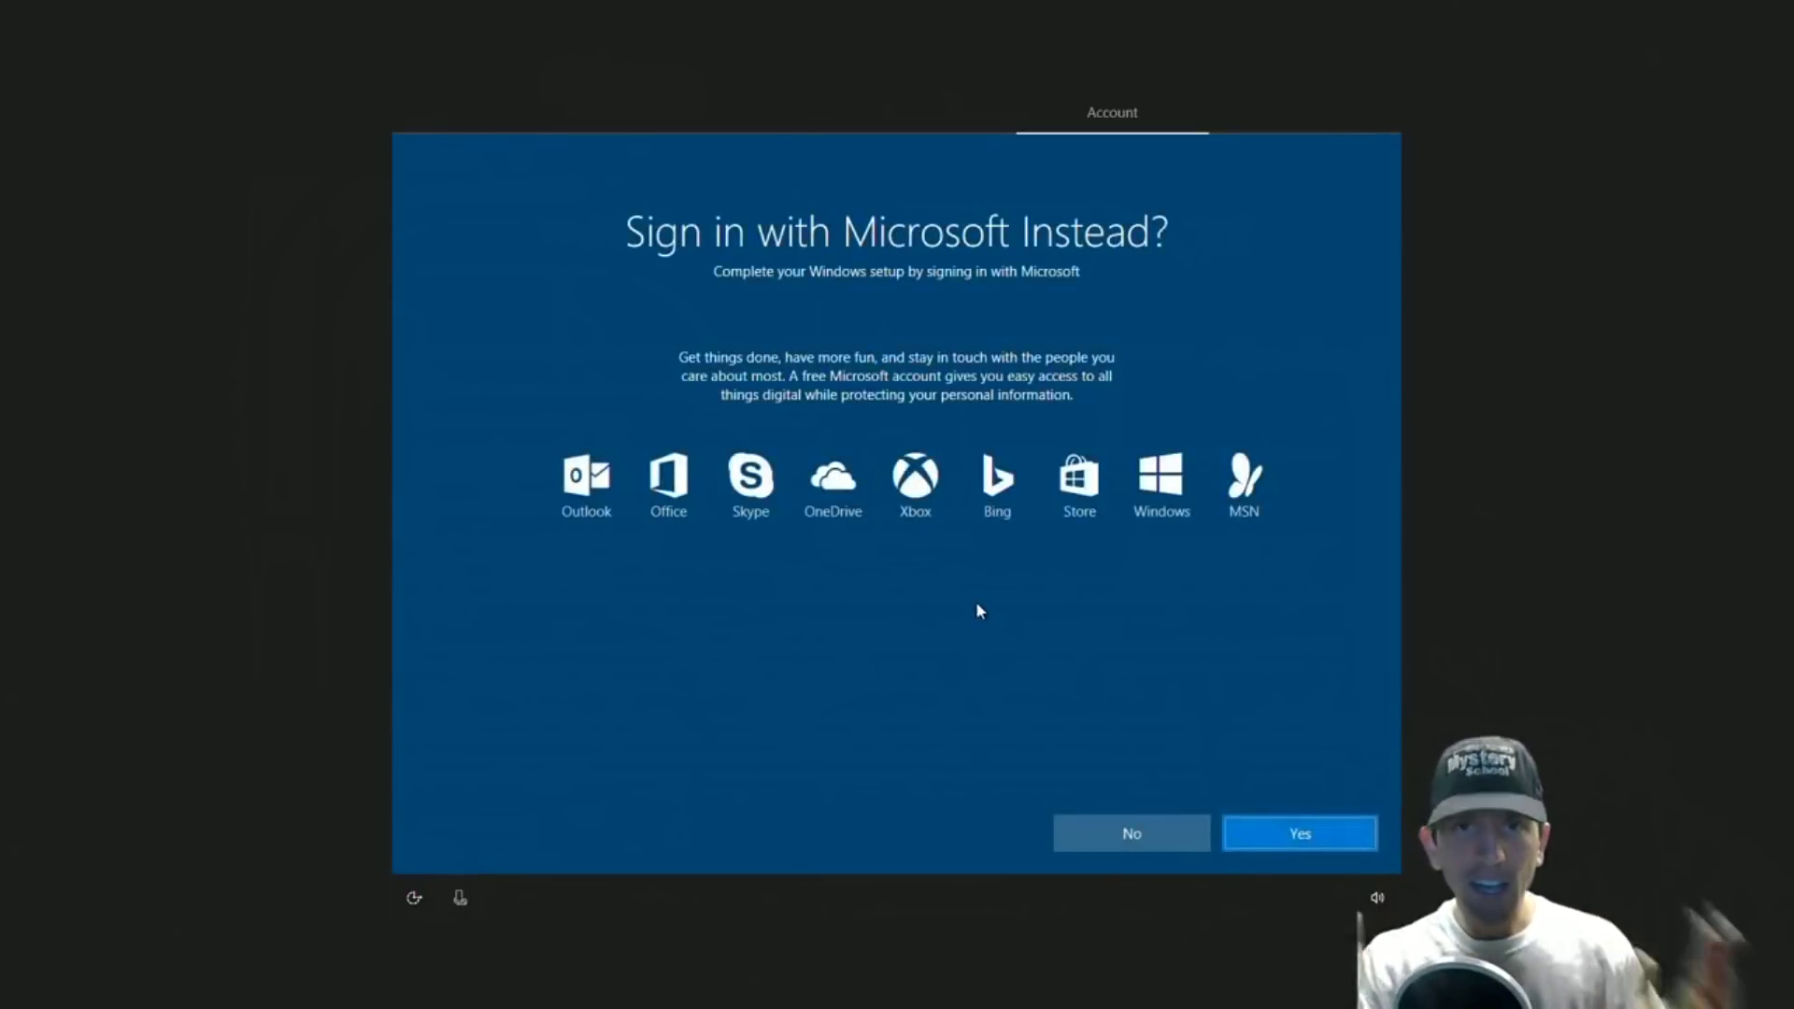
left_click(1189, 831)
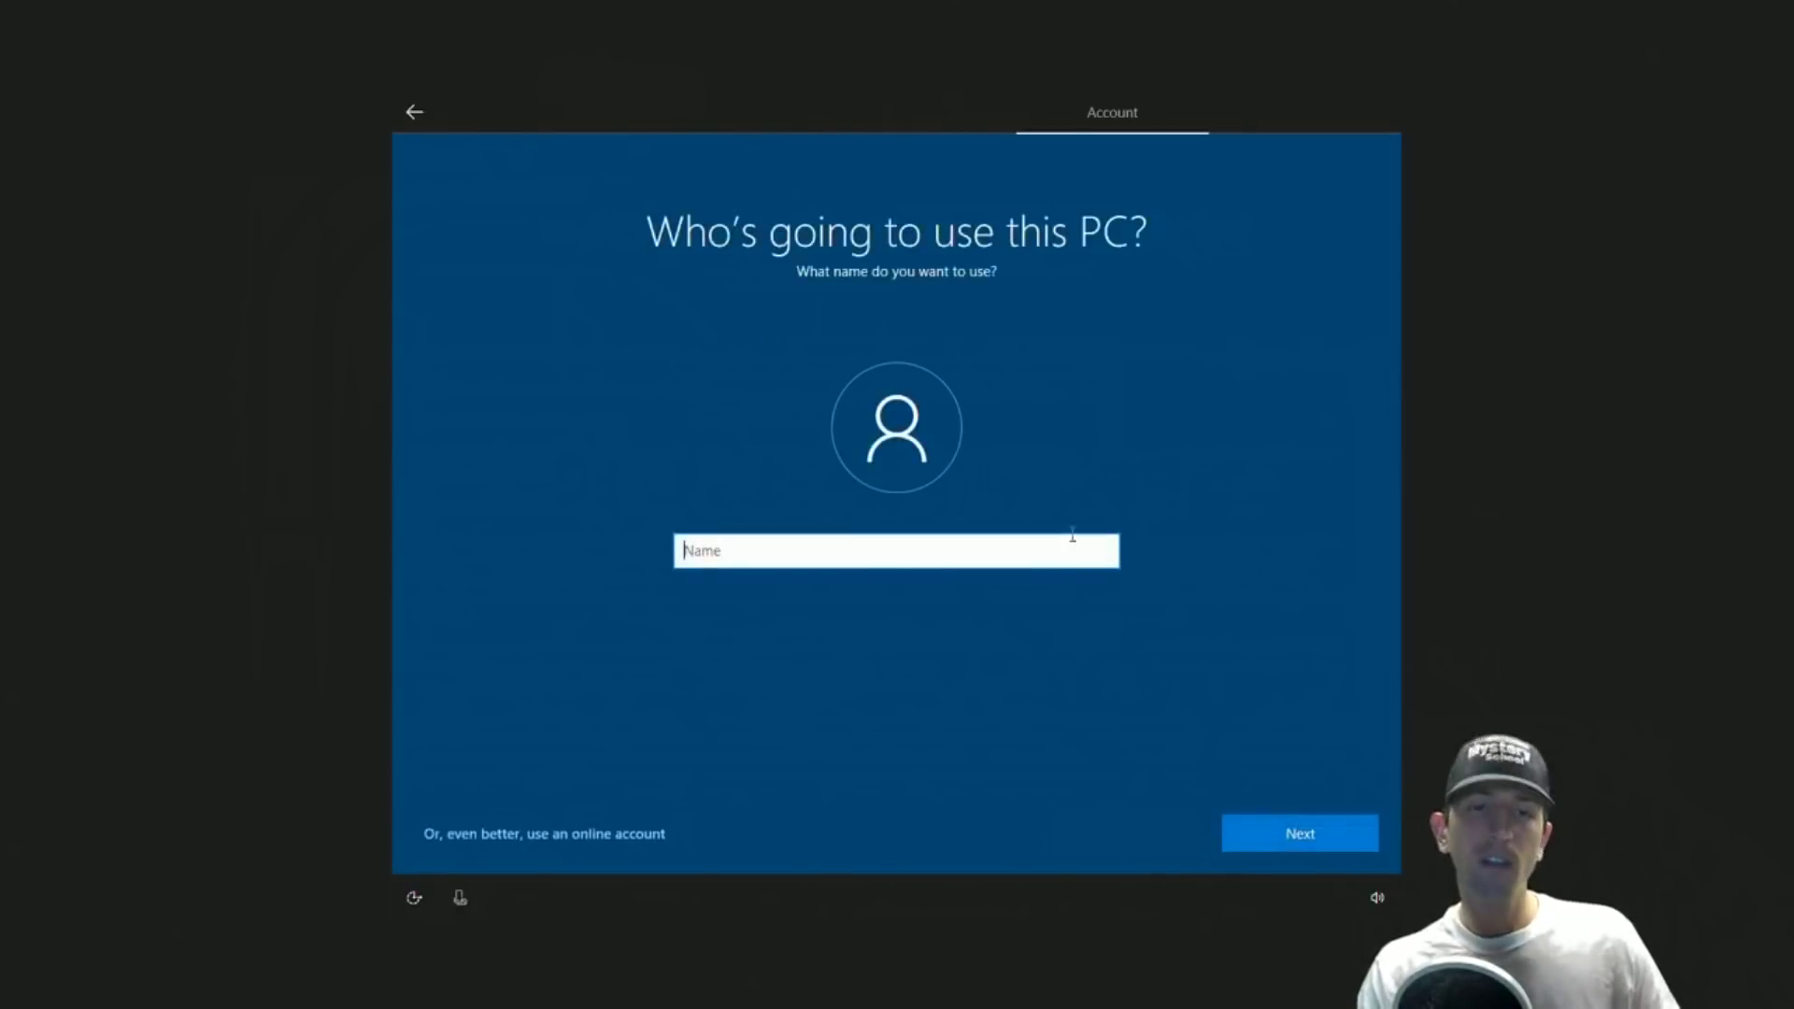
Step: Enter the user name for the local account and continue with the password left blank
type("Drew")
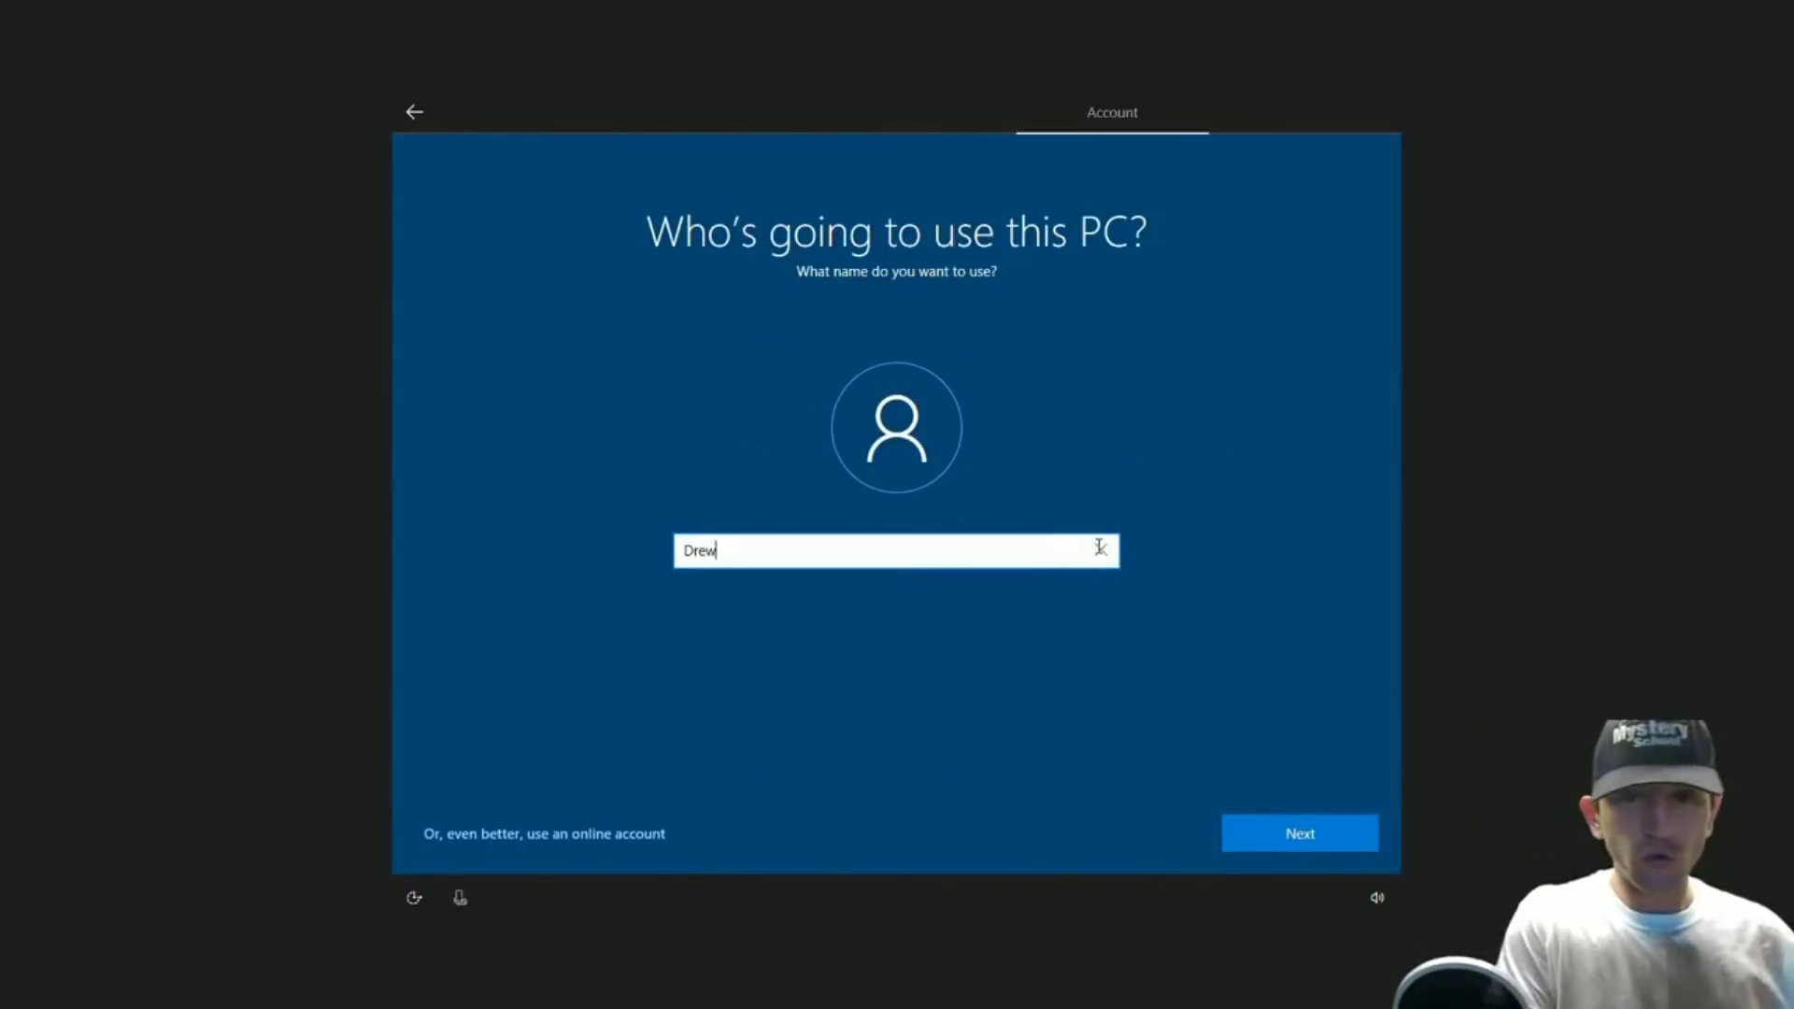
type("talks")
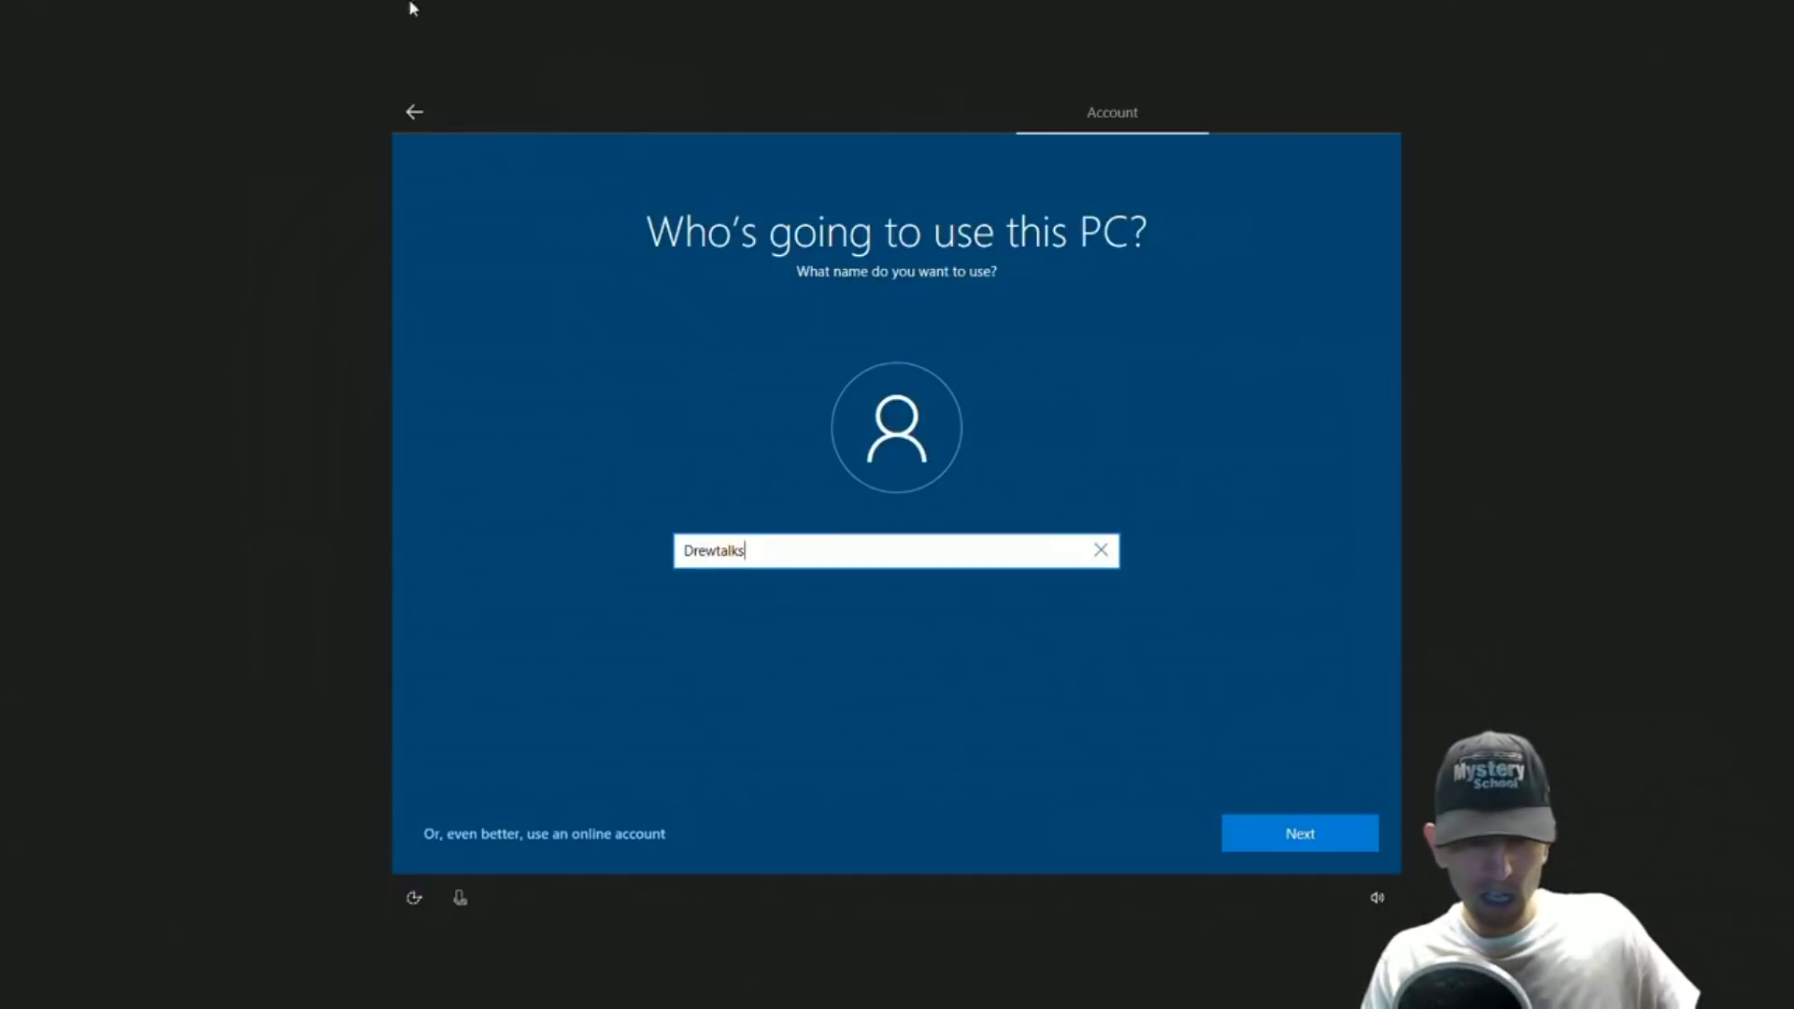
key("Return")
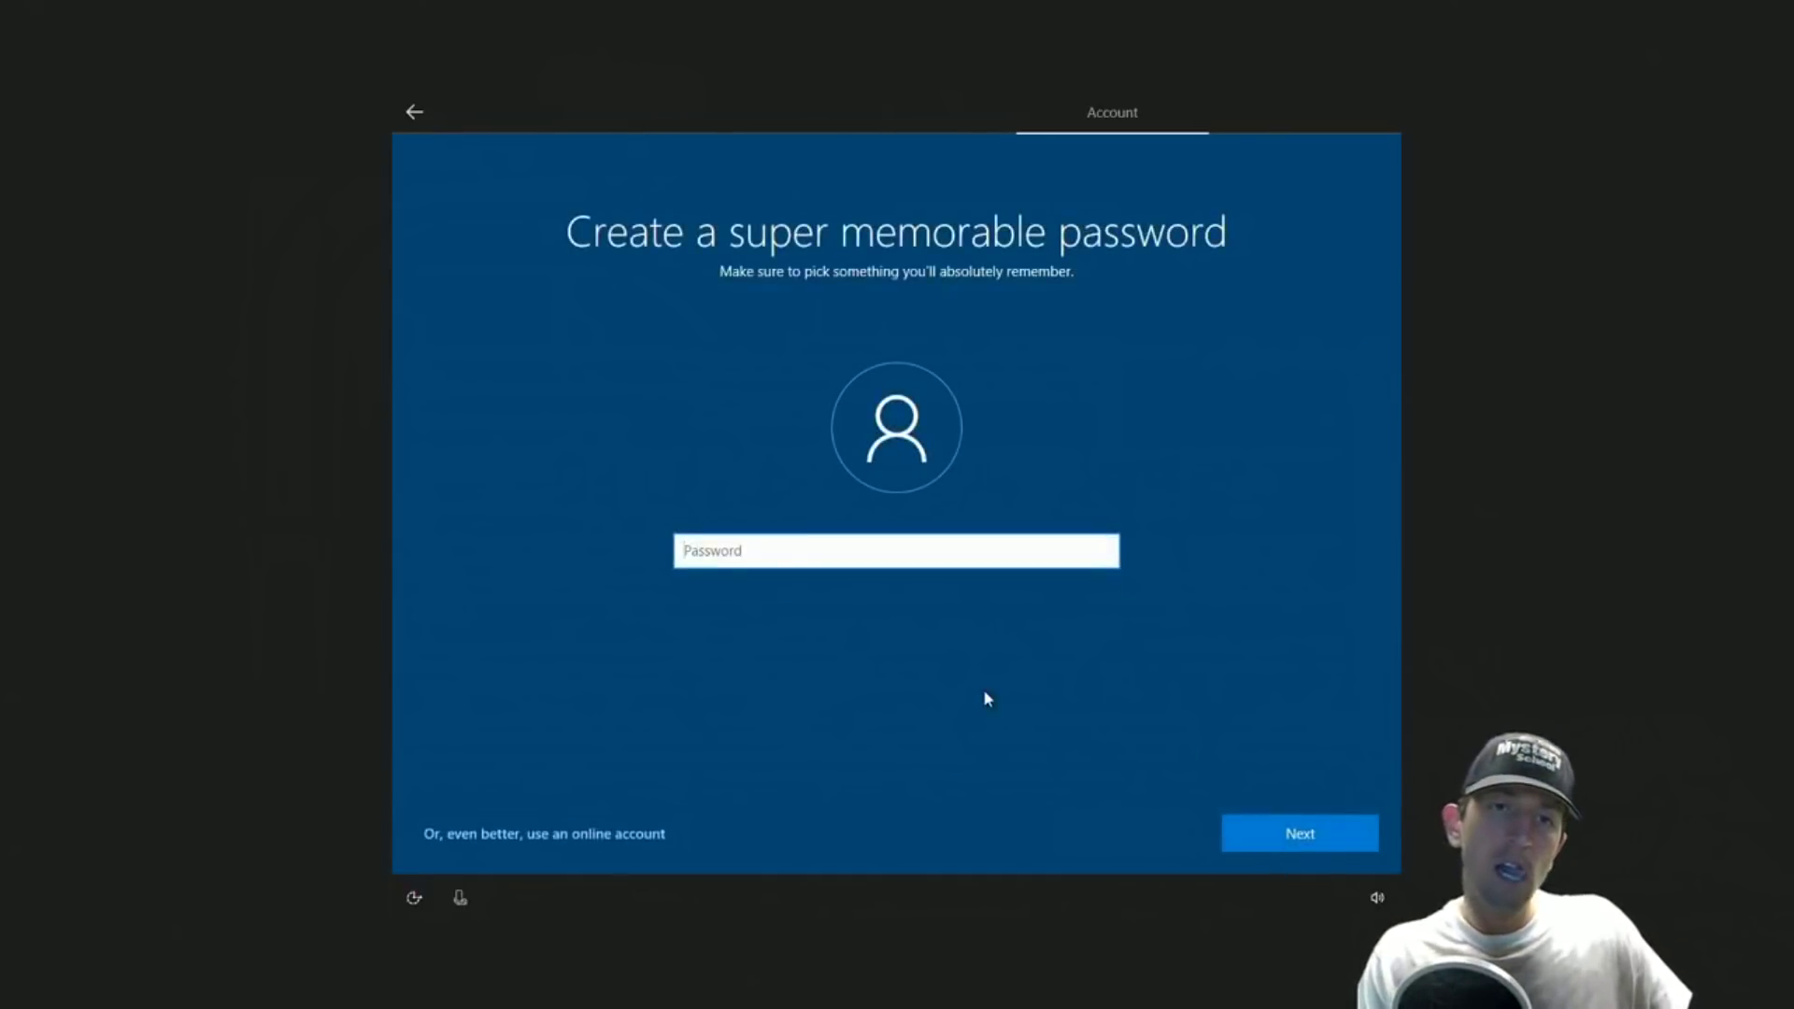
left_click(1297, 835)
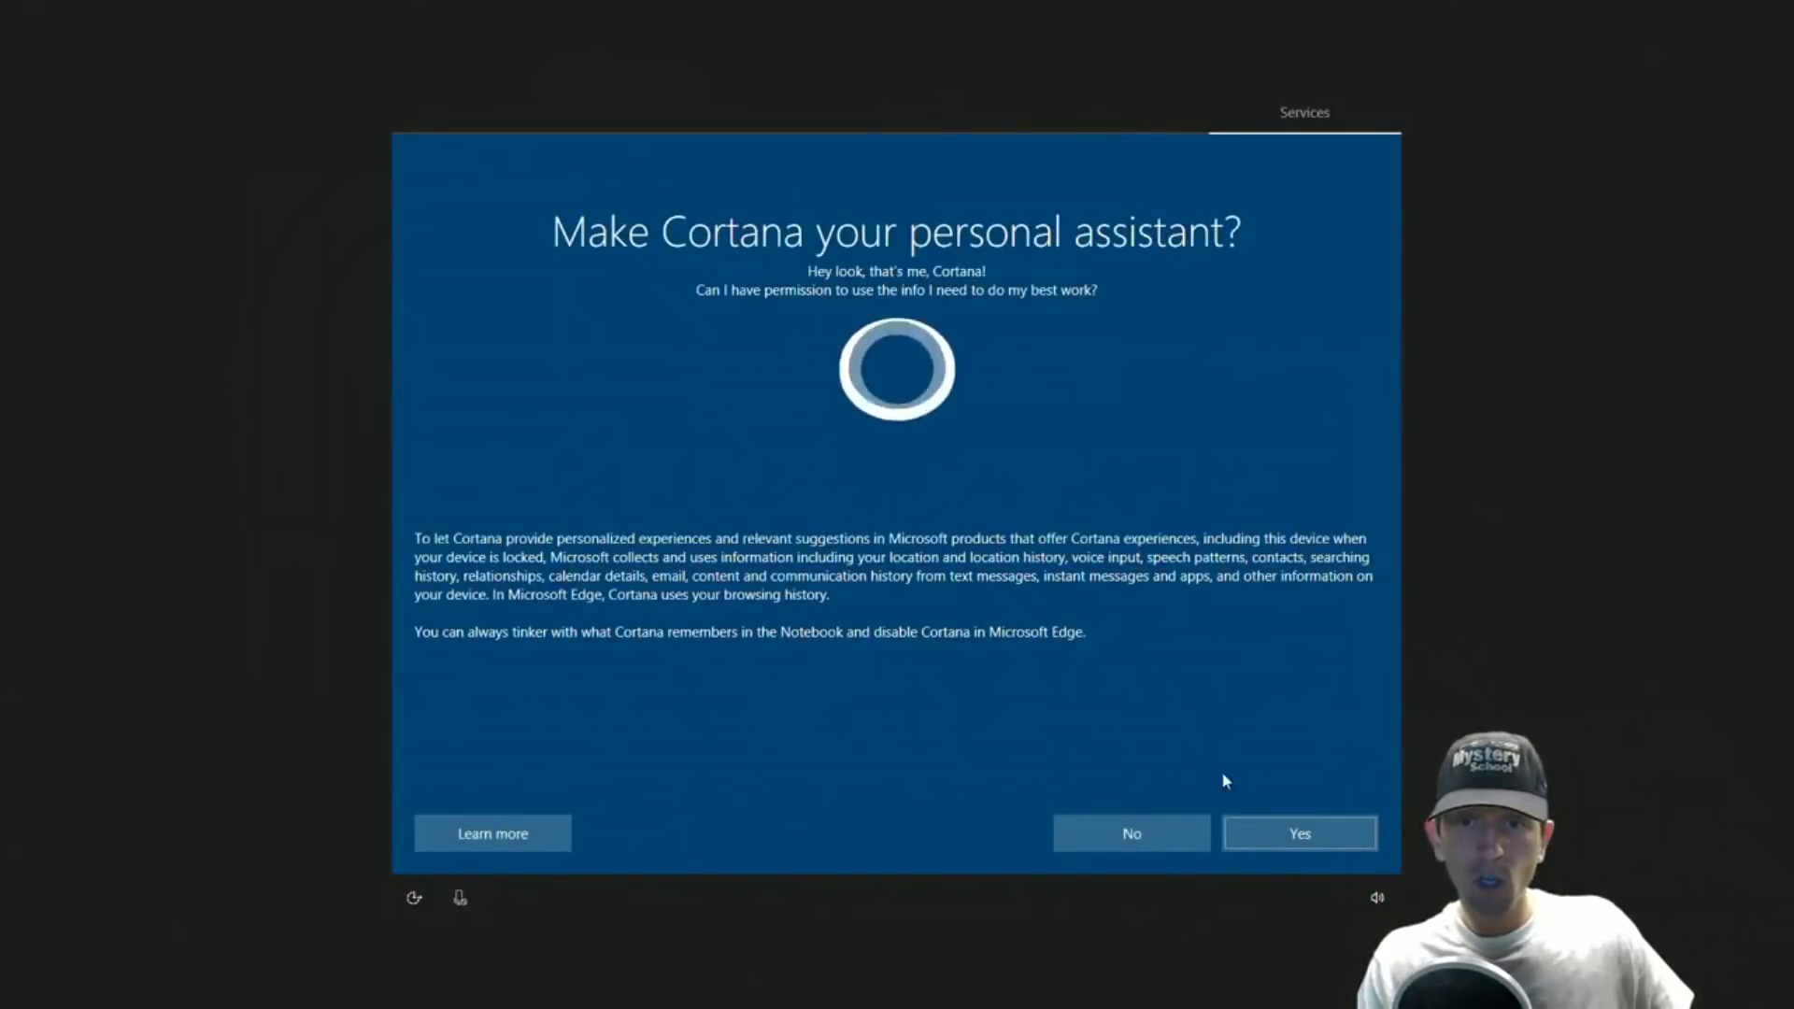
Step: Decline Cortana, and accept the privacy settings with diagnostic data at Basic and all other options turned off
left_click(1133, 835)
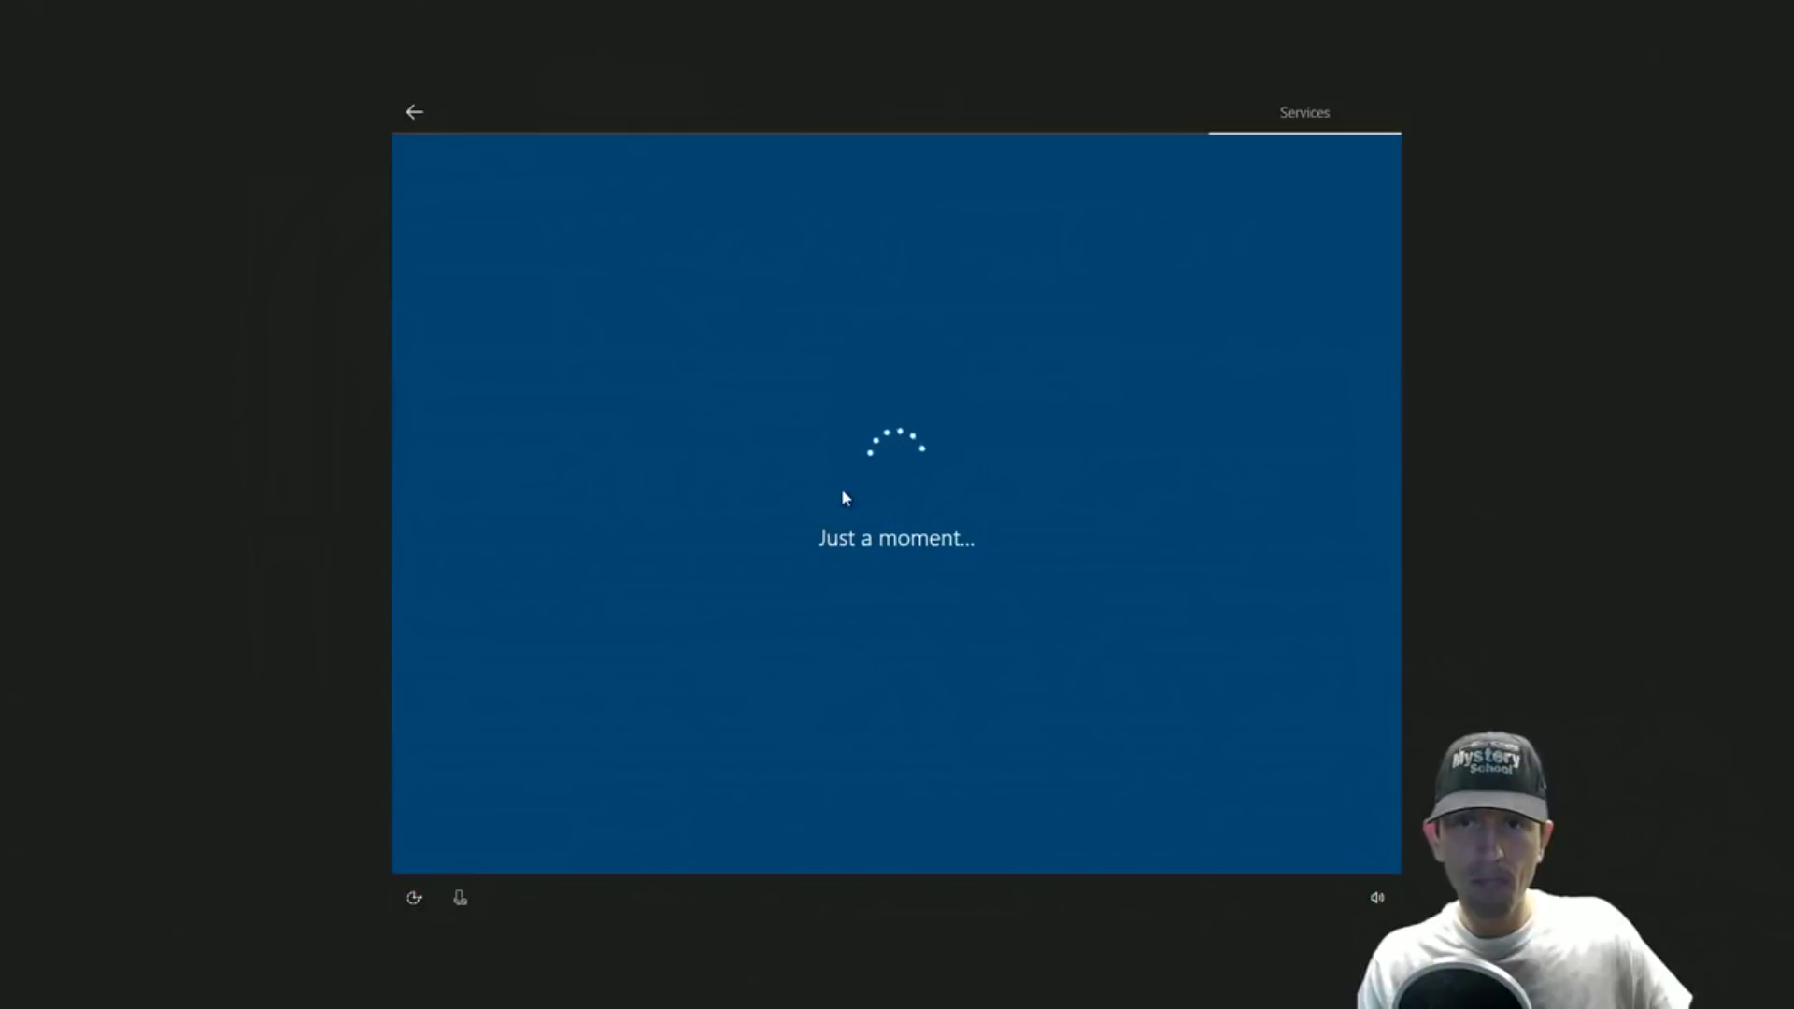
left_click(905, 443)
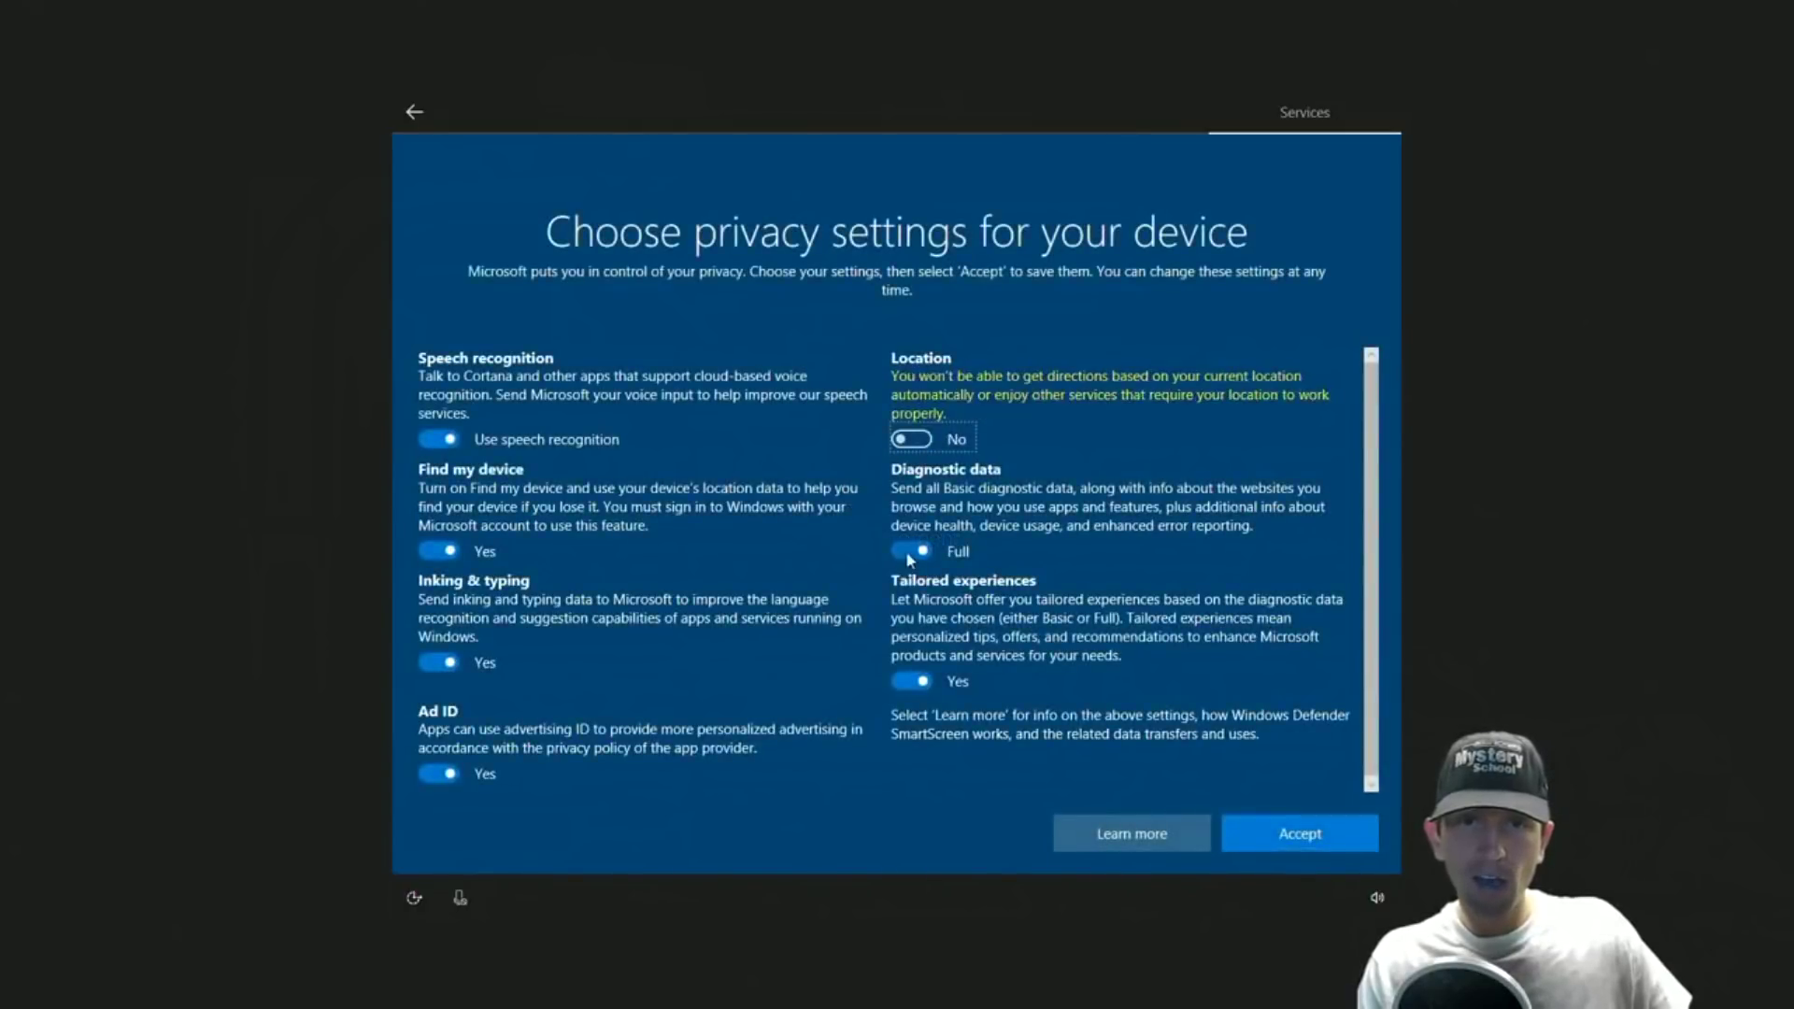
left_click(907, 550)
left_click(915, 699)
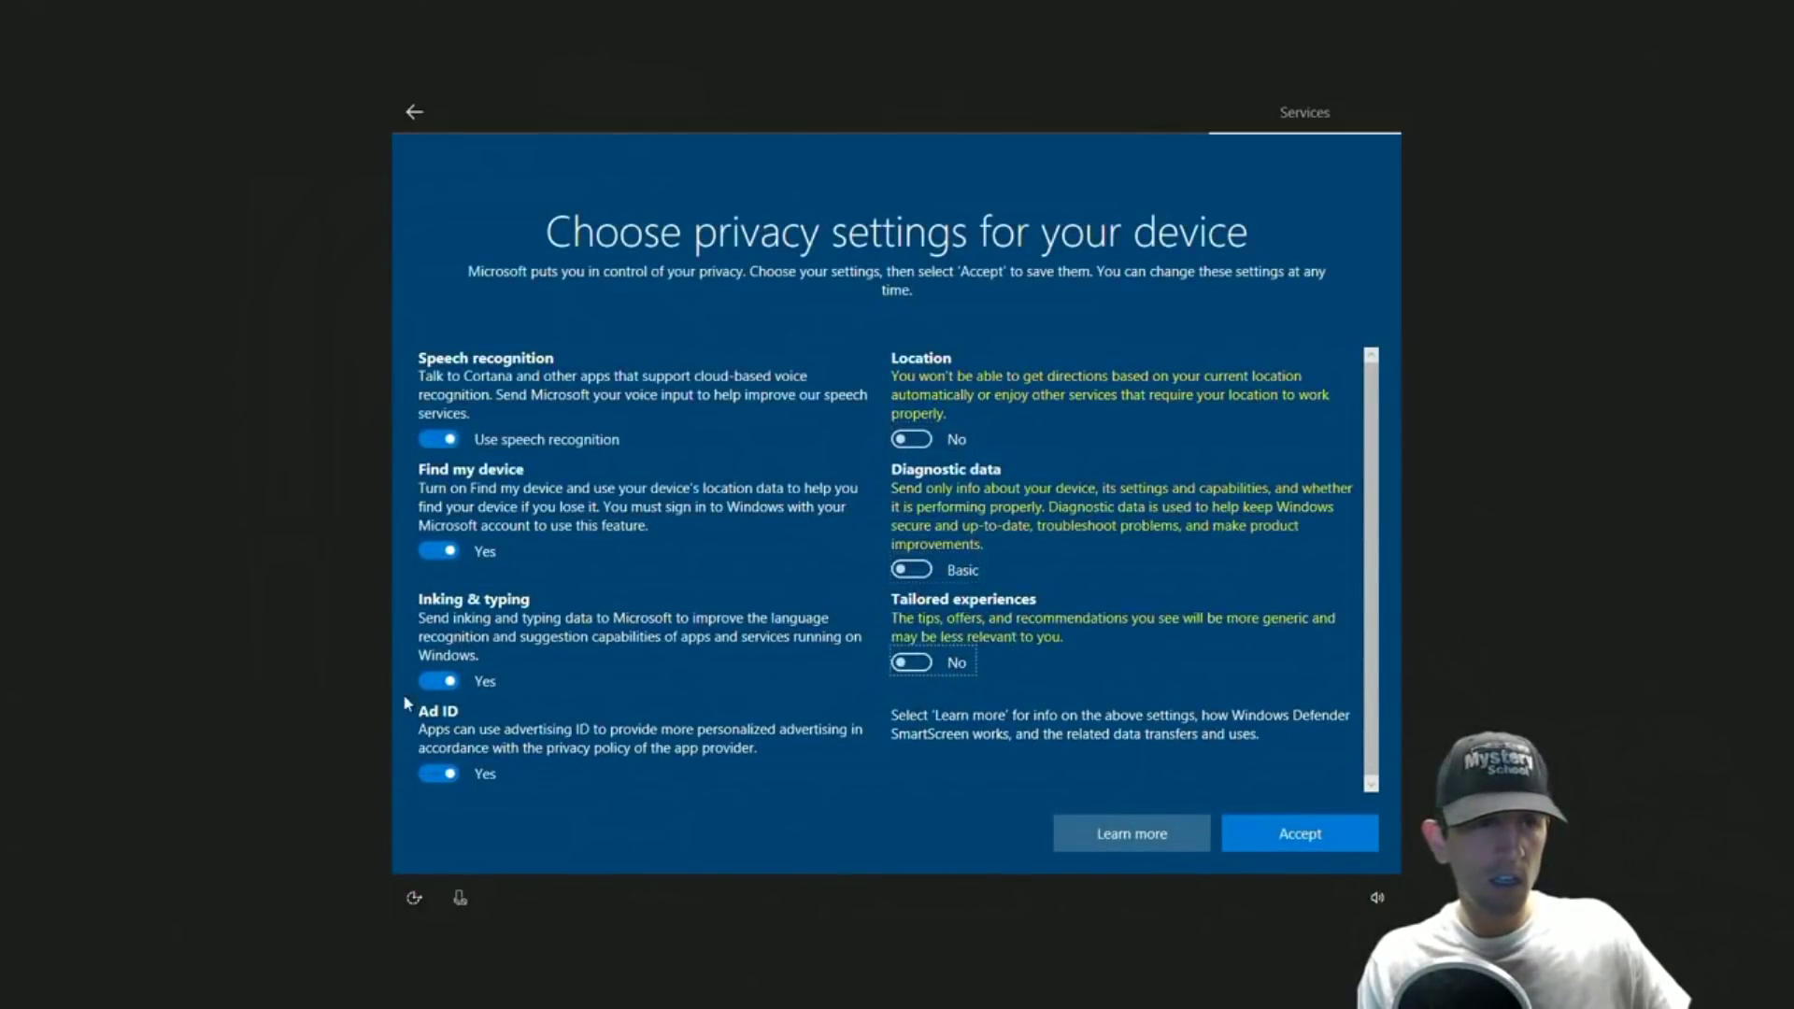
left_click(445, 444)
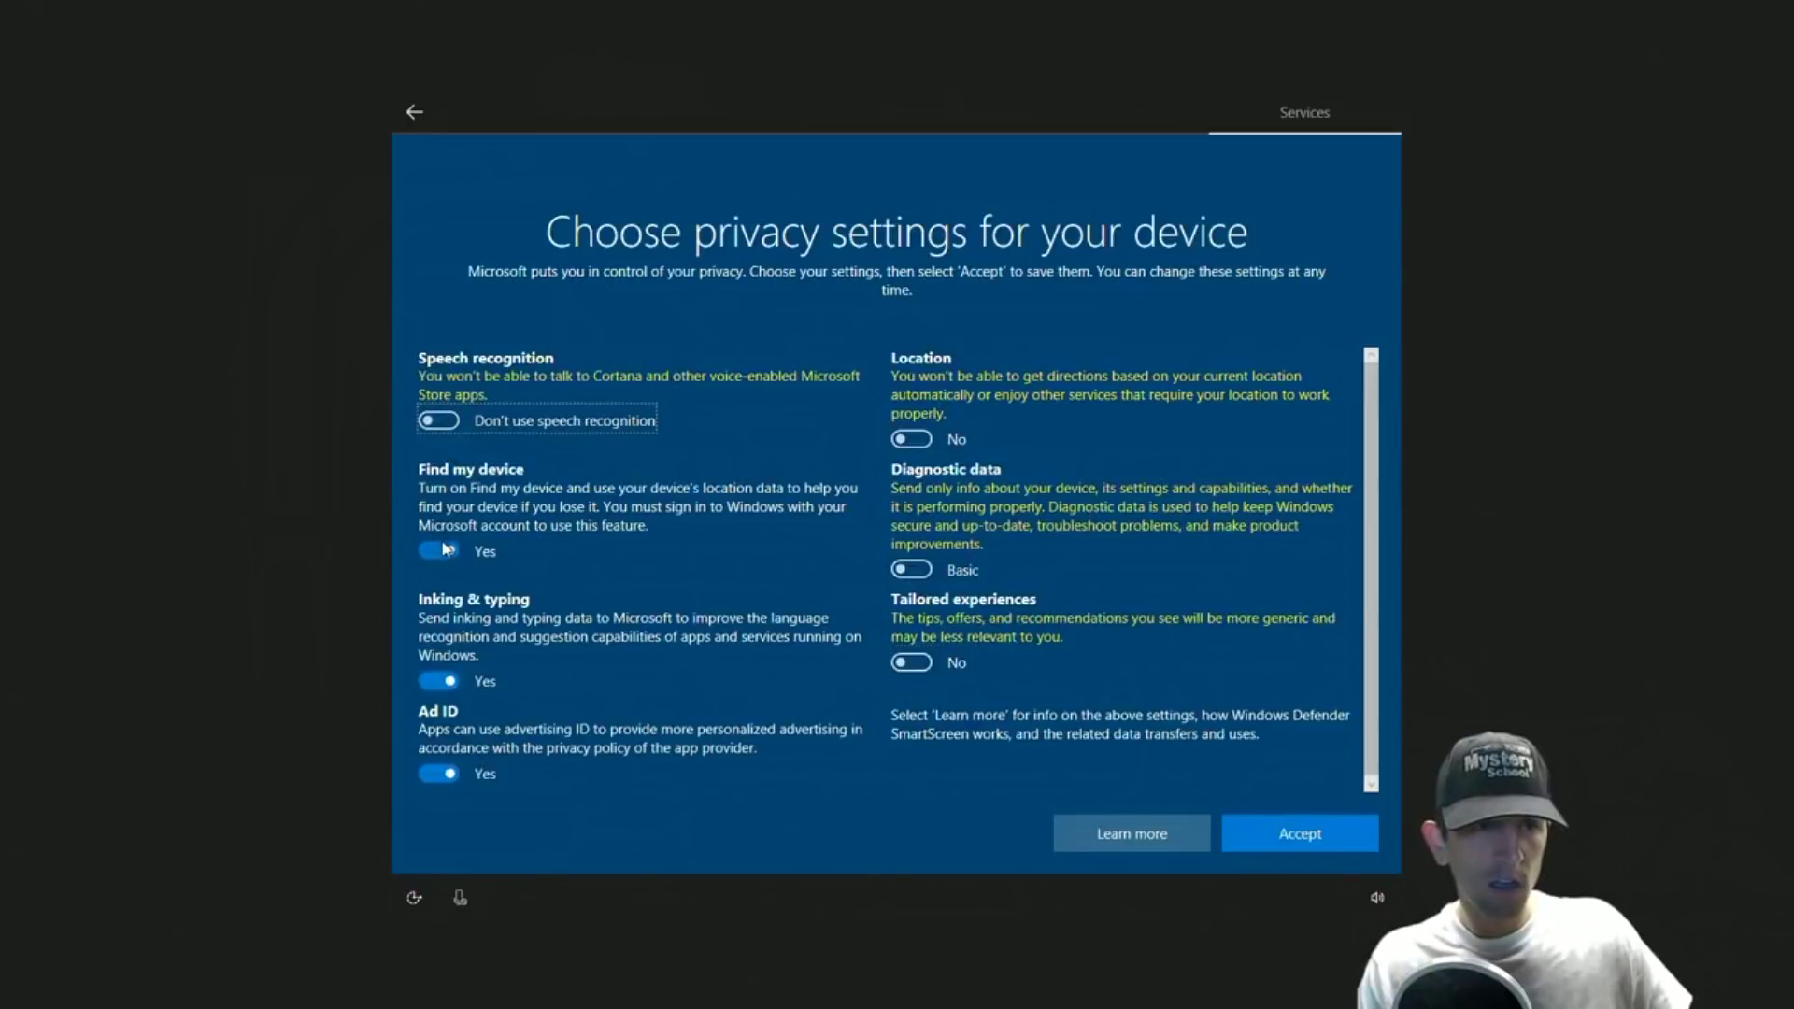
left_click(447, 552)
left_click(439, 663)
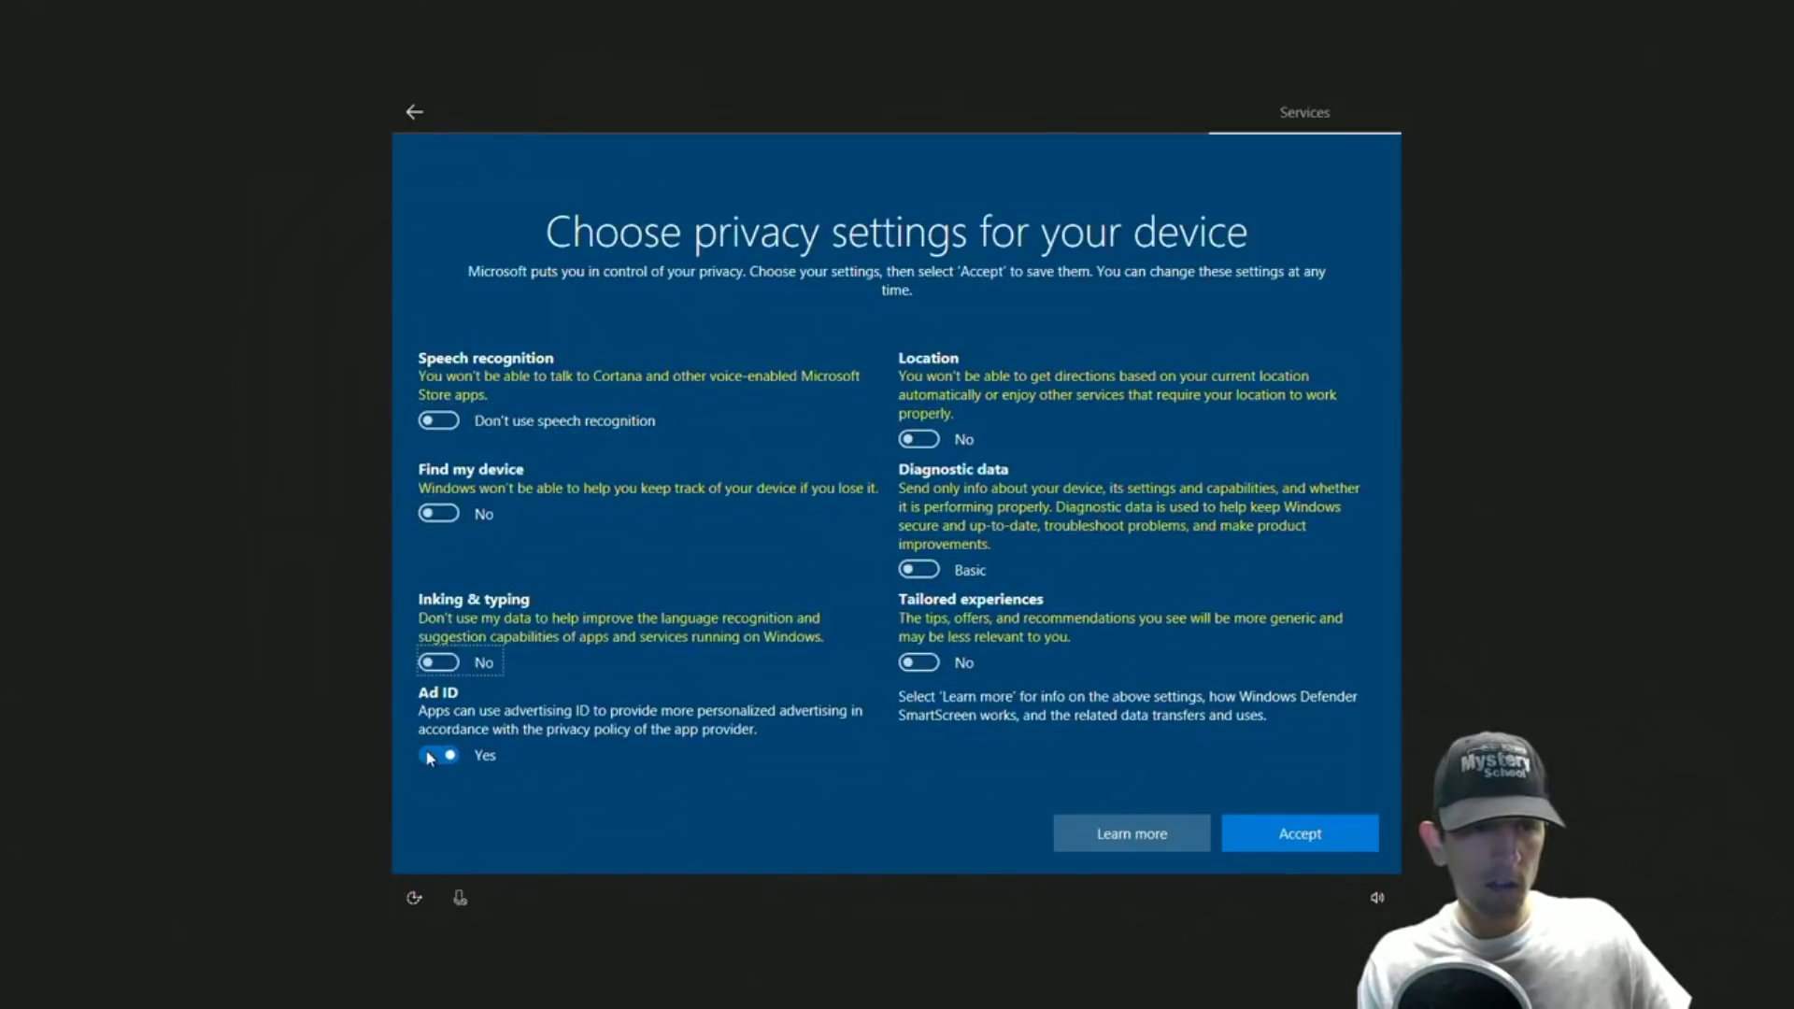
left_click(438, 757)
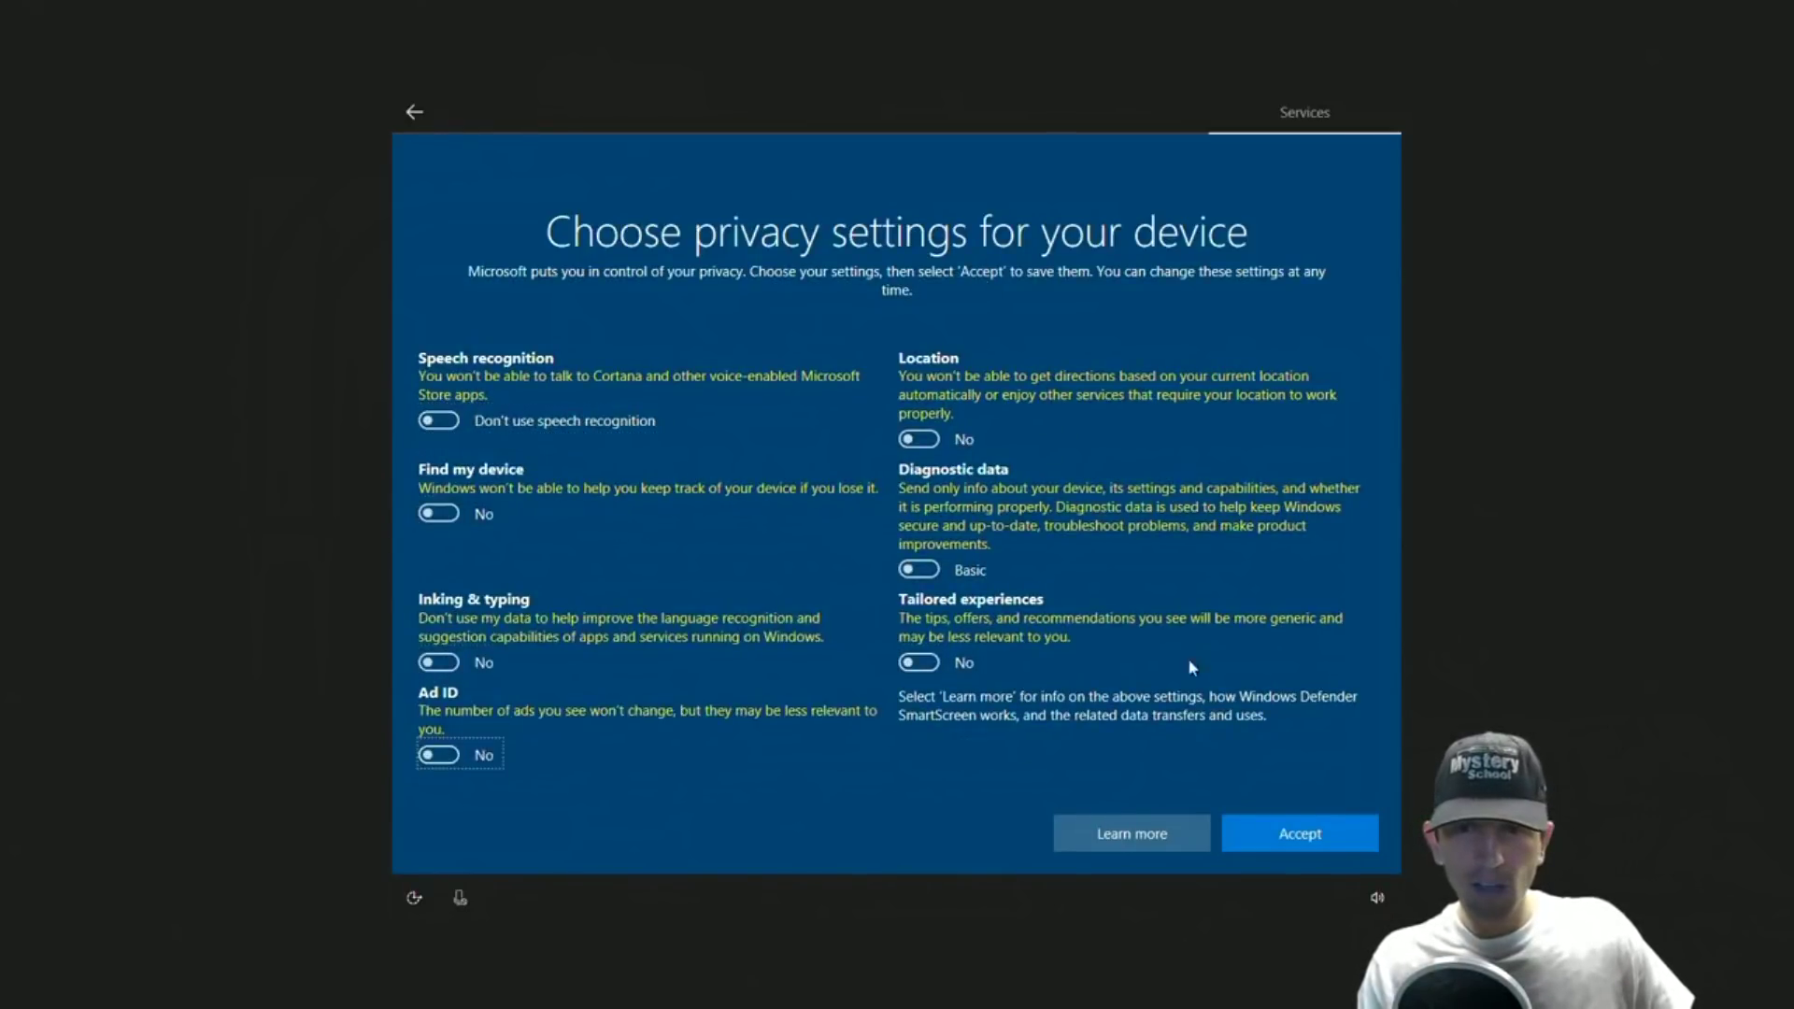
left_click(1267, 836)
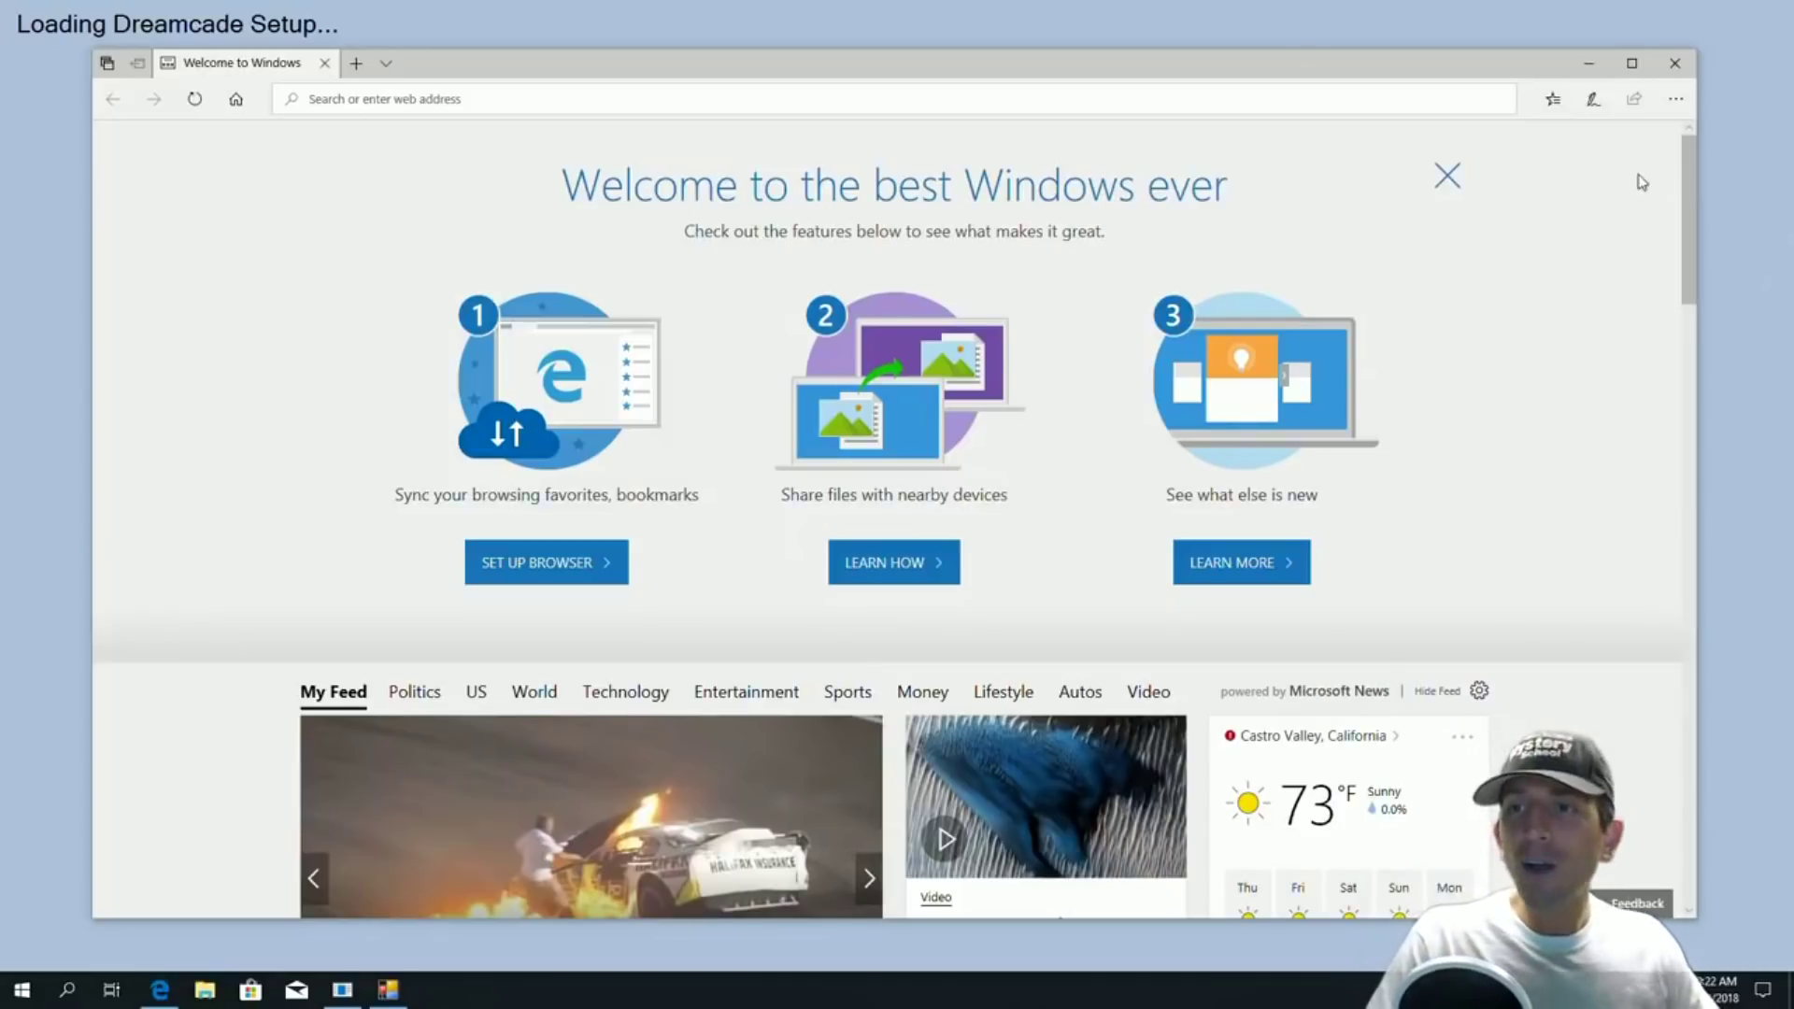
Step: Close the browser's welcome window and continue the Dreamcade Replay WiFi setup with the connected network thecloud
left_click(1672, 72)
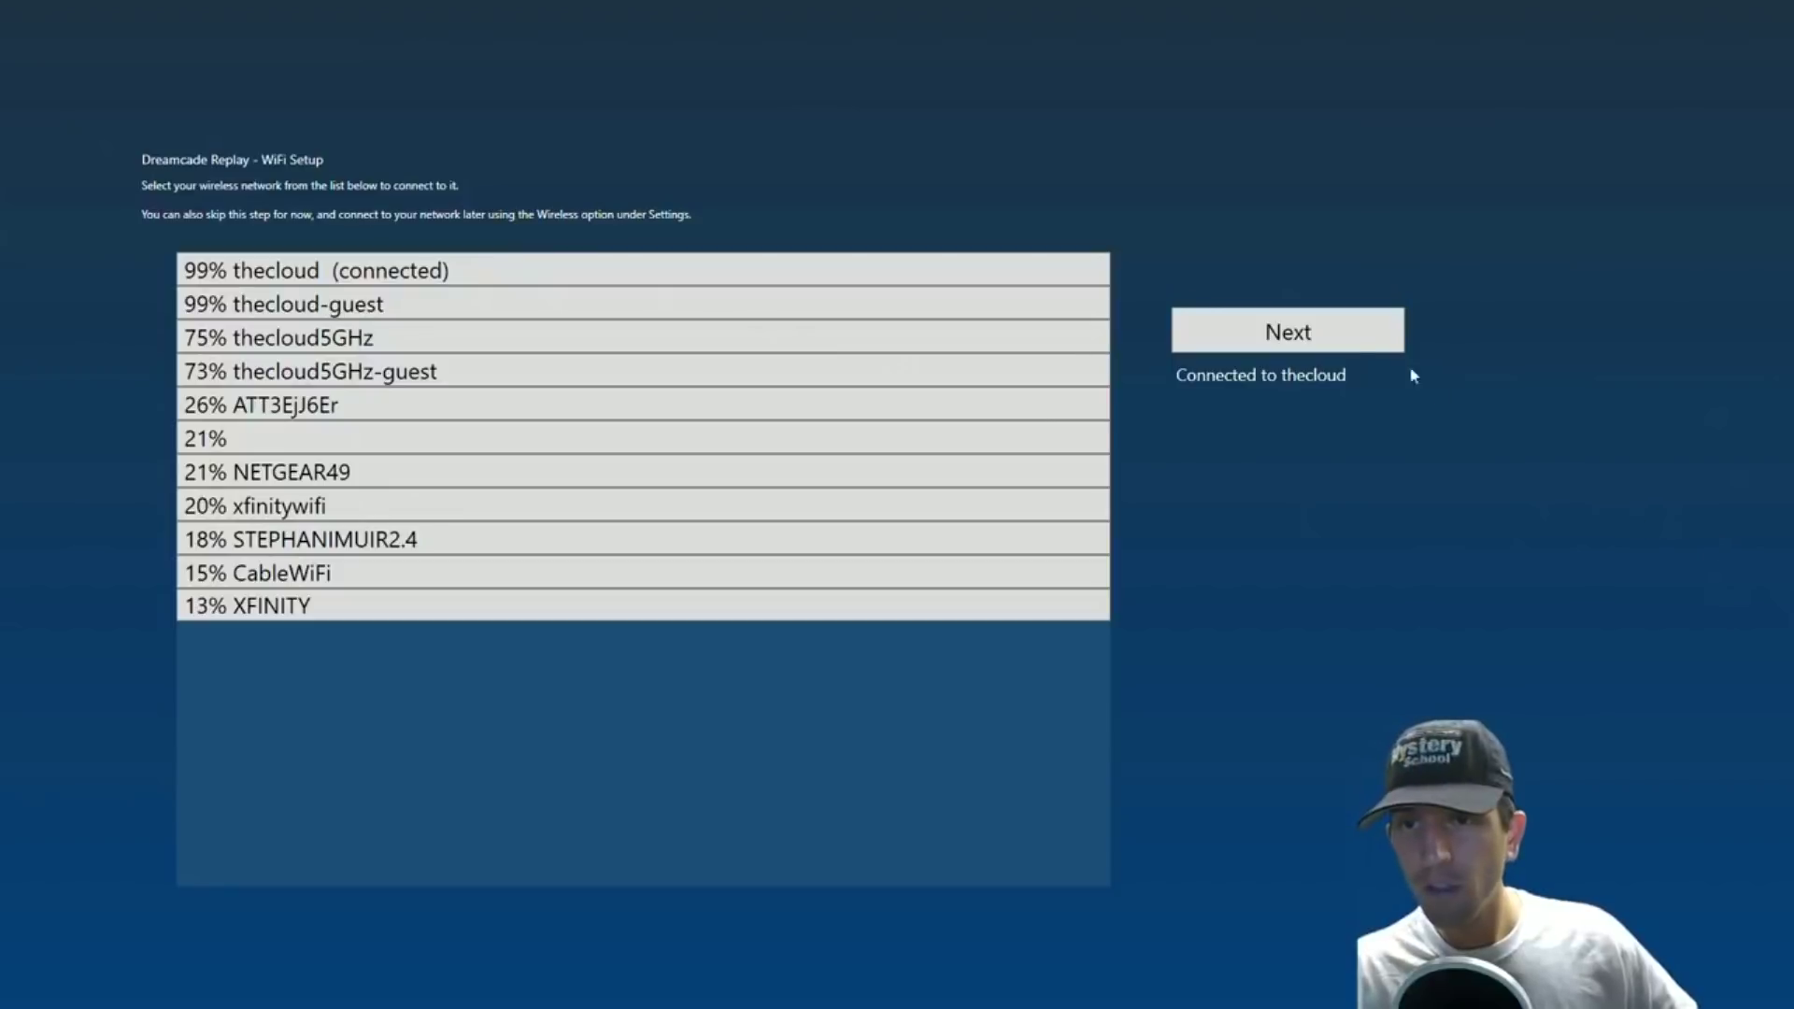
left_click(1357, 344)
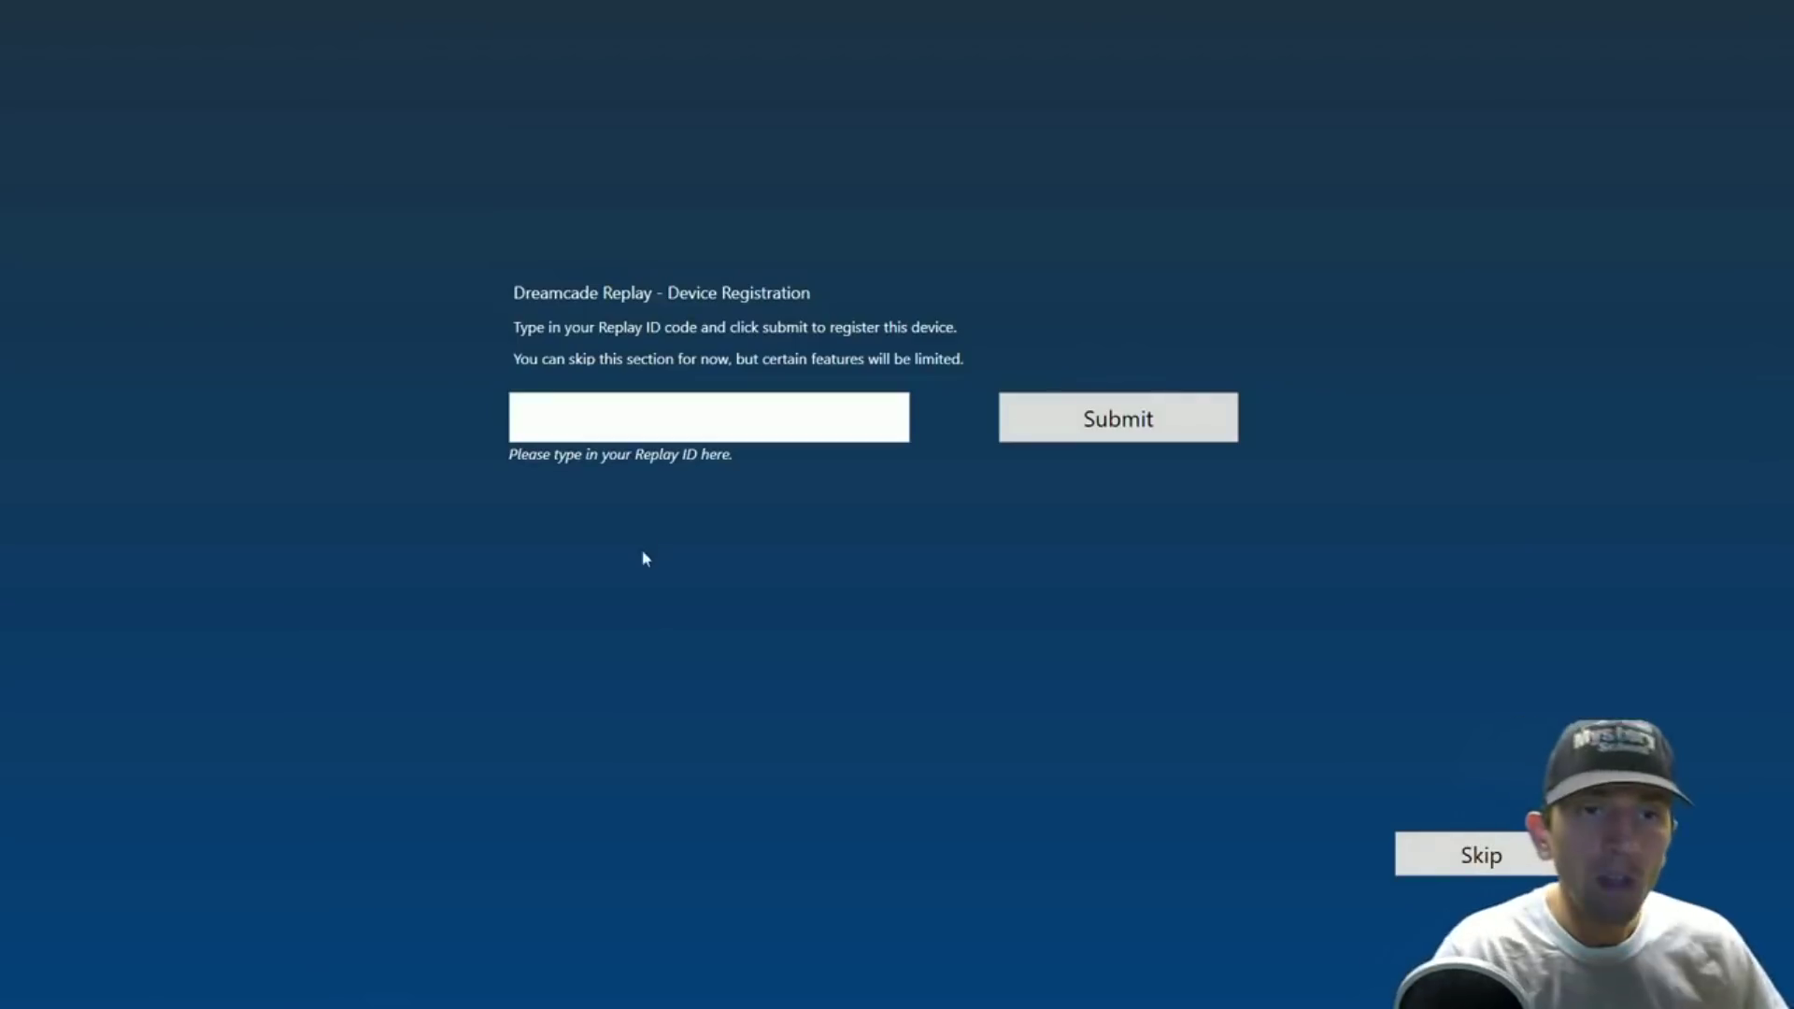
Step: Register the device with its Replay ID code and submit the Extra Downloads page
left_click(717, 425)
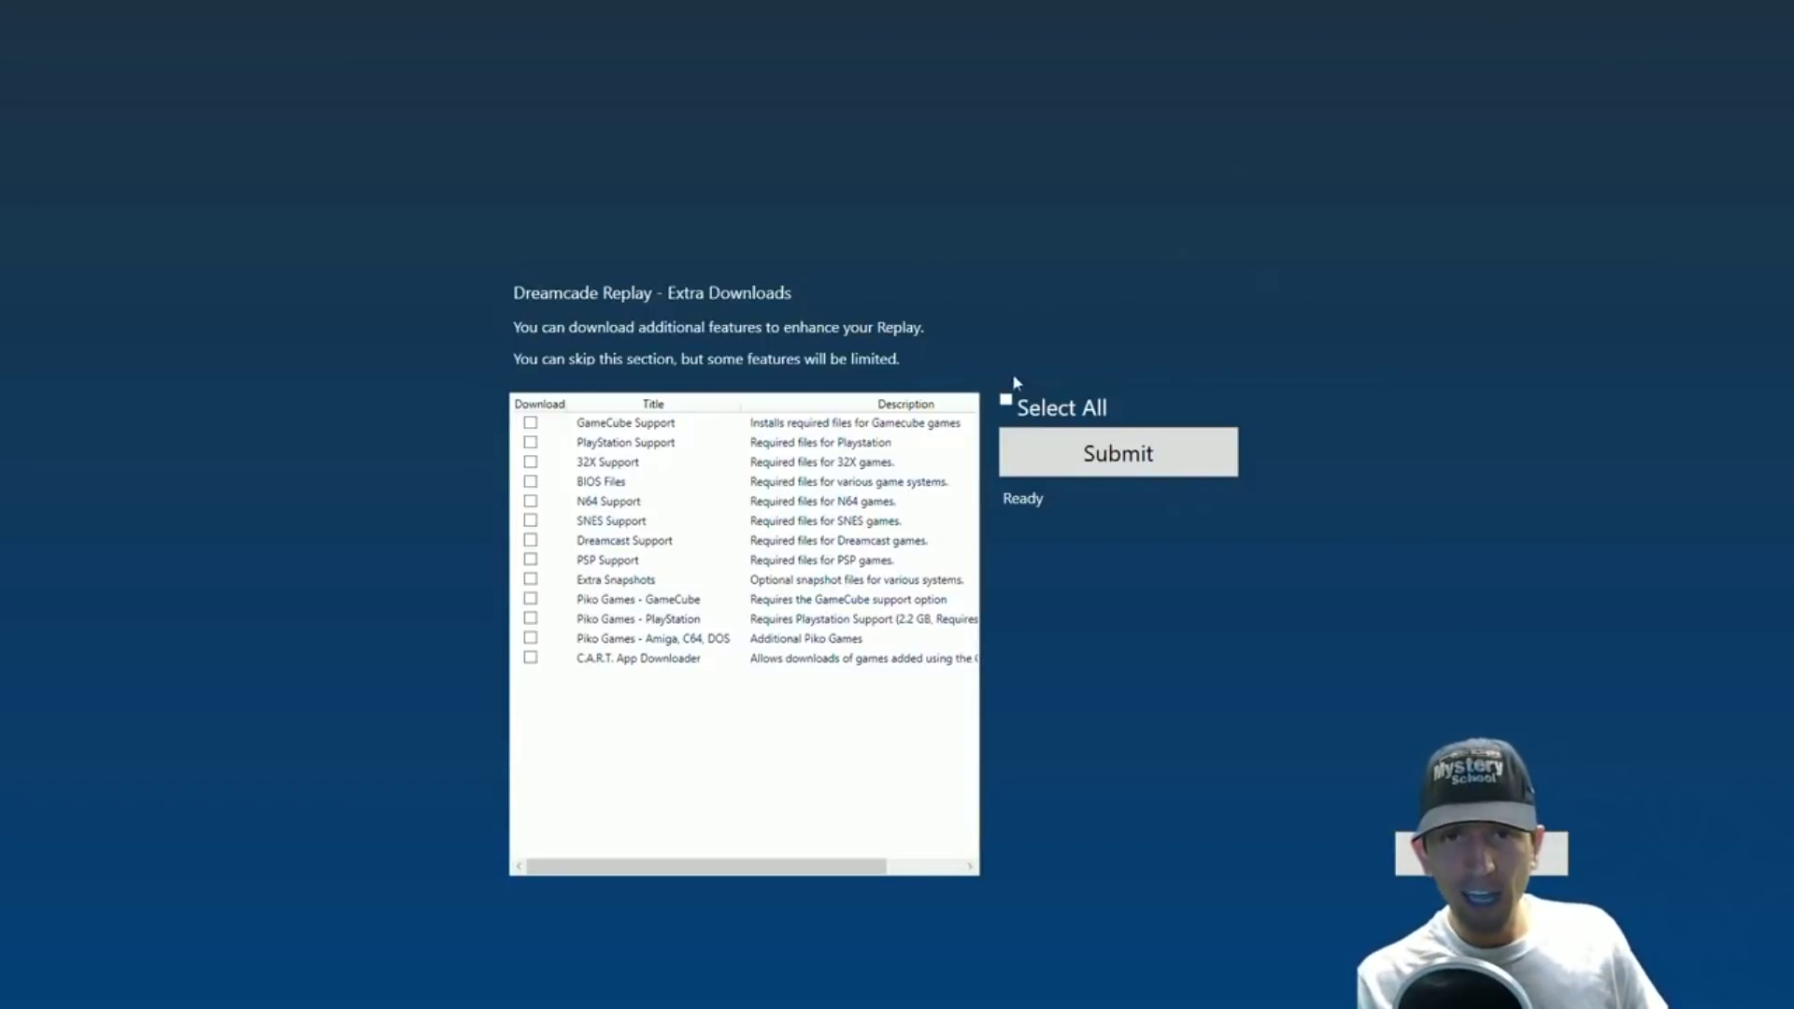
left_click(1091, 467)
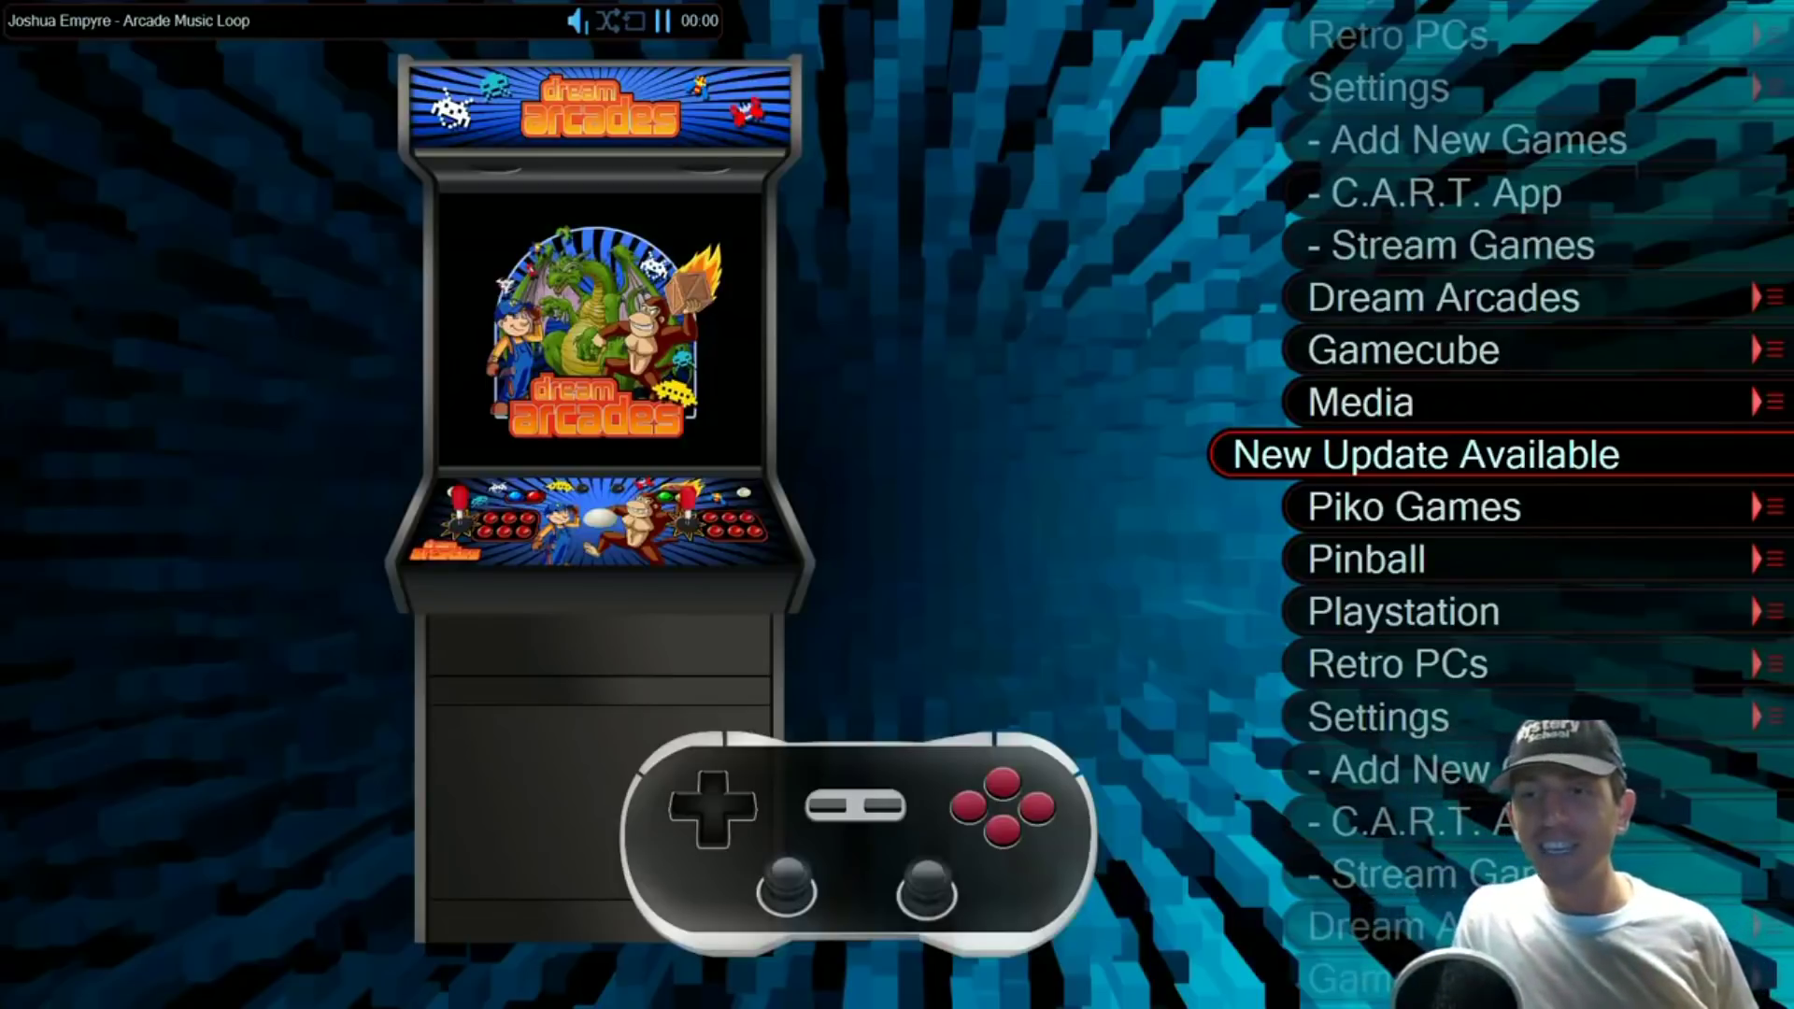
Step: Go through the Dream Arcades main menu to Settings and open its list of controllers to configure
key("Down")
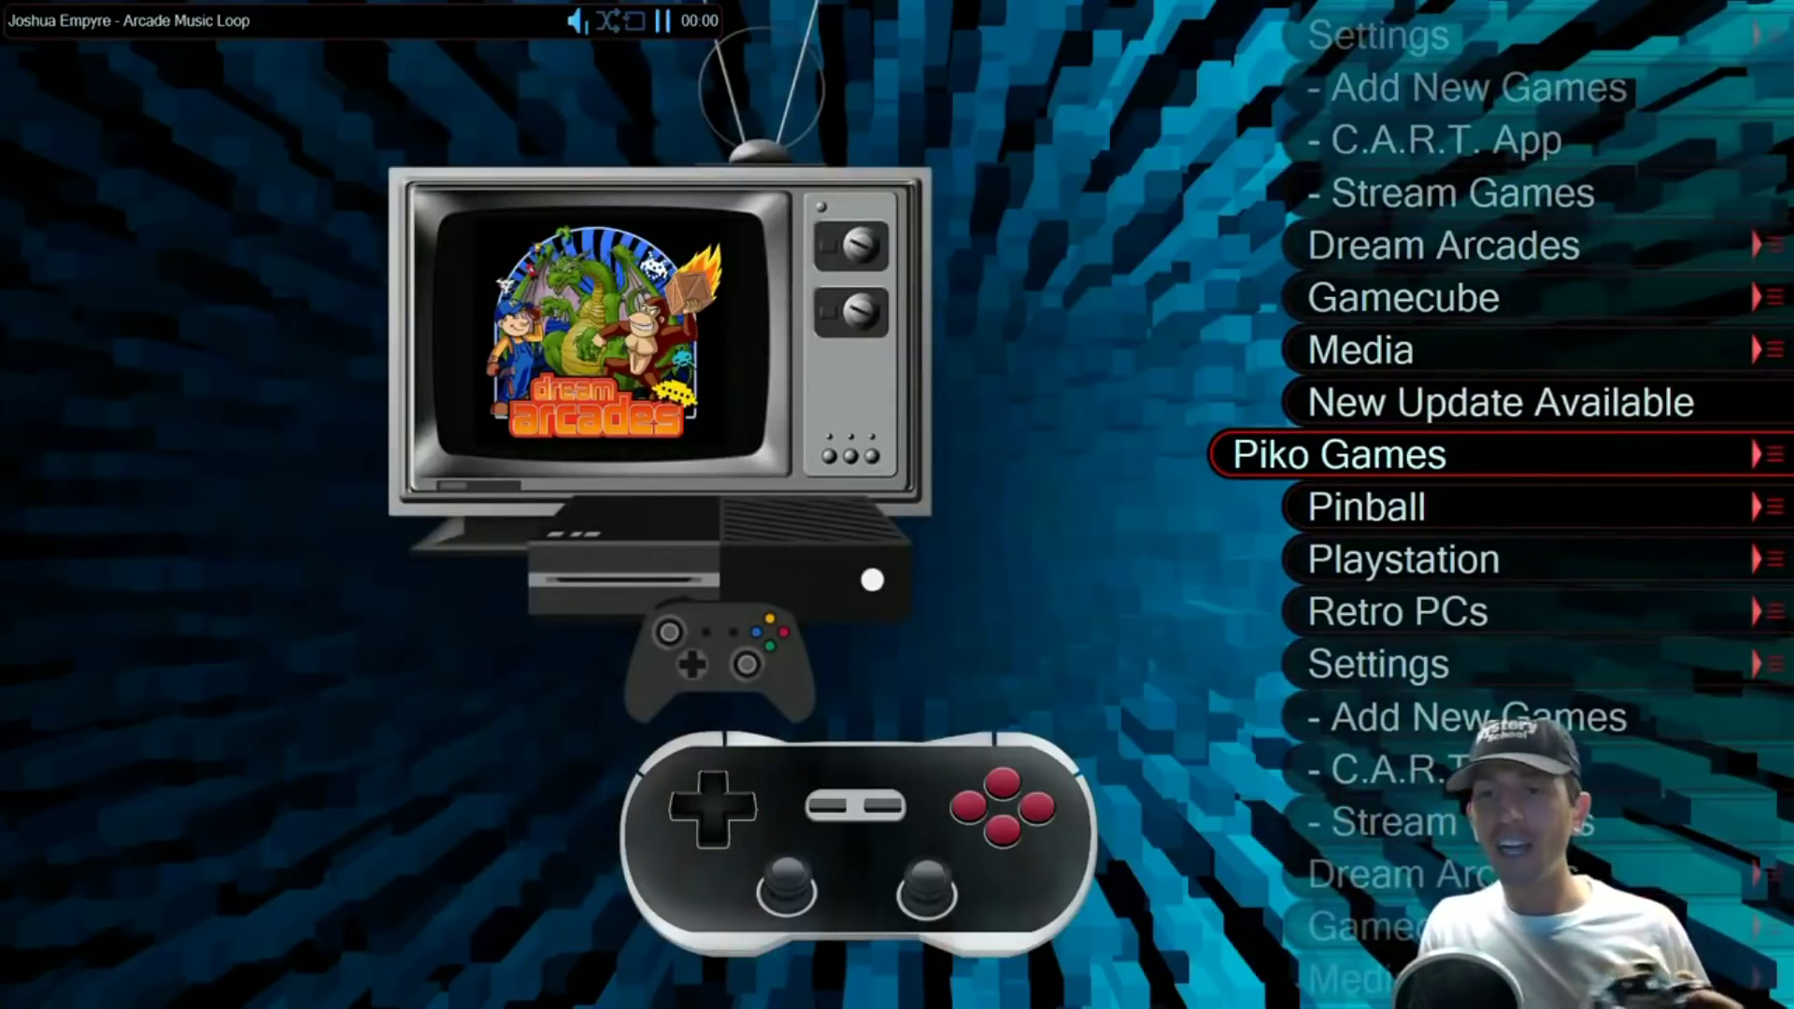
key("Down")
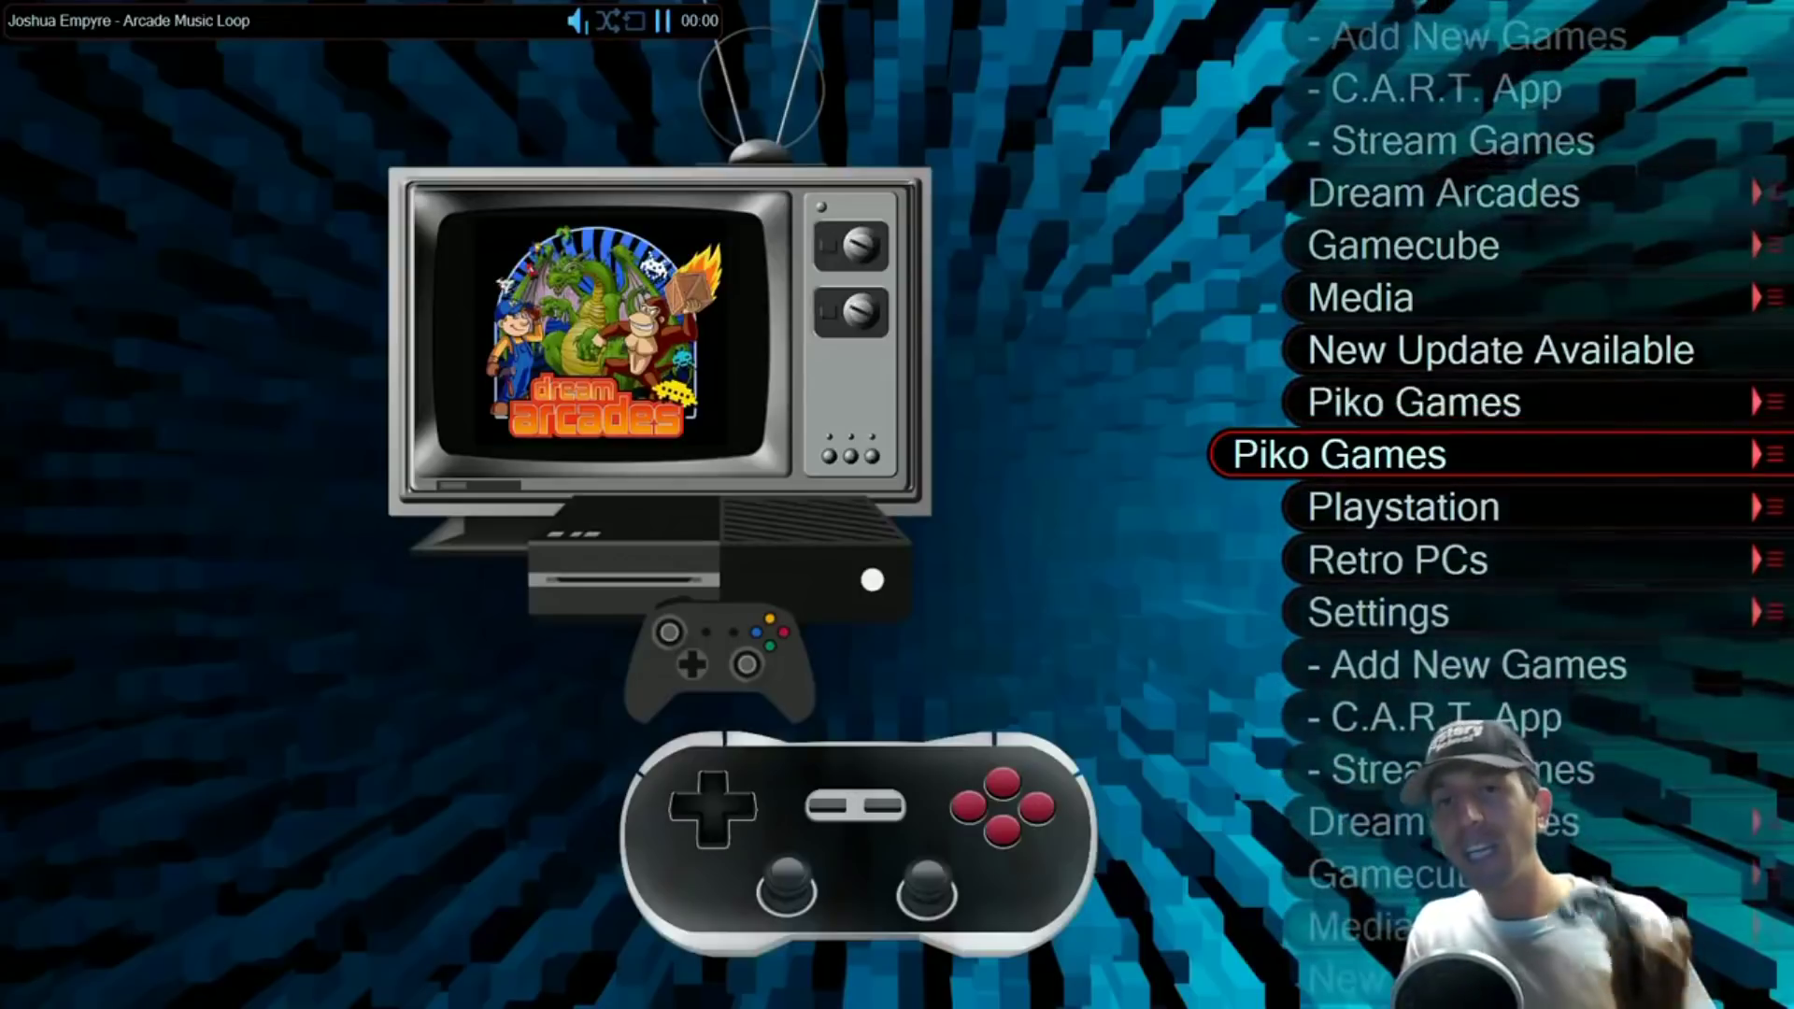
key("Down")
key("Down")
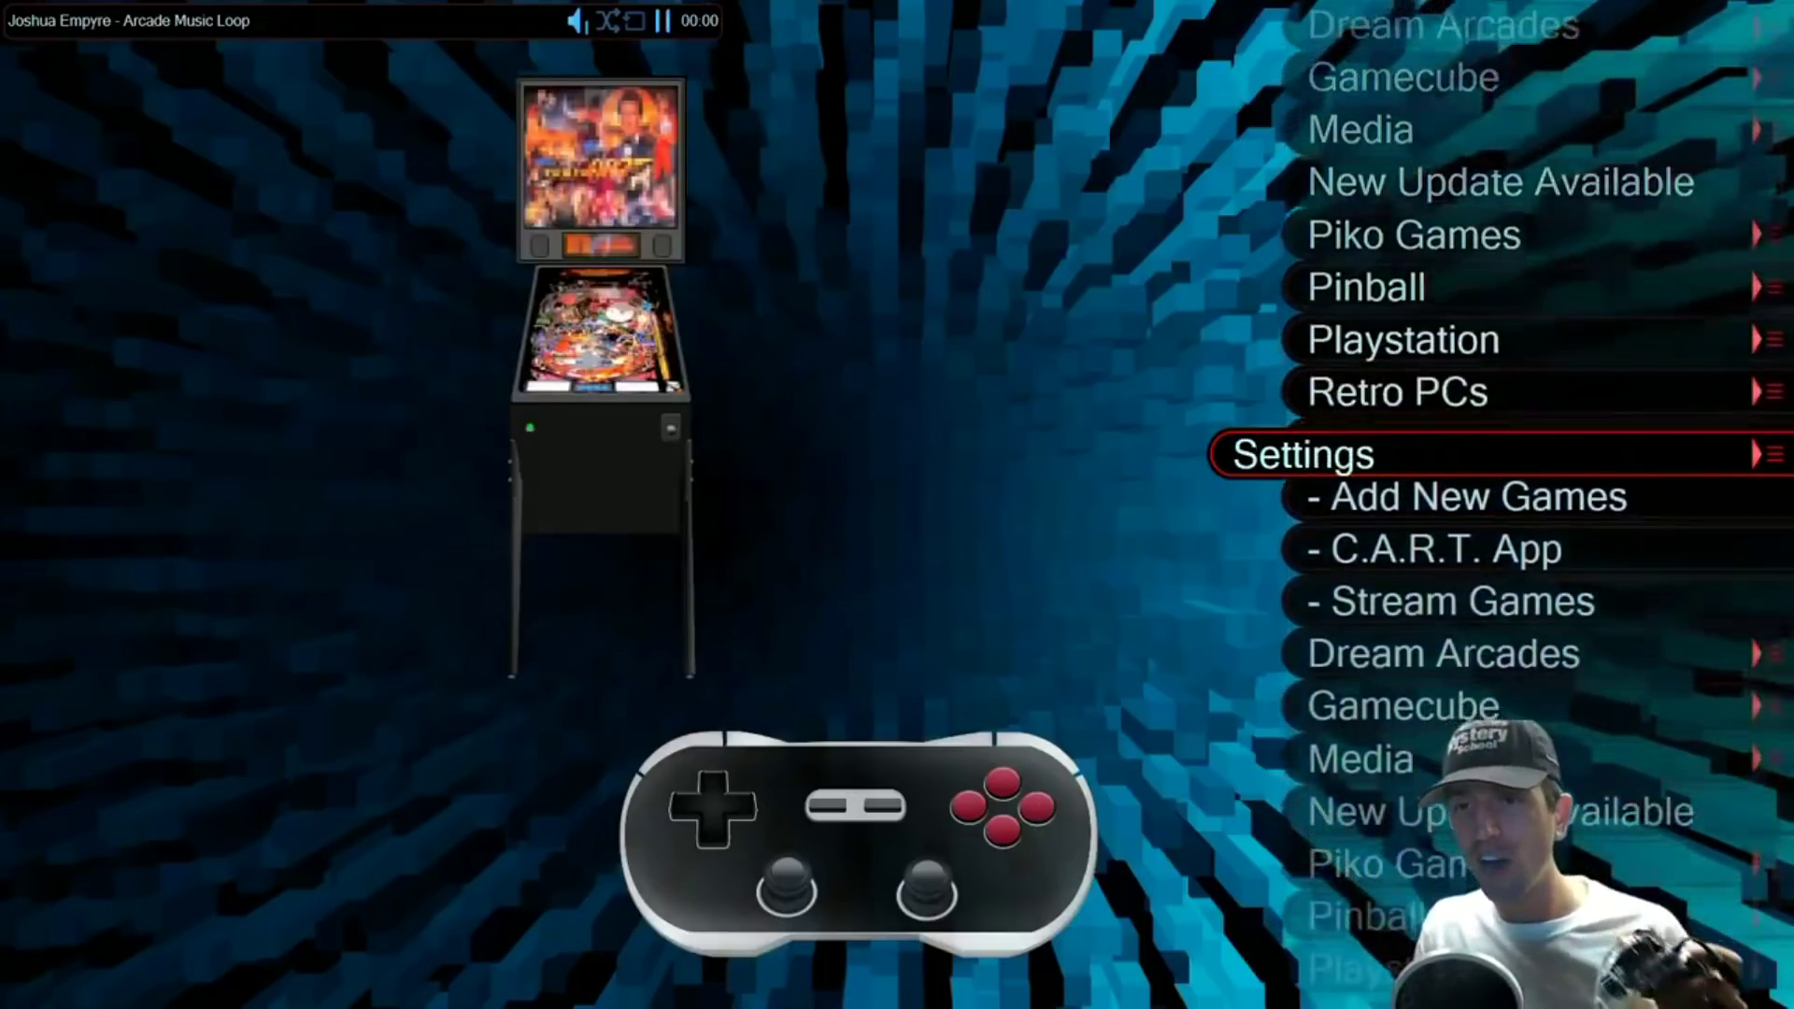
key("Down")
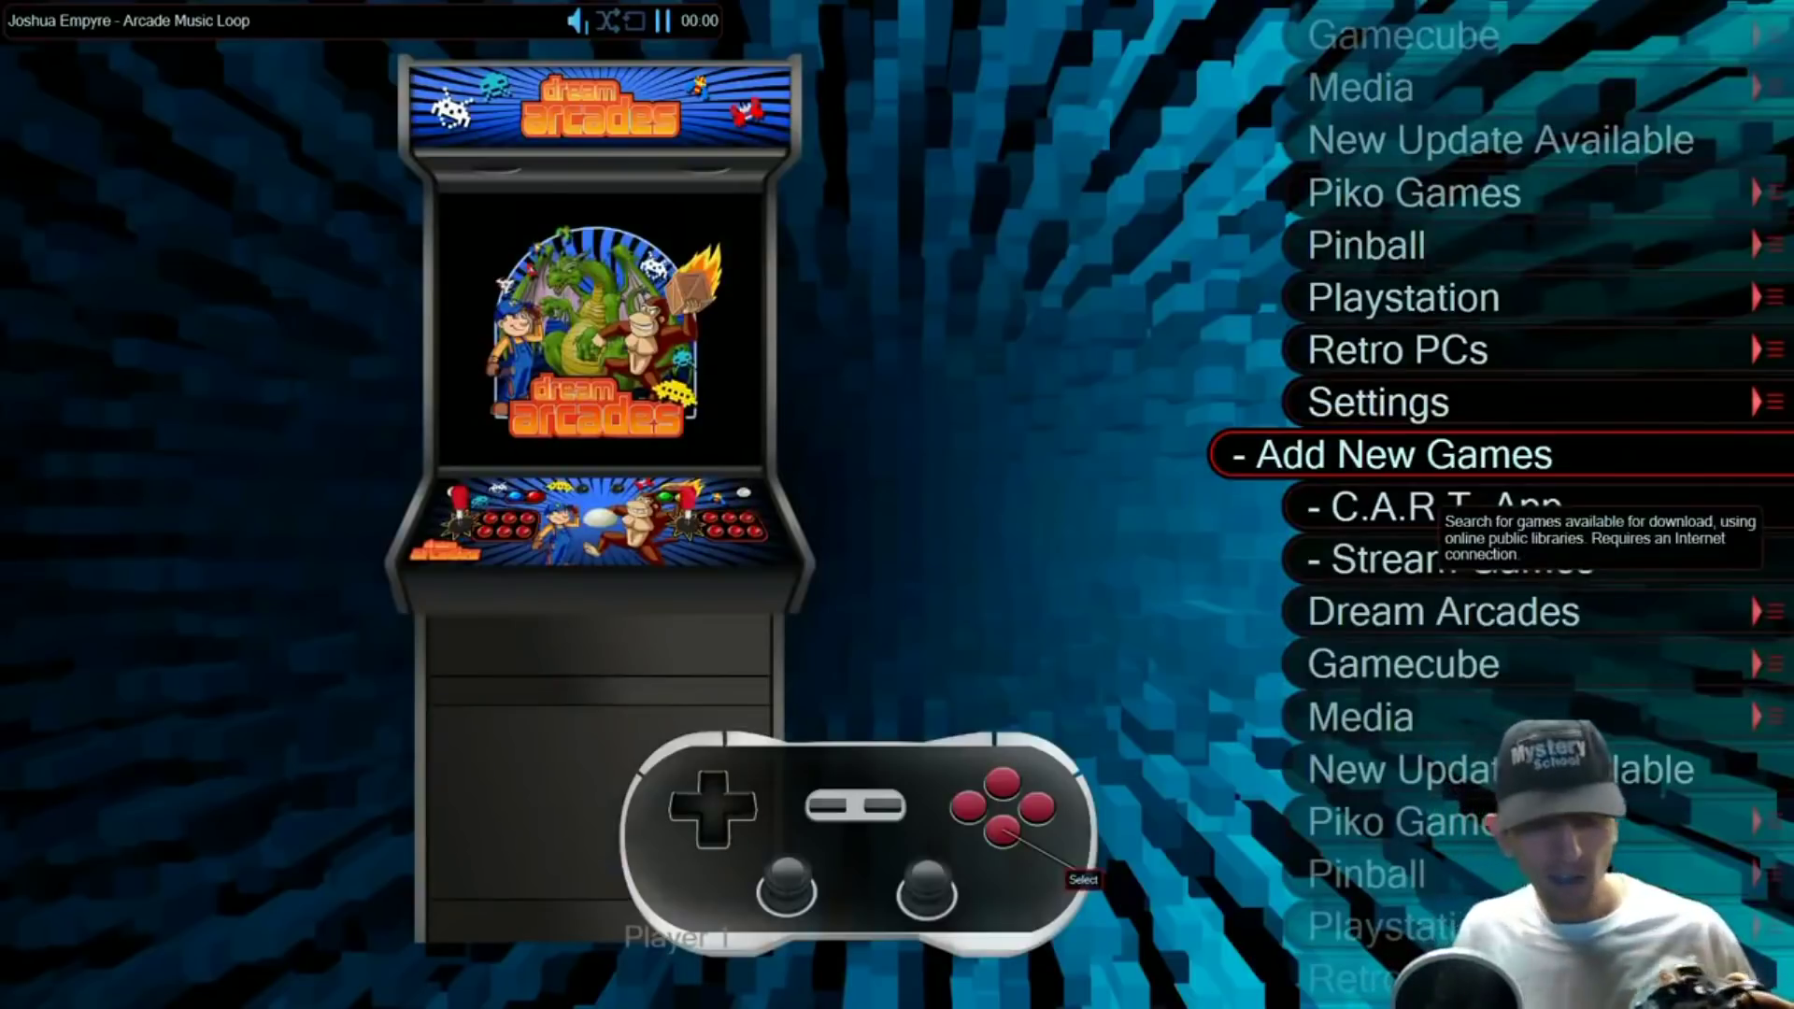
key("Down")
key("Down")
key("Down")
key("Down")
key("Down")
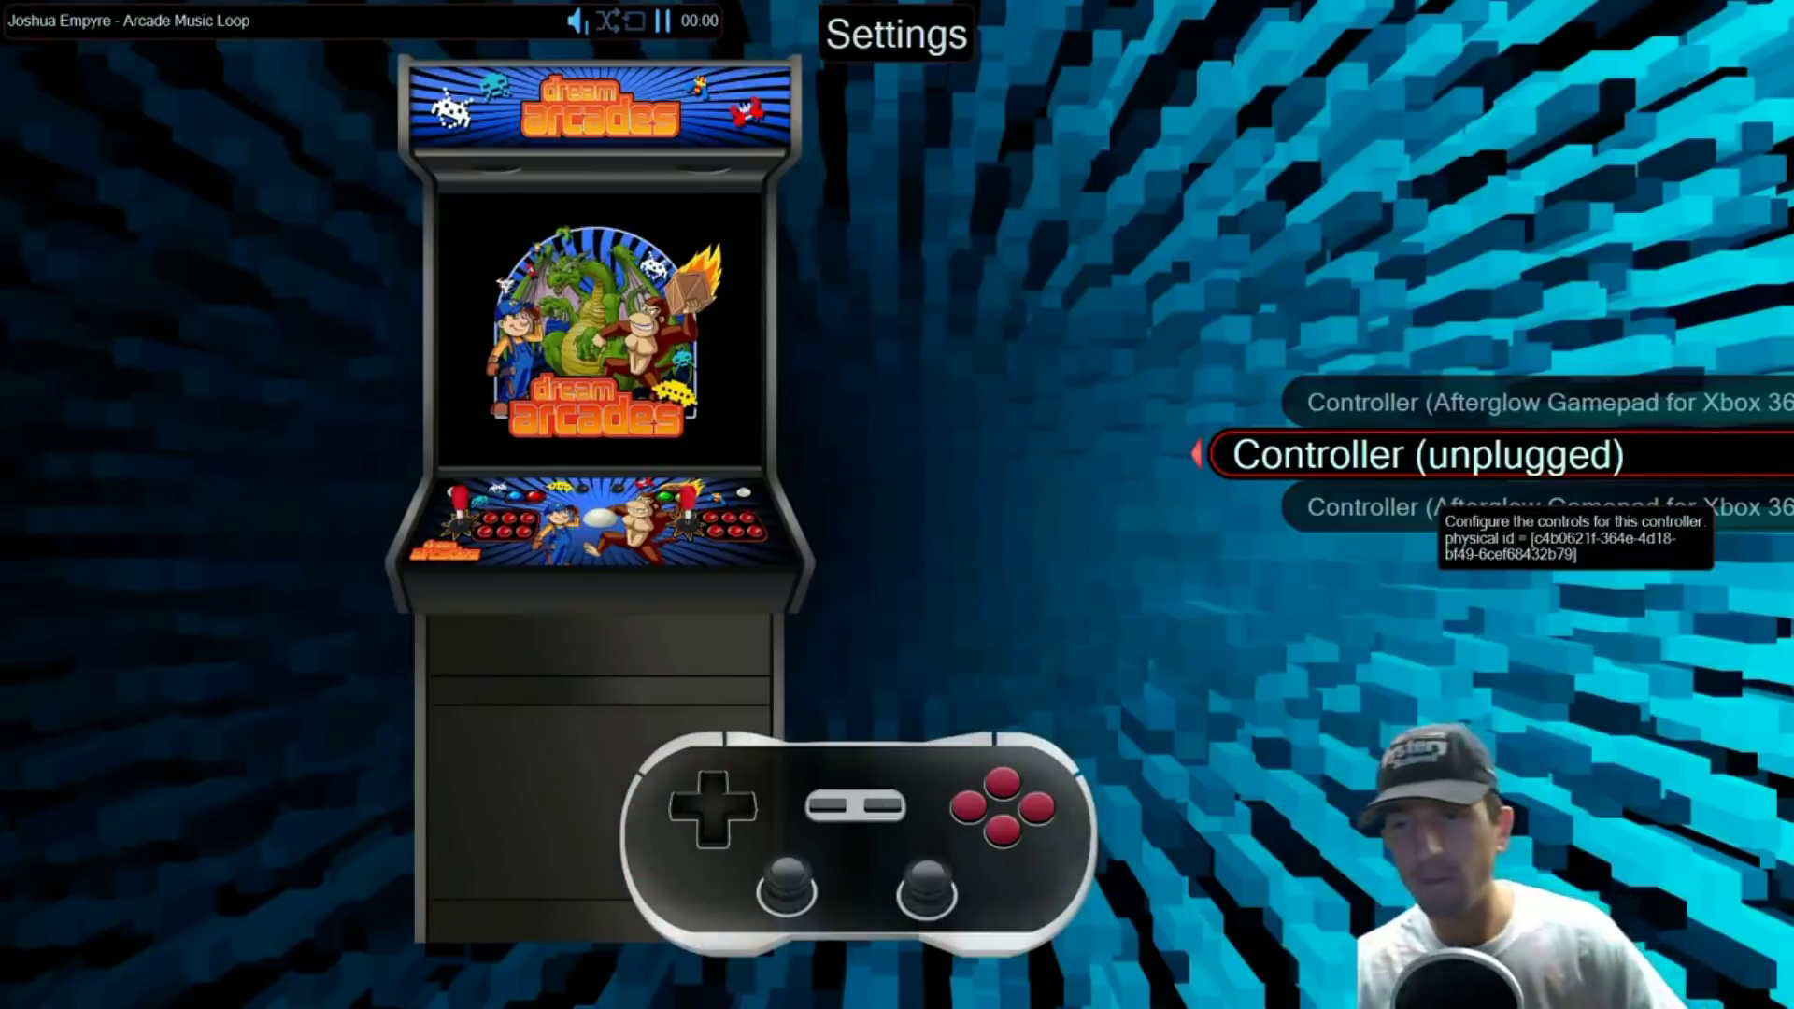
Step: Return to the Settings list and exit the Dream Arcades menu to the Windows desktop
key("Left")
key("Down")
key("Down")
key("Down")
key("Down")
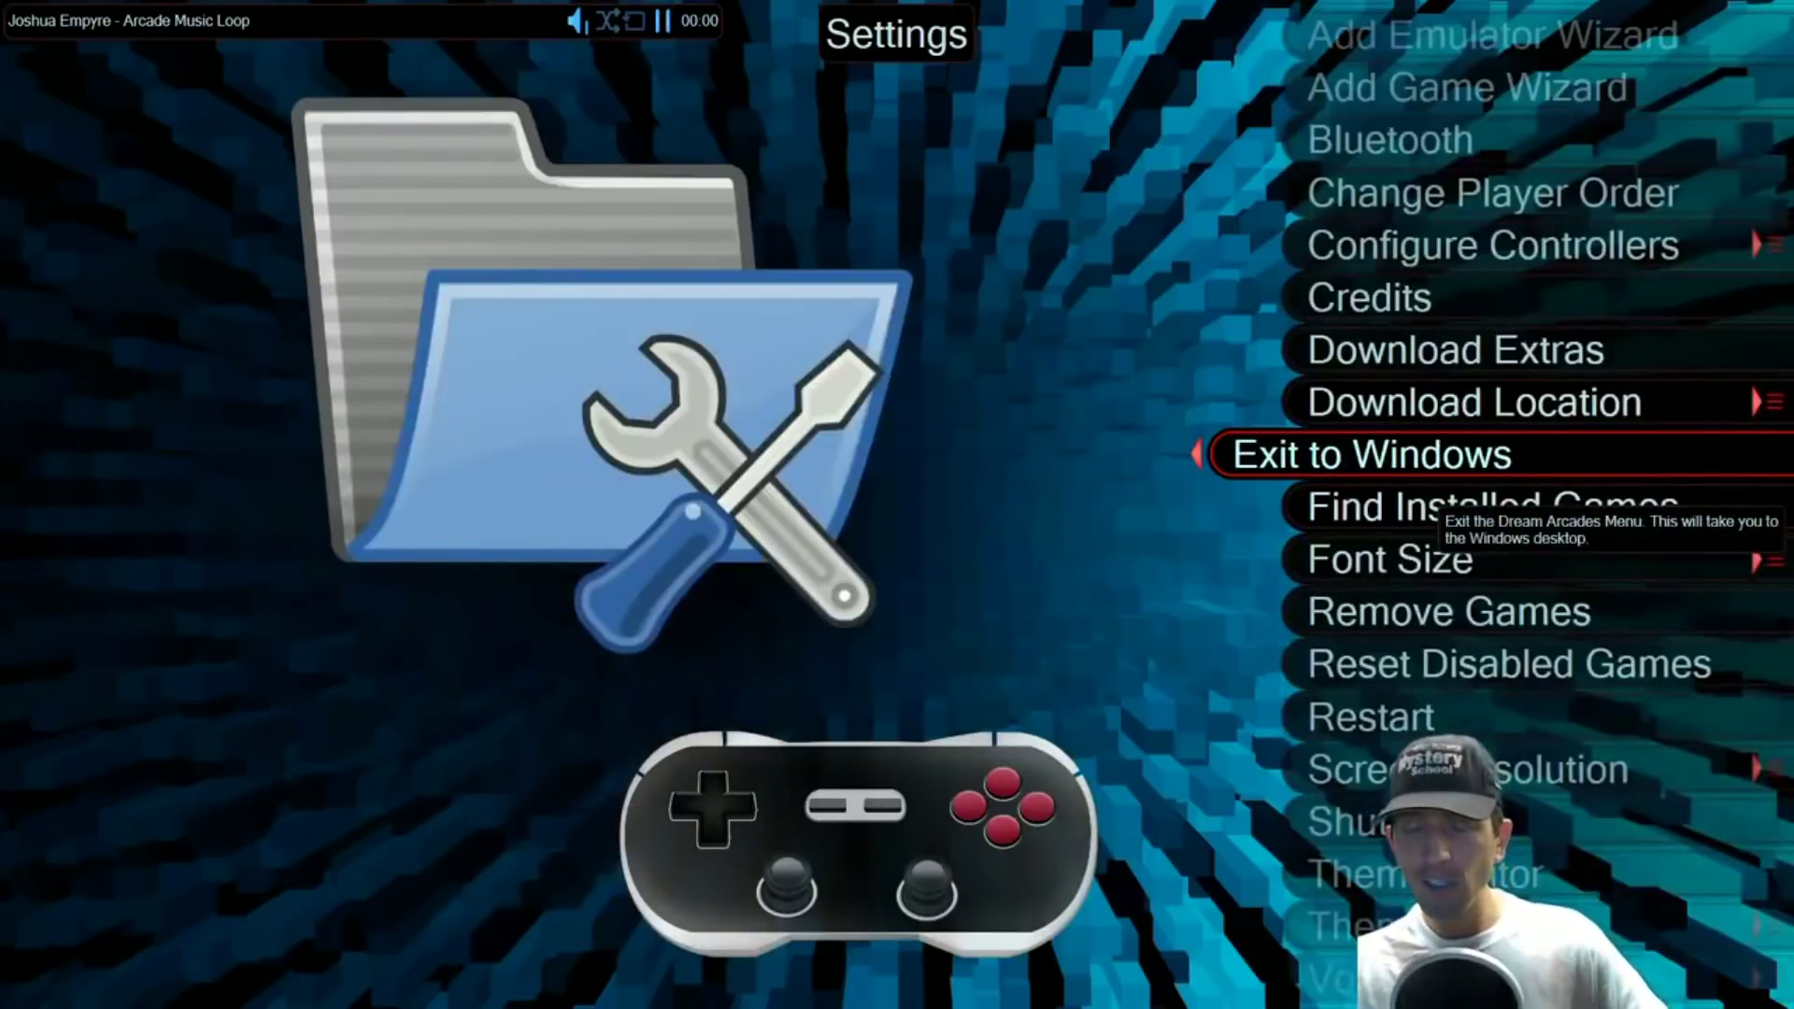
key("Return")
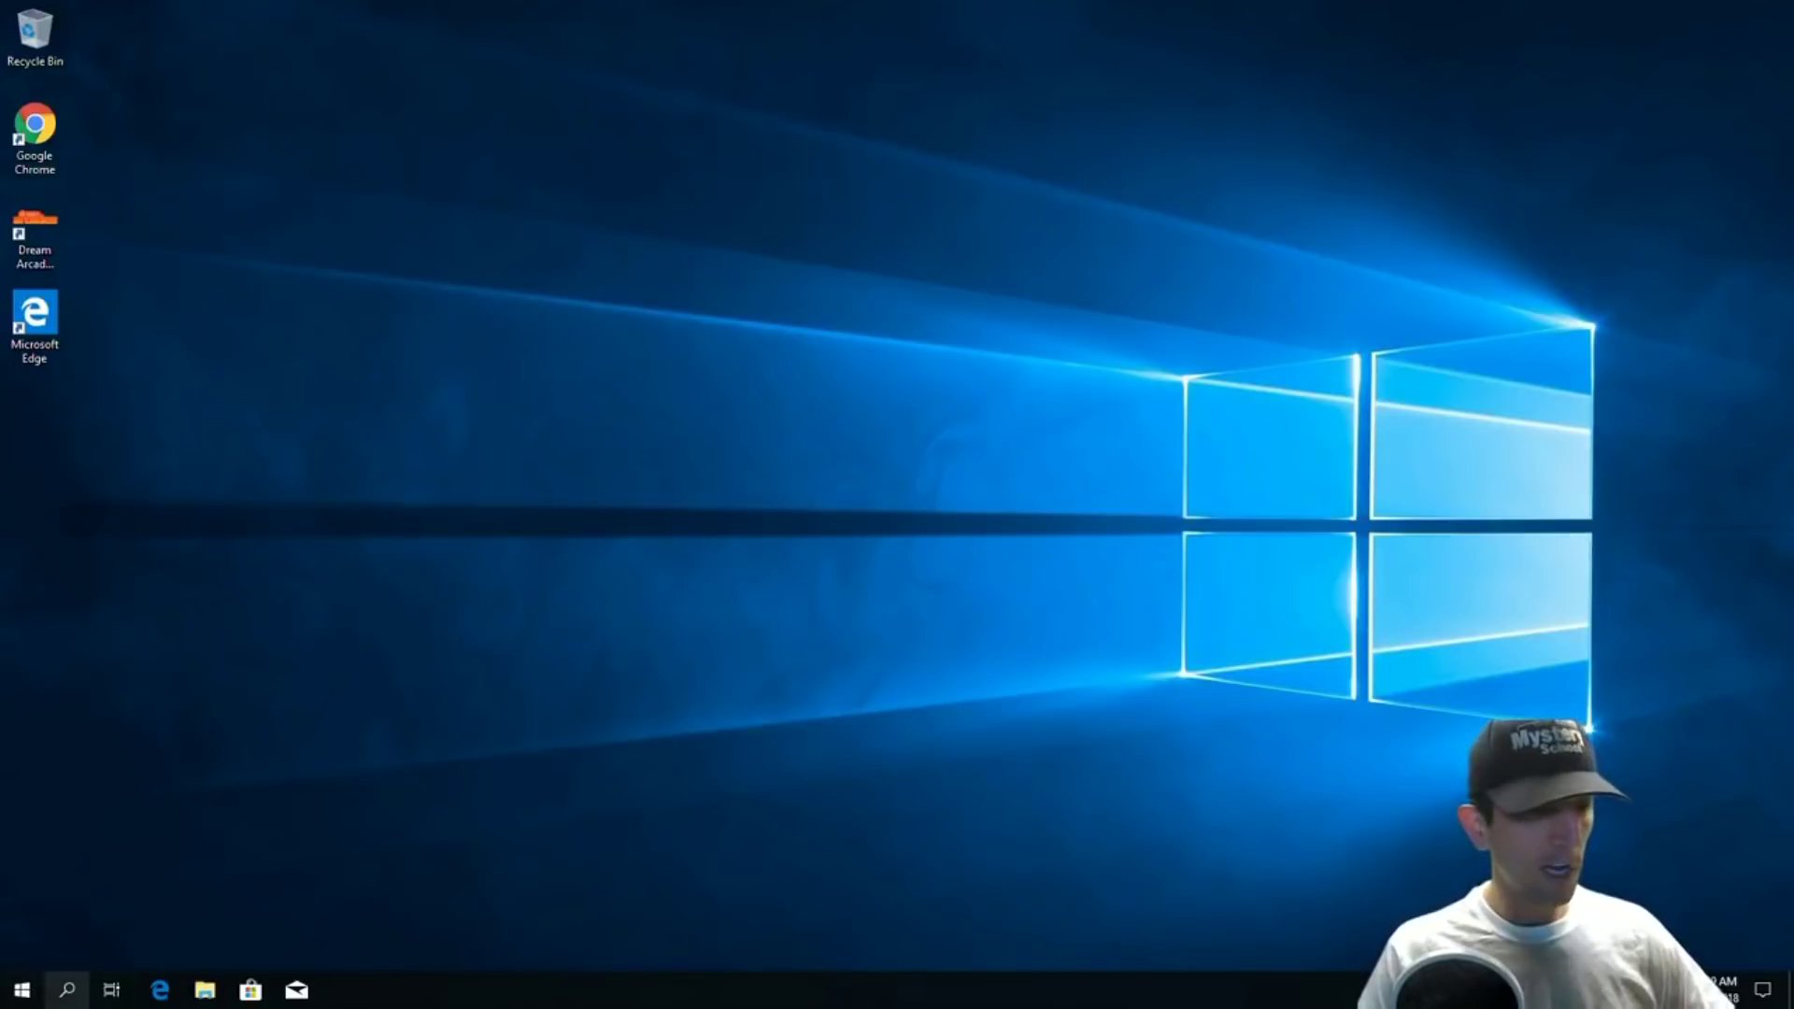
Step: Search Windows for RECOVERY and open the Recovery options system settings
left_click(67, 989)
type("REC")
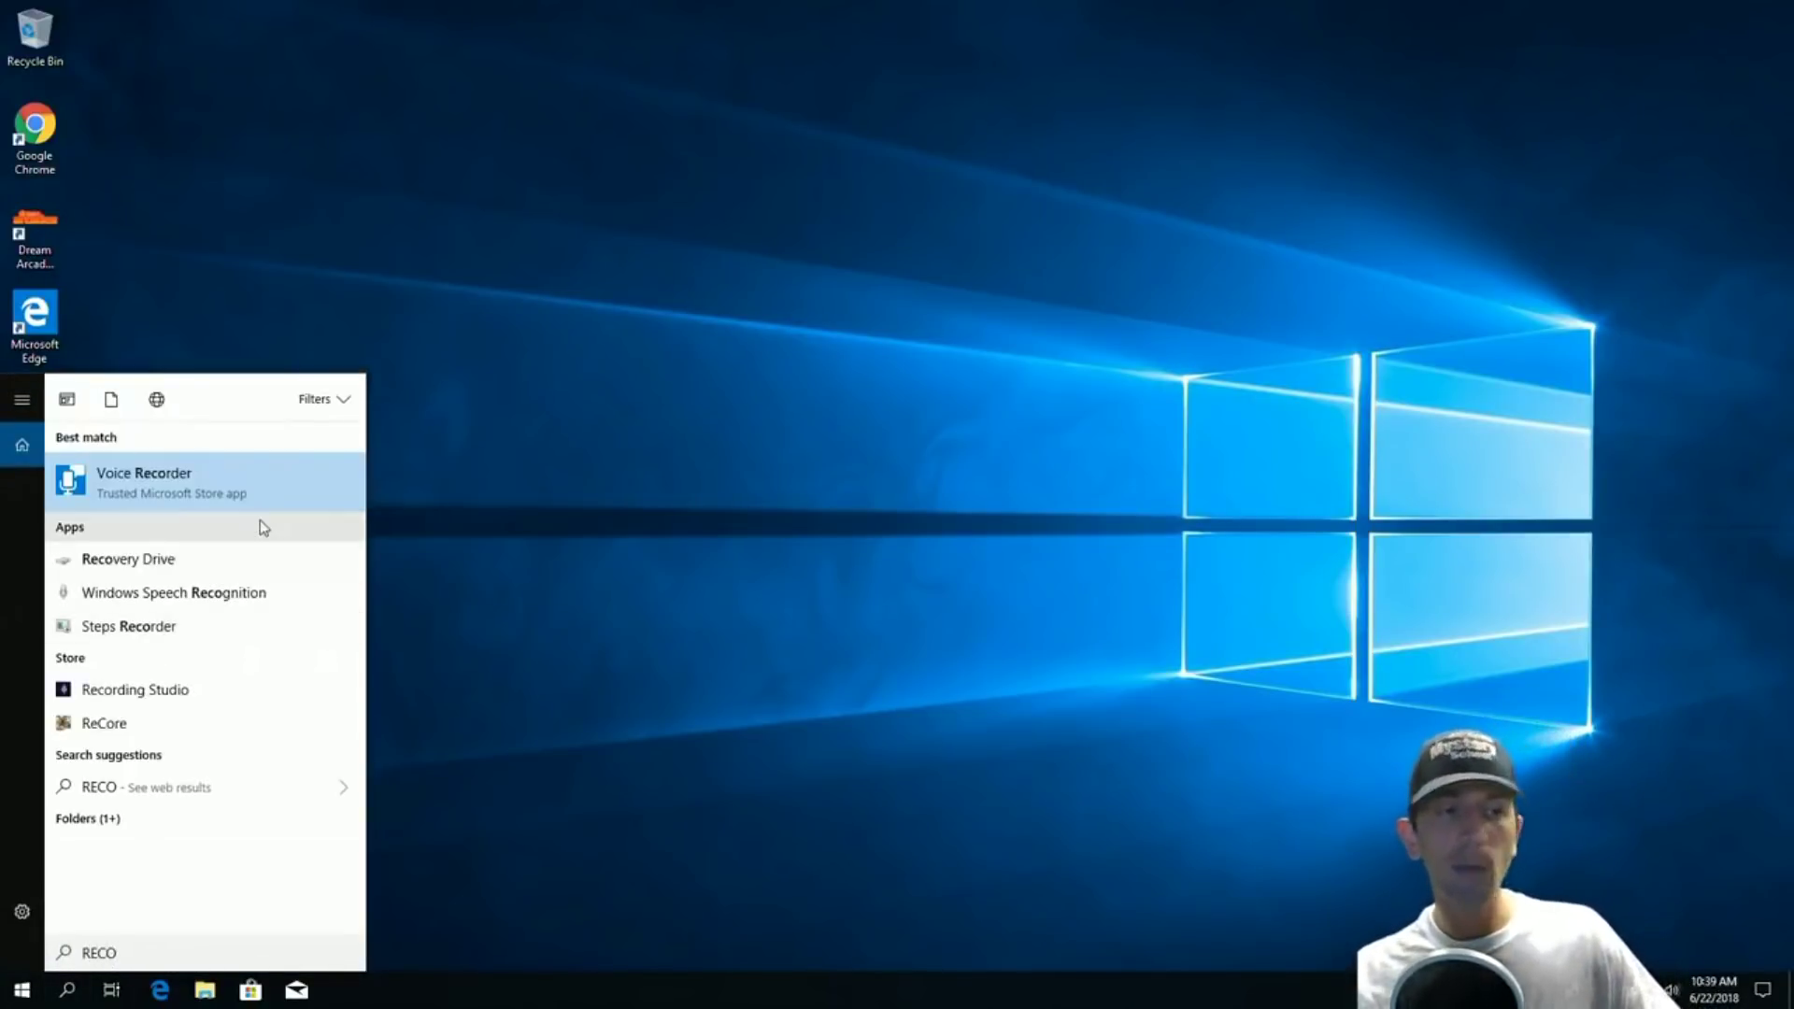
type("O")
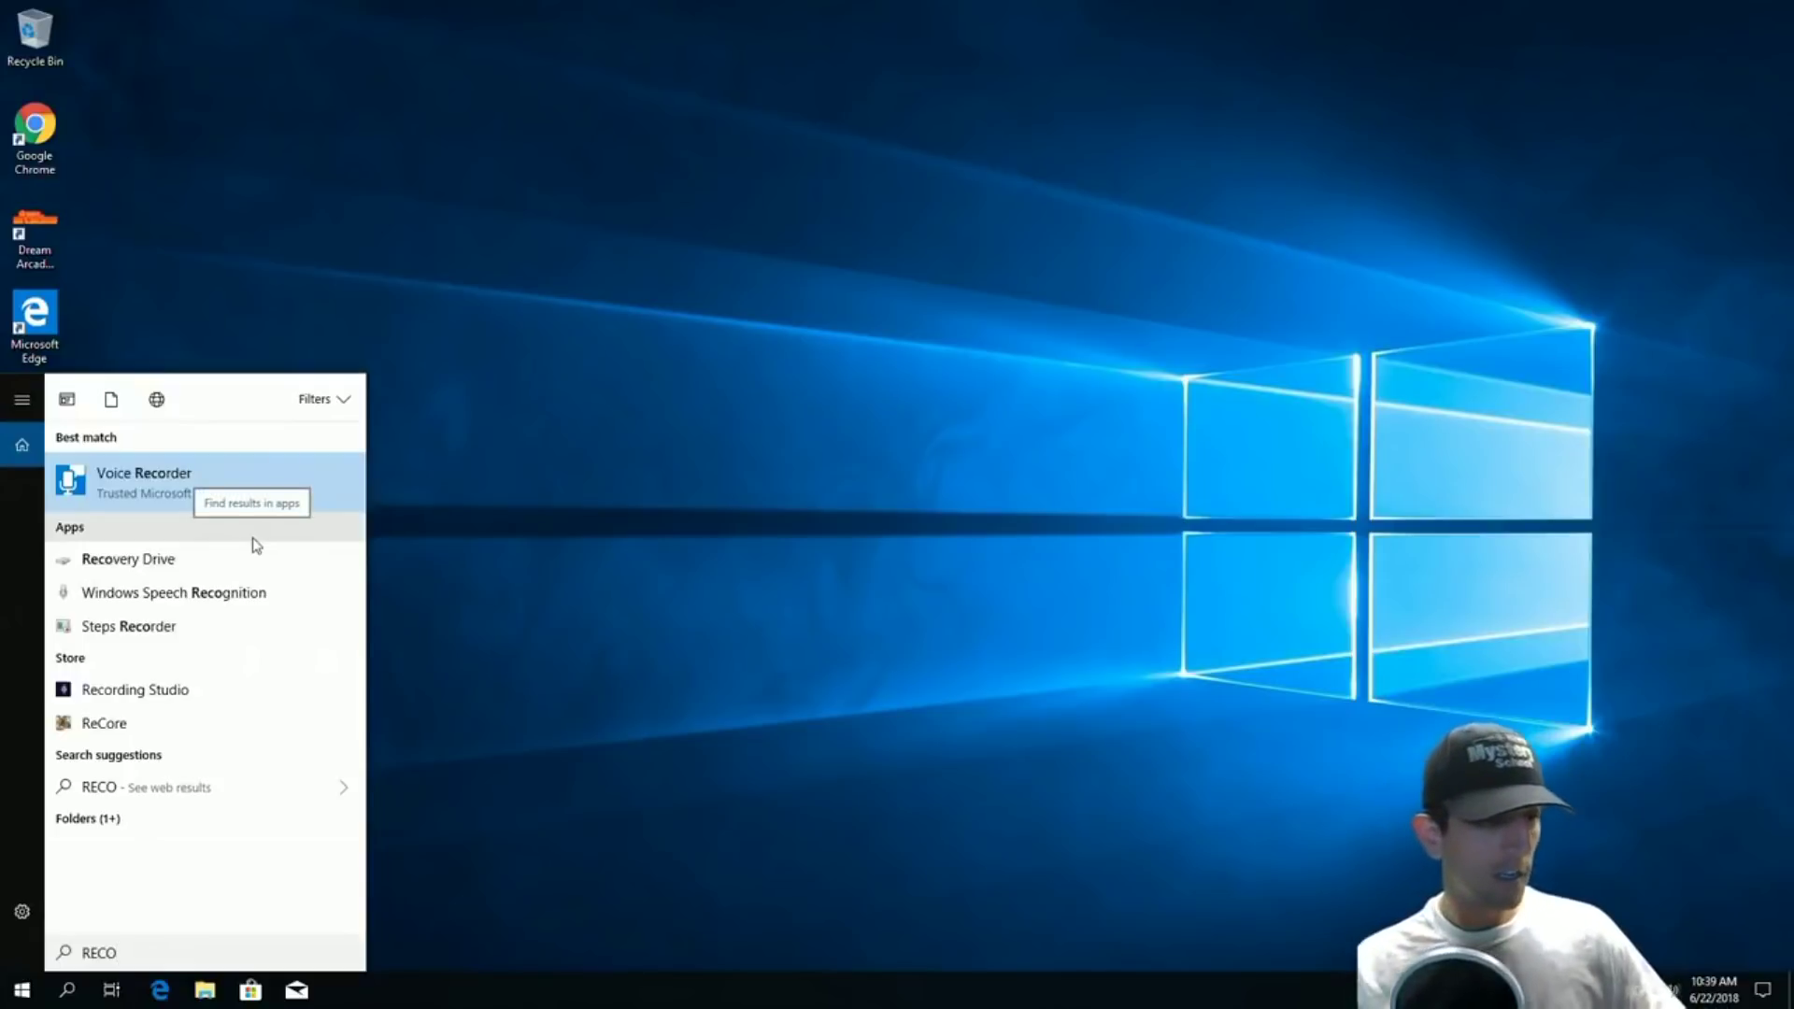
type("VE")
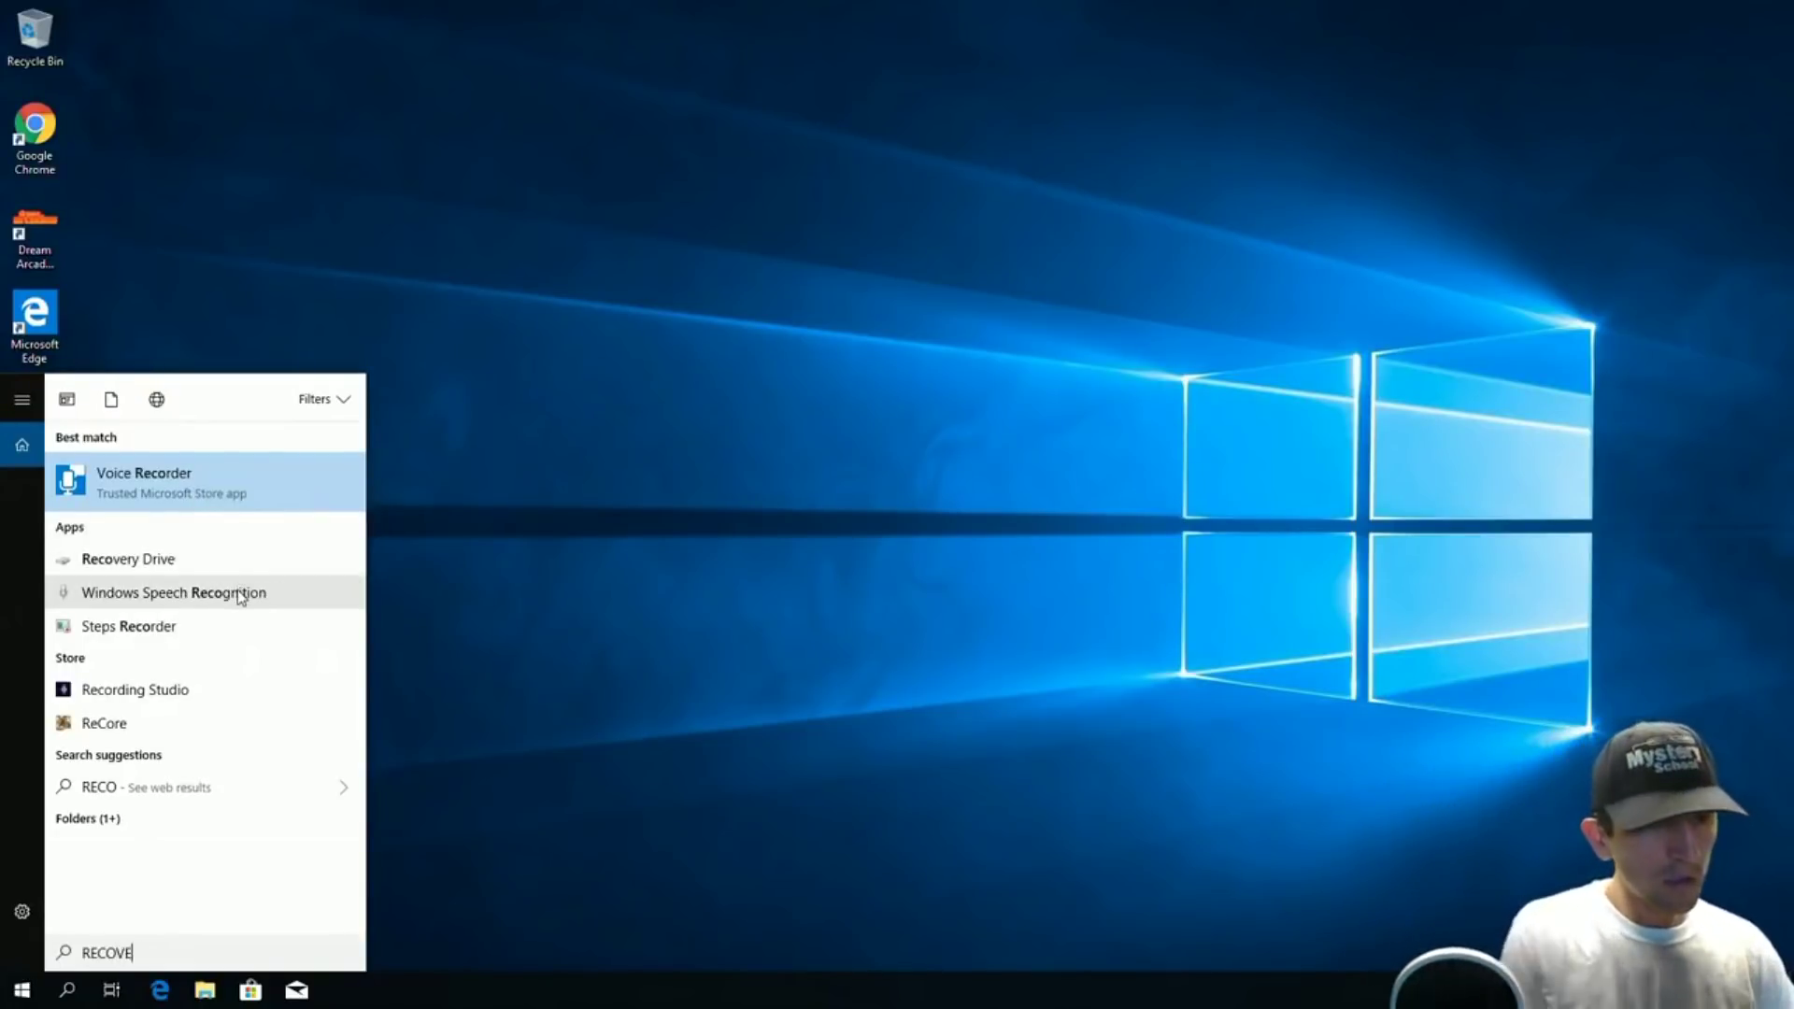
type("RY")
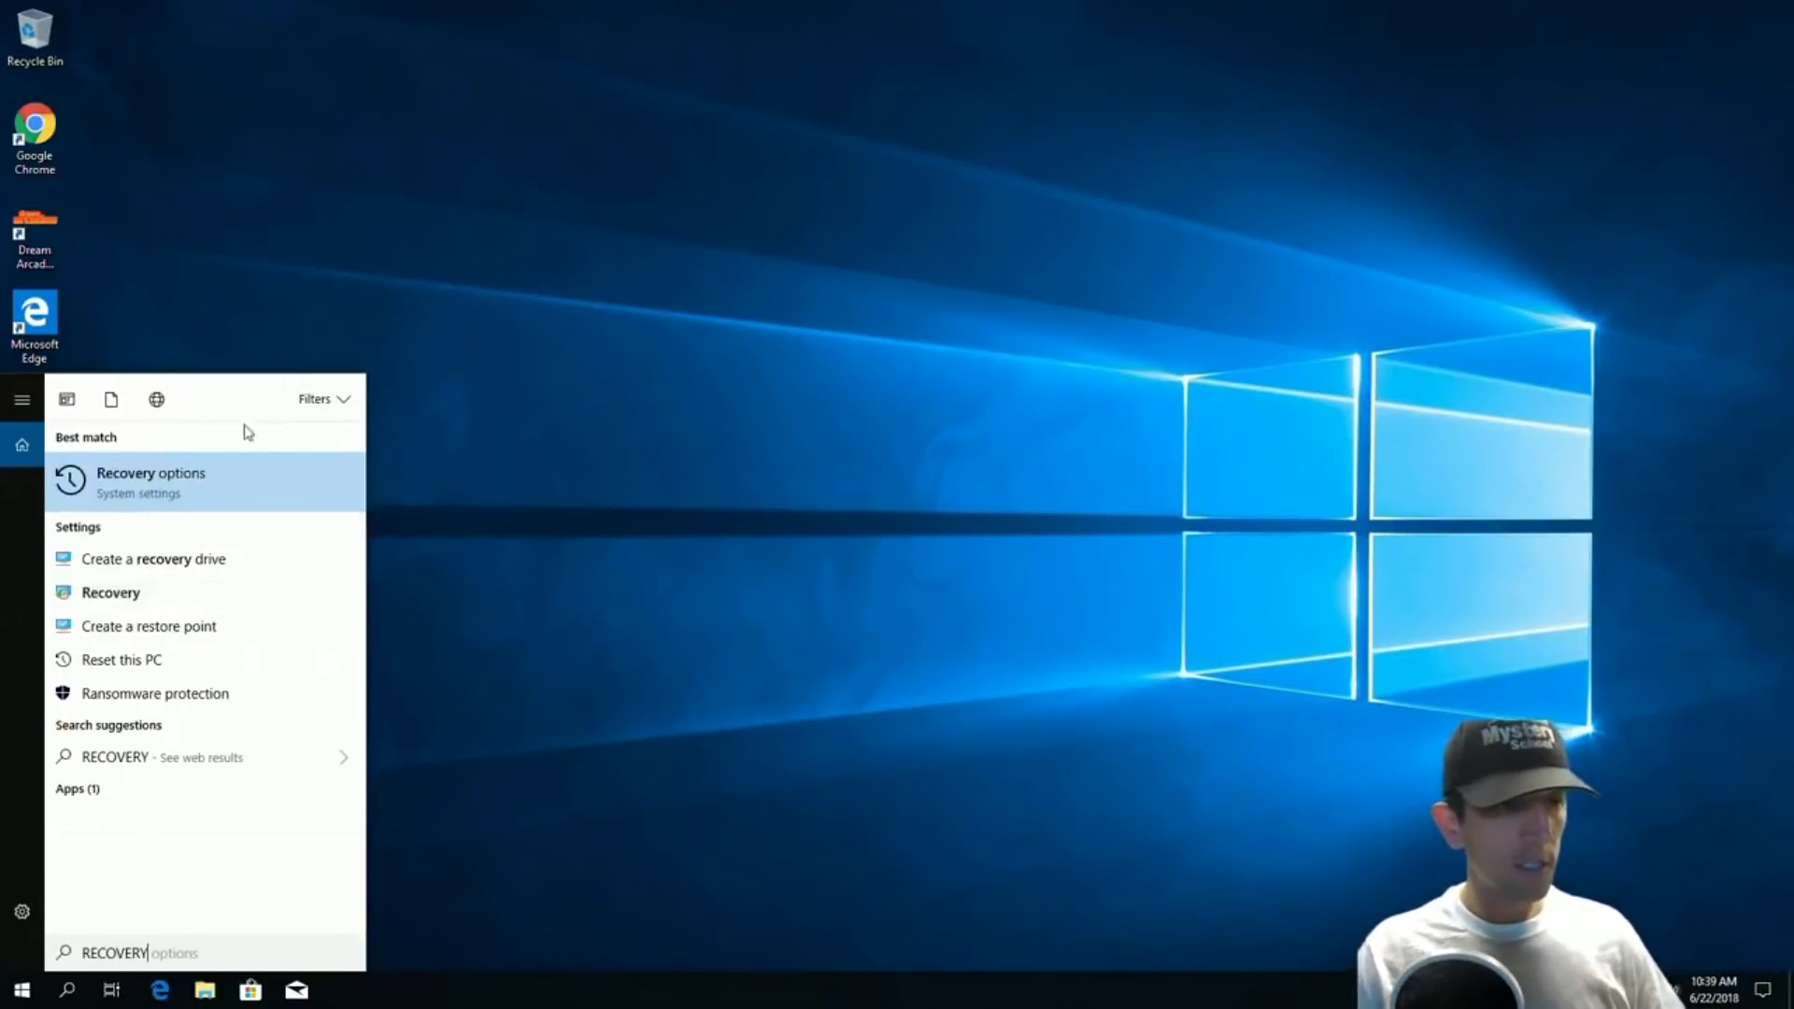
left_click(173, 506)
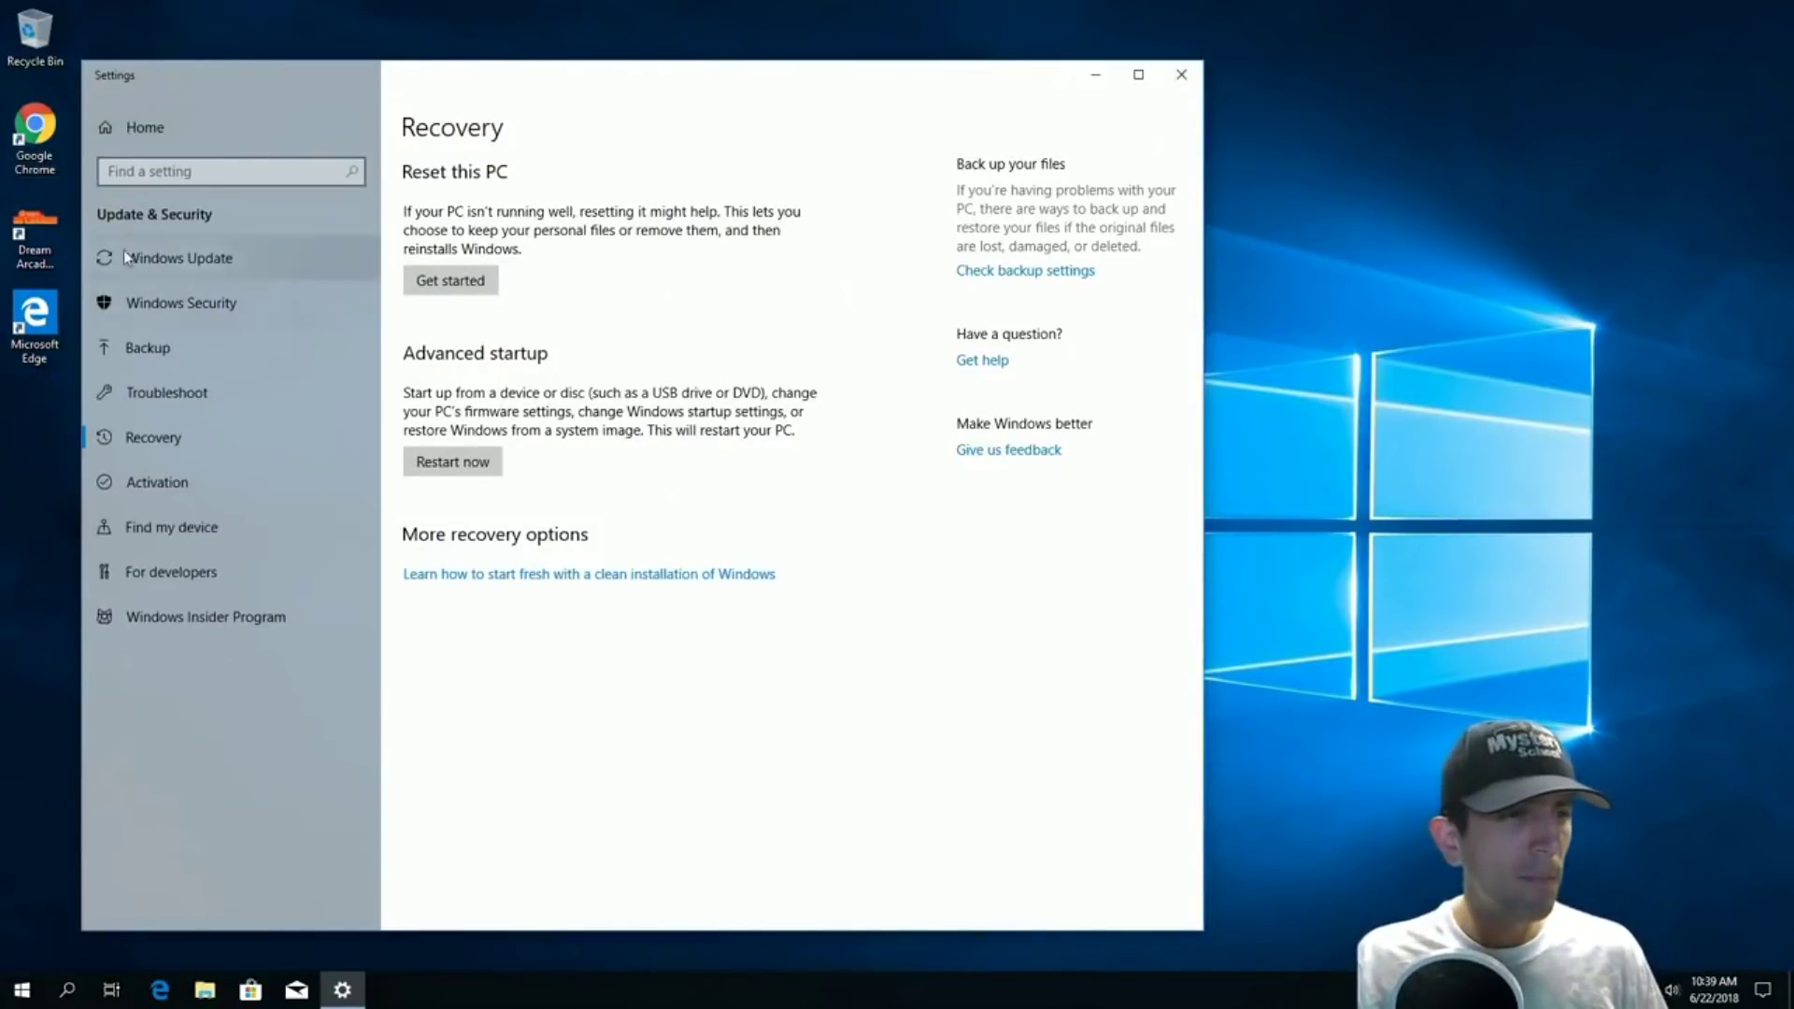
Step: View the choices for resetting this PC, cancel the reset and close Settings
left_click(450, 280)
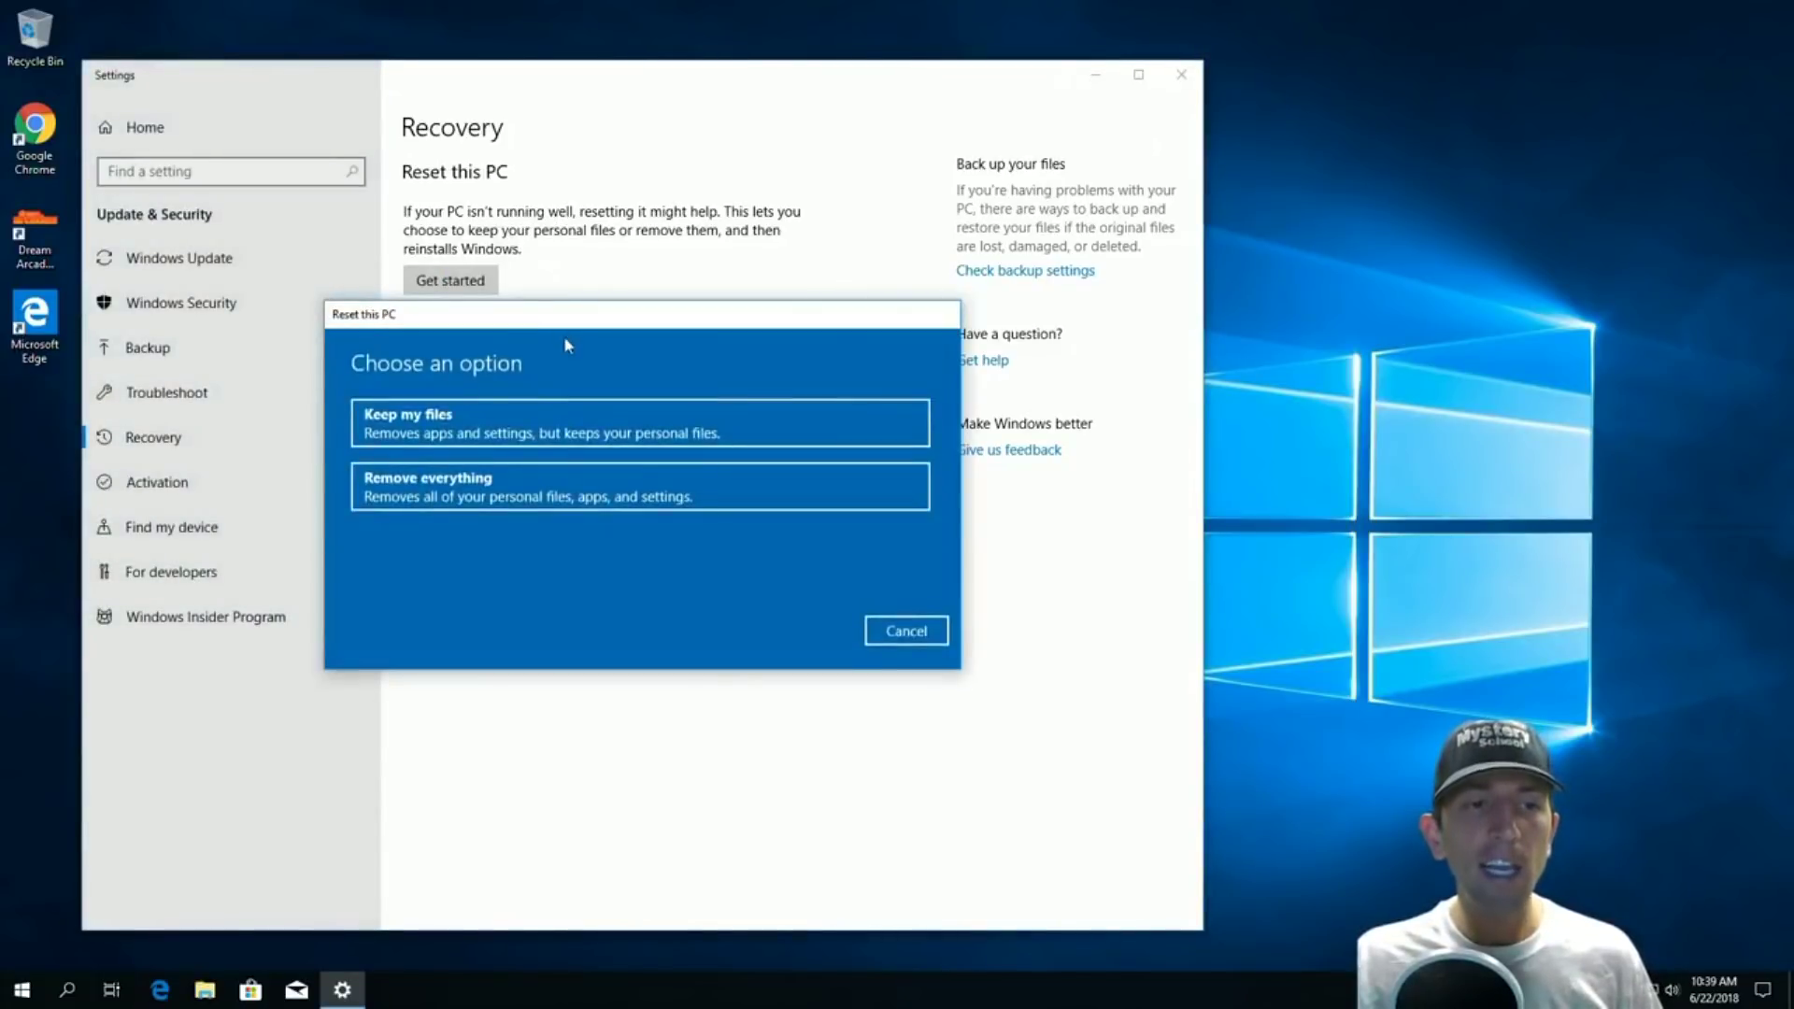
left_click(907, 632)
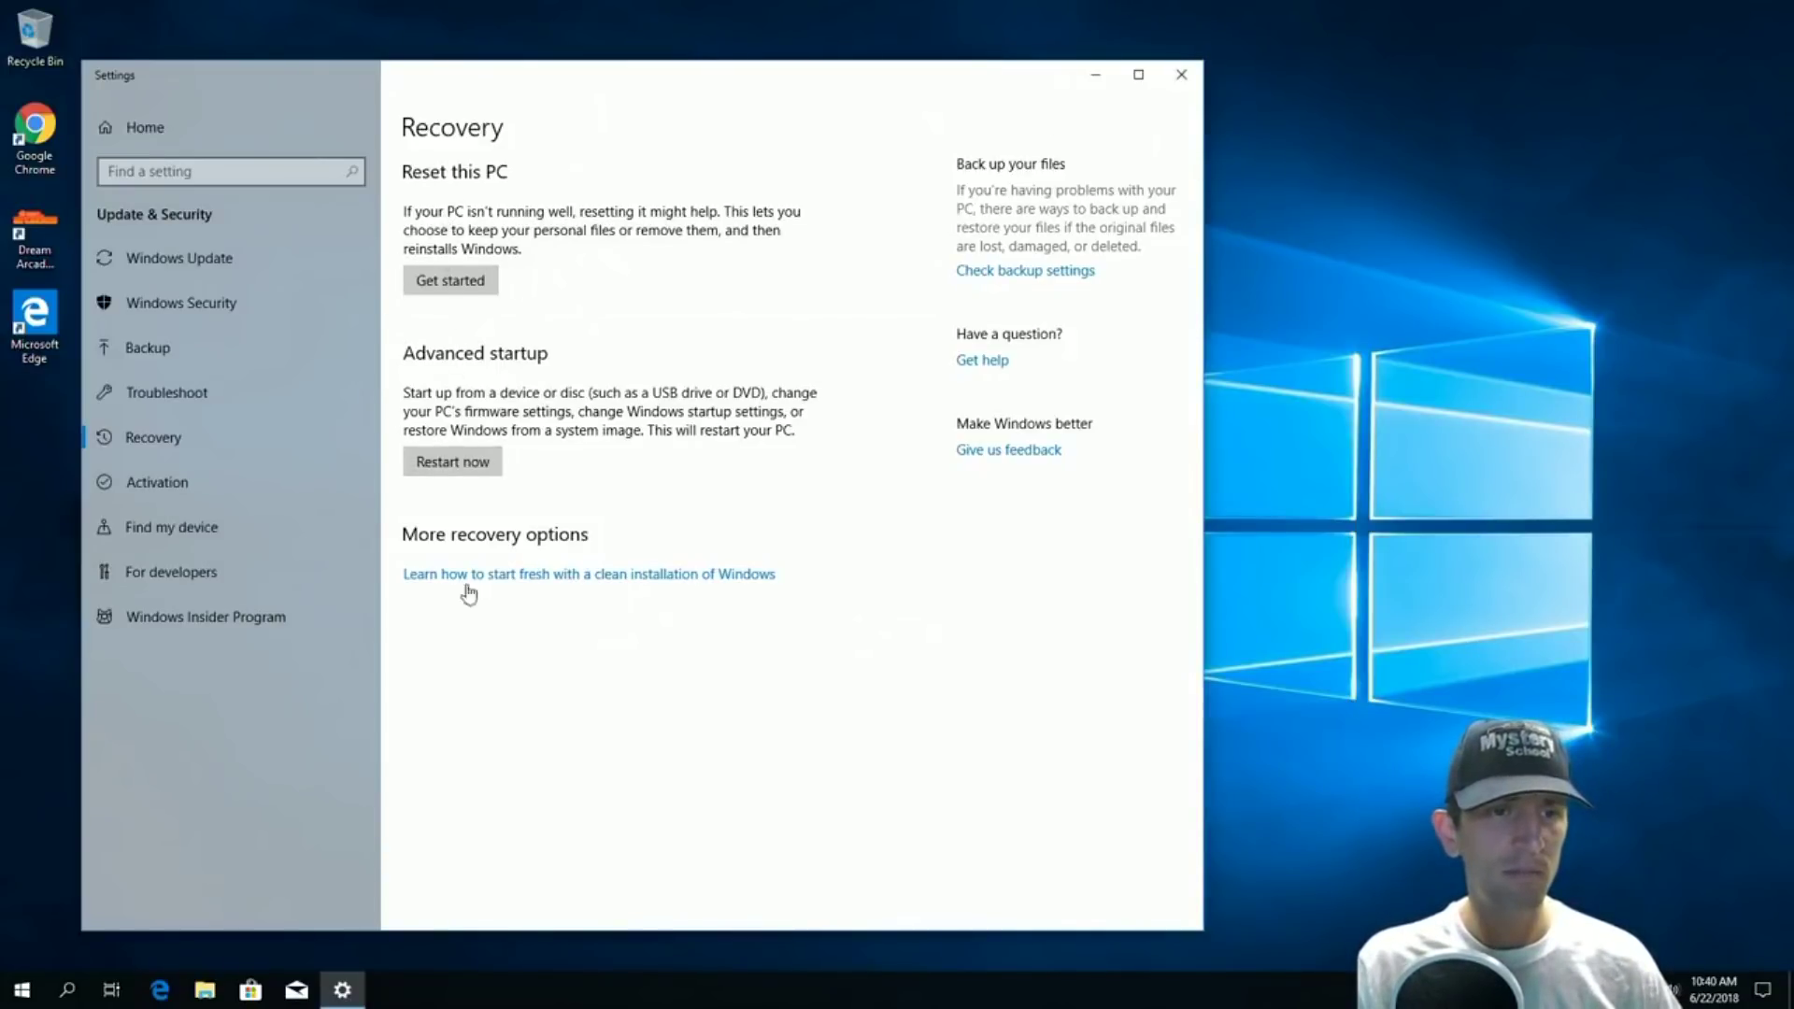
left_click(1184, 75)
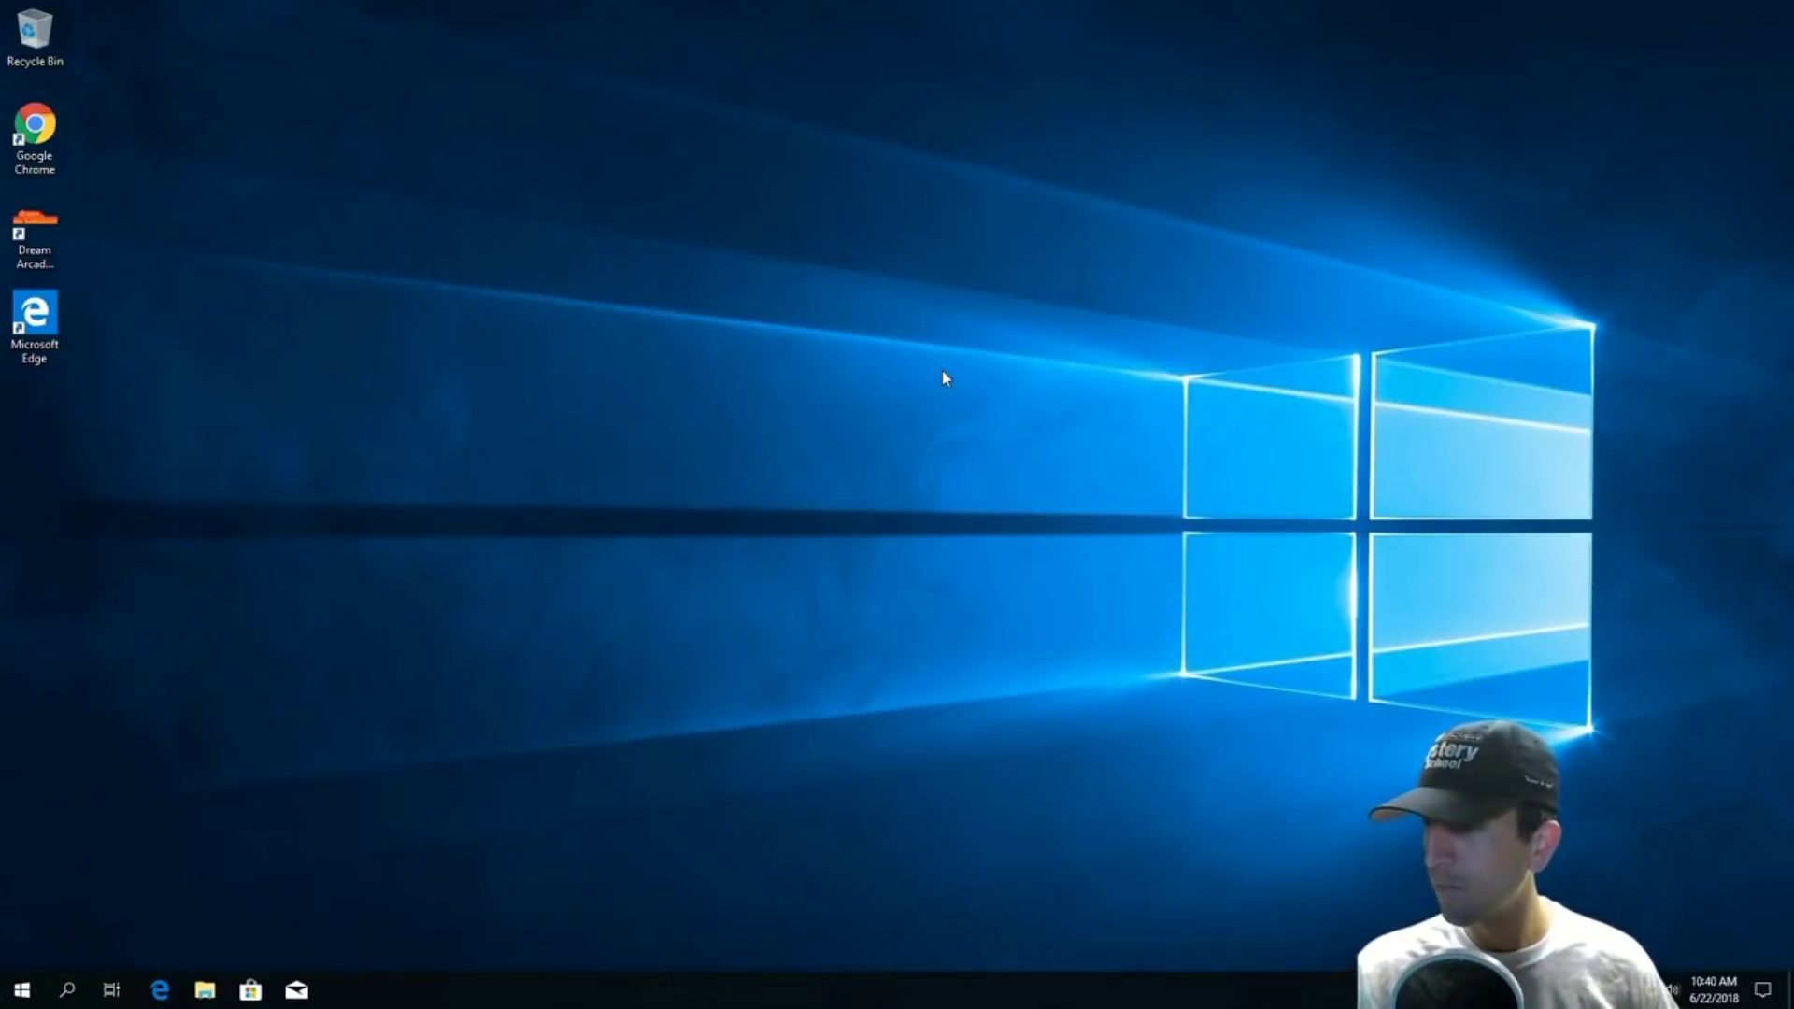
Step: Open the Windows Settings home page and review the Apps & features list and the Default apps page
left_click(84, 994)
left_click(18, 920)
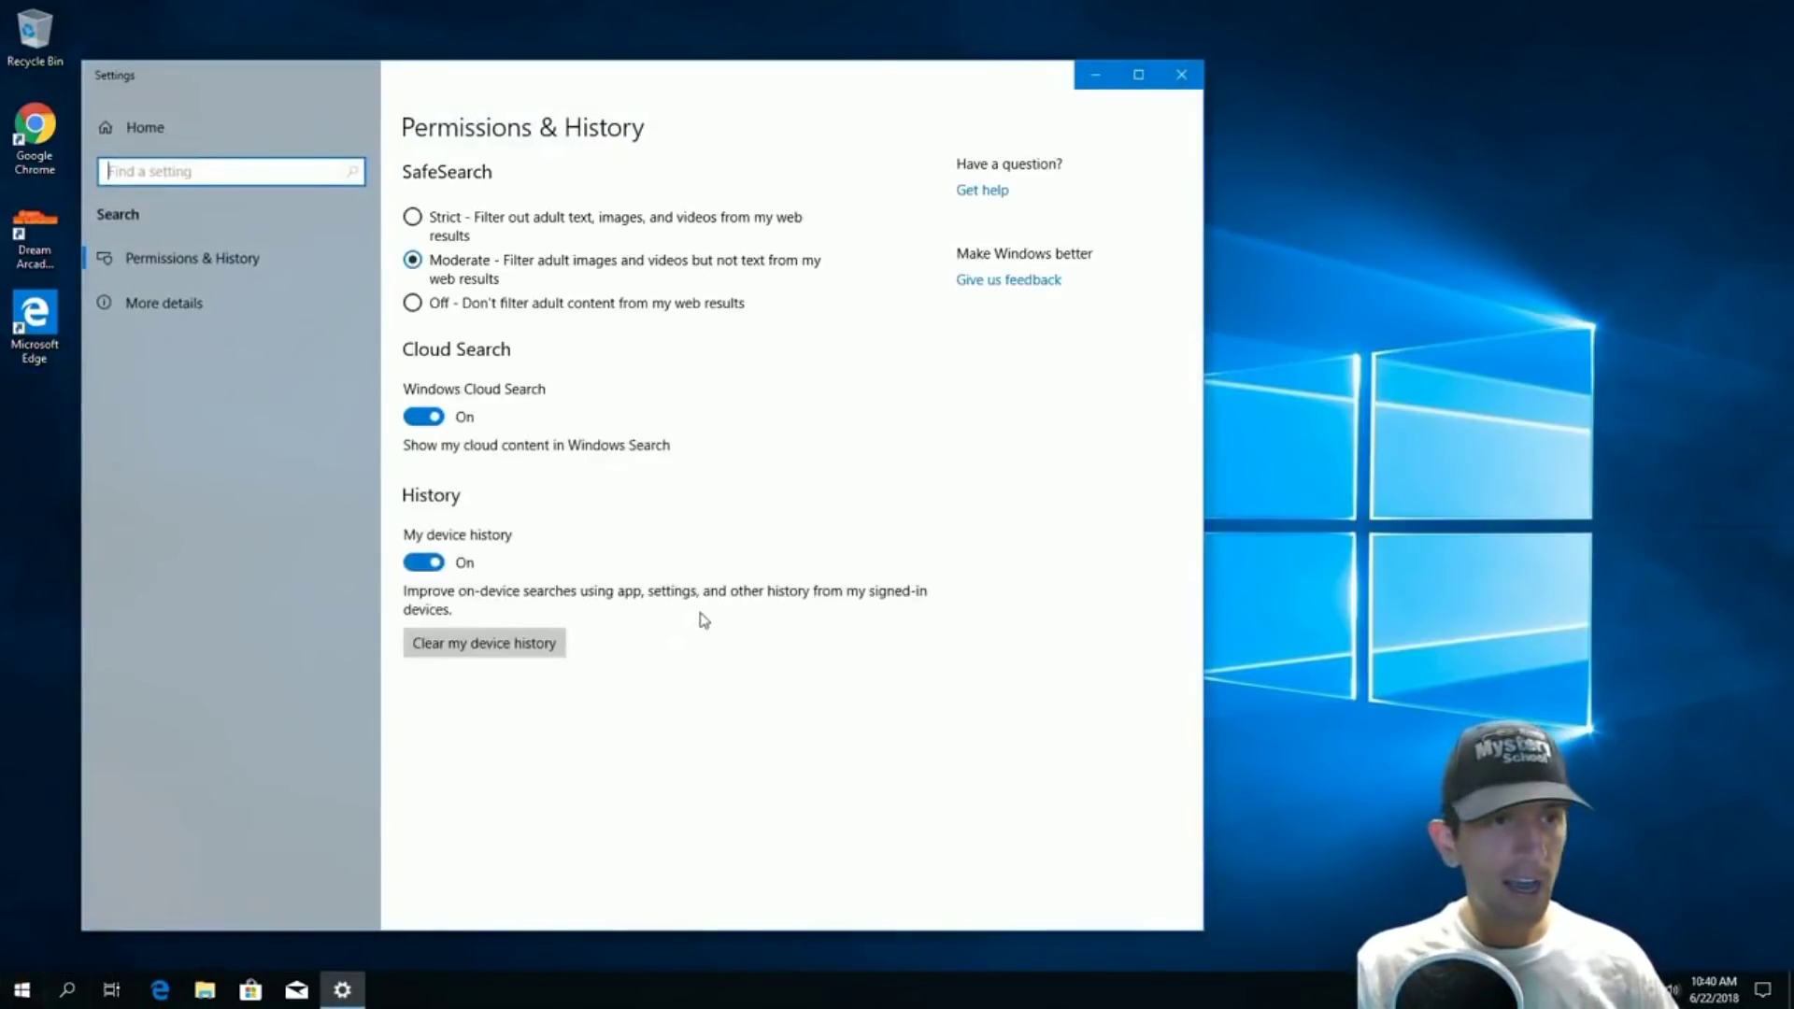
left_click(133, 126)
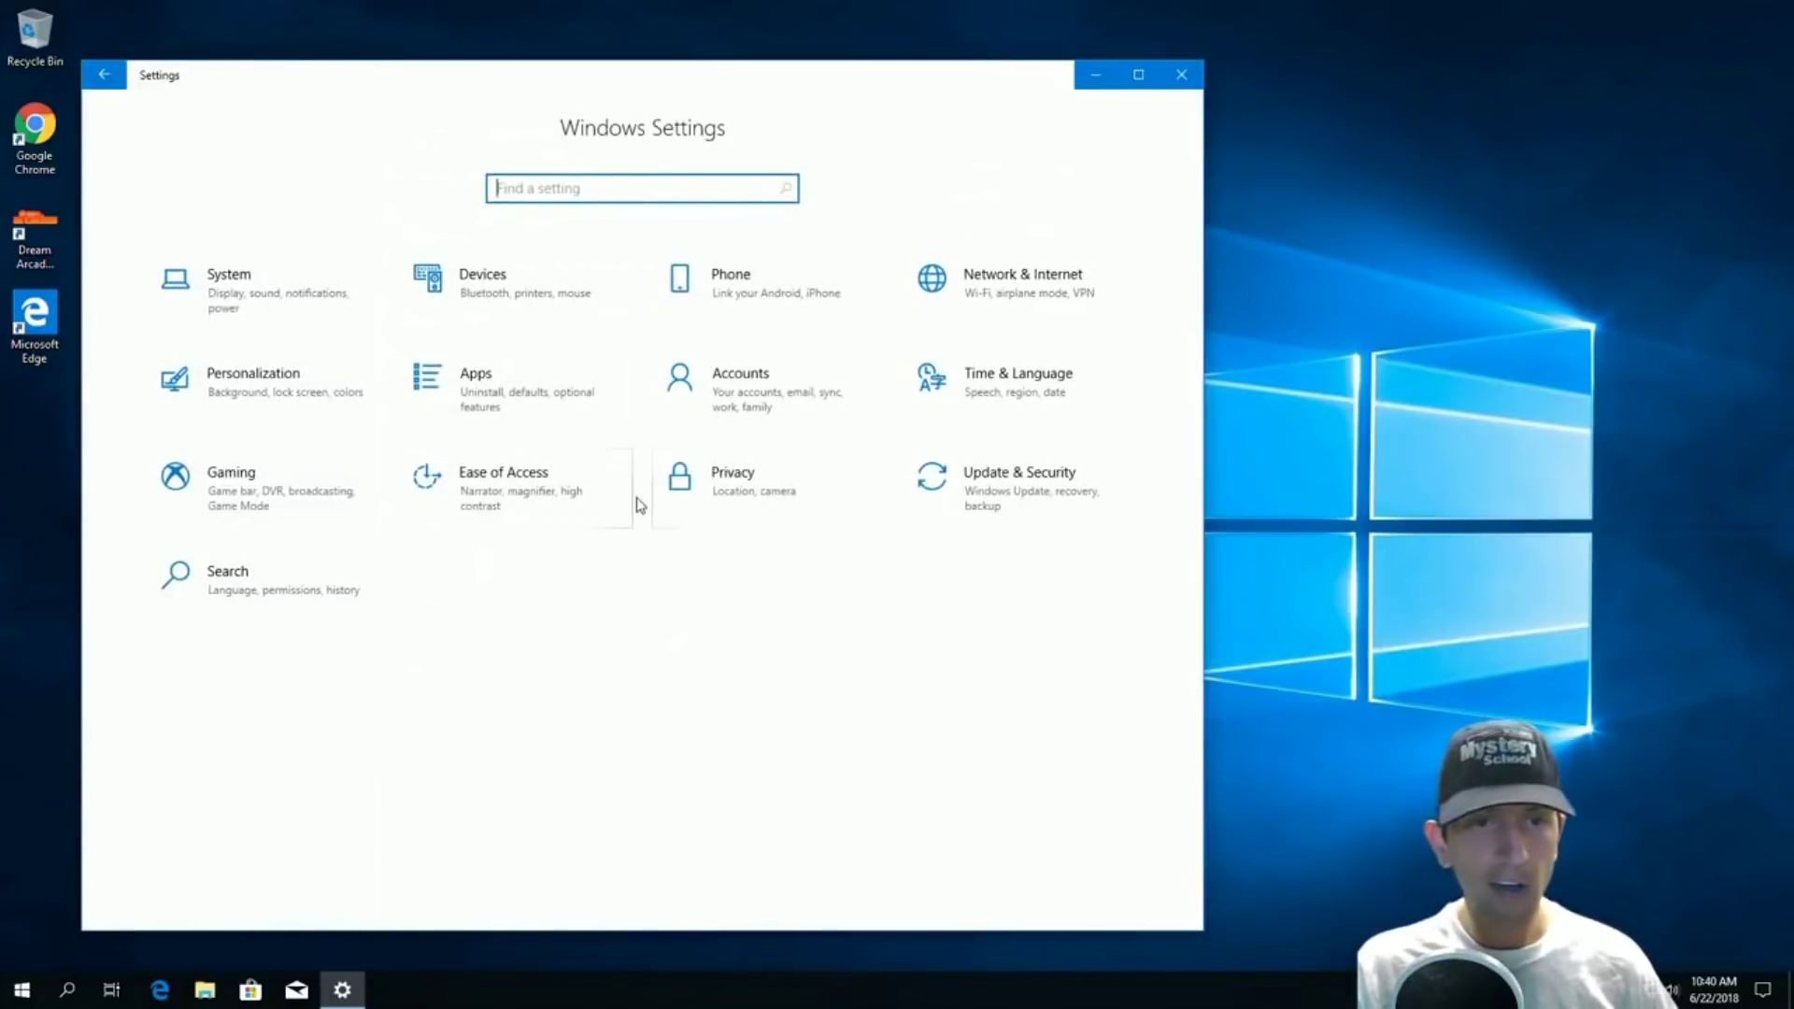
left_click(521, 393)
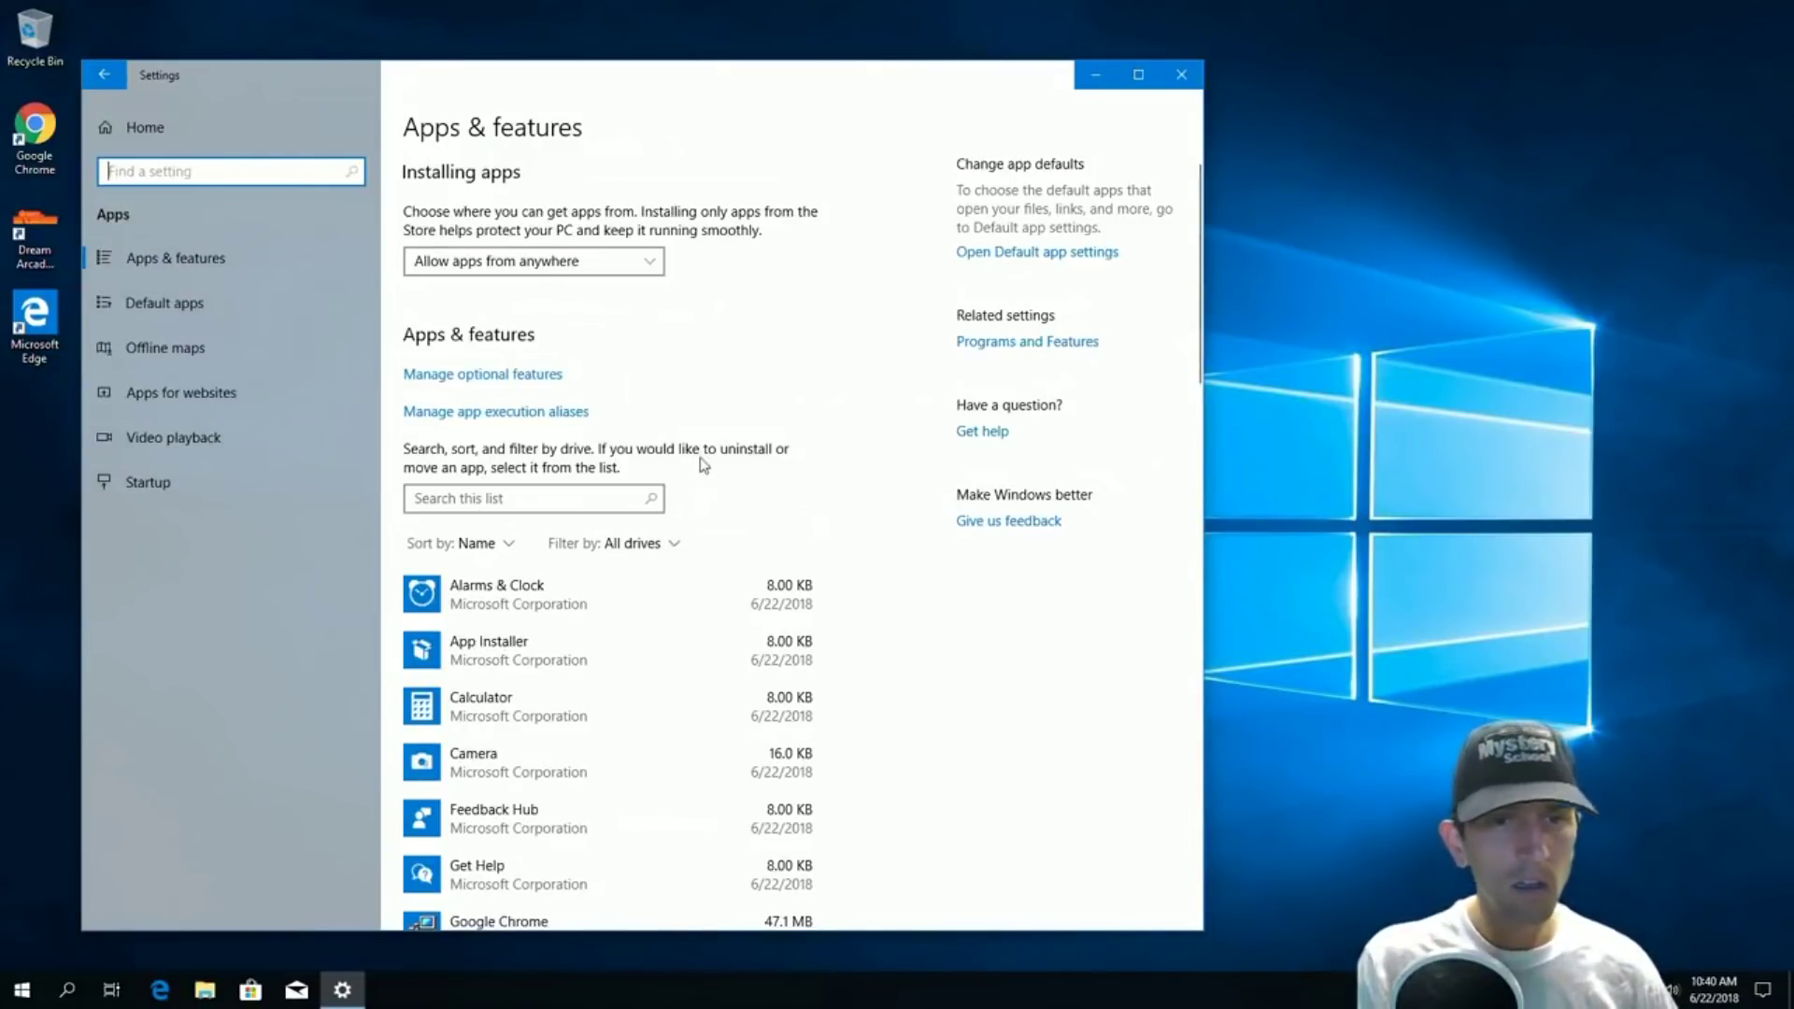
scroll(701, 461, "down", 15)
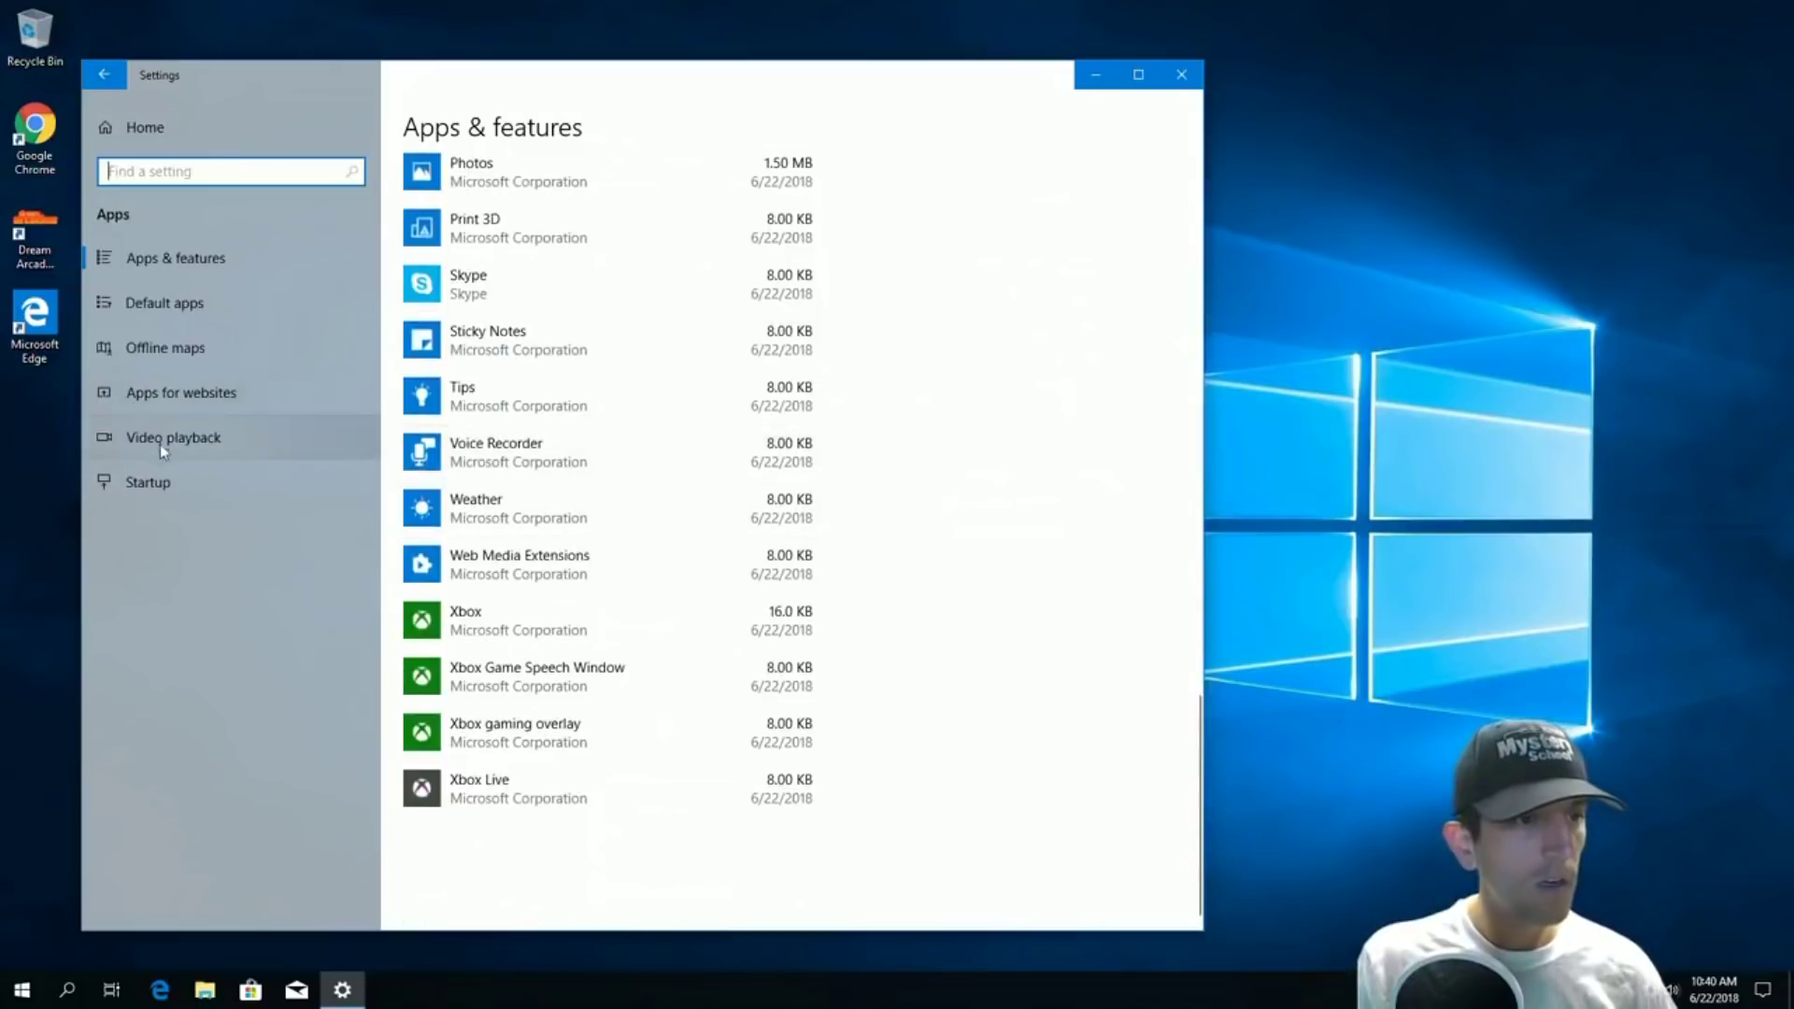
left_click(204, 261)
left_click(192, 313)
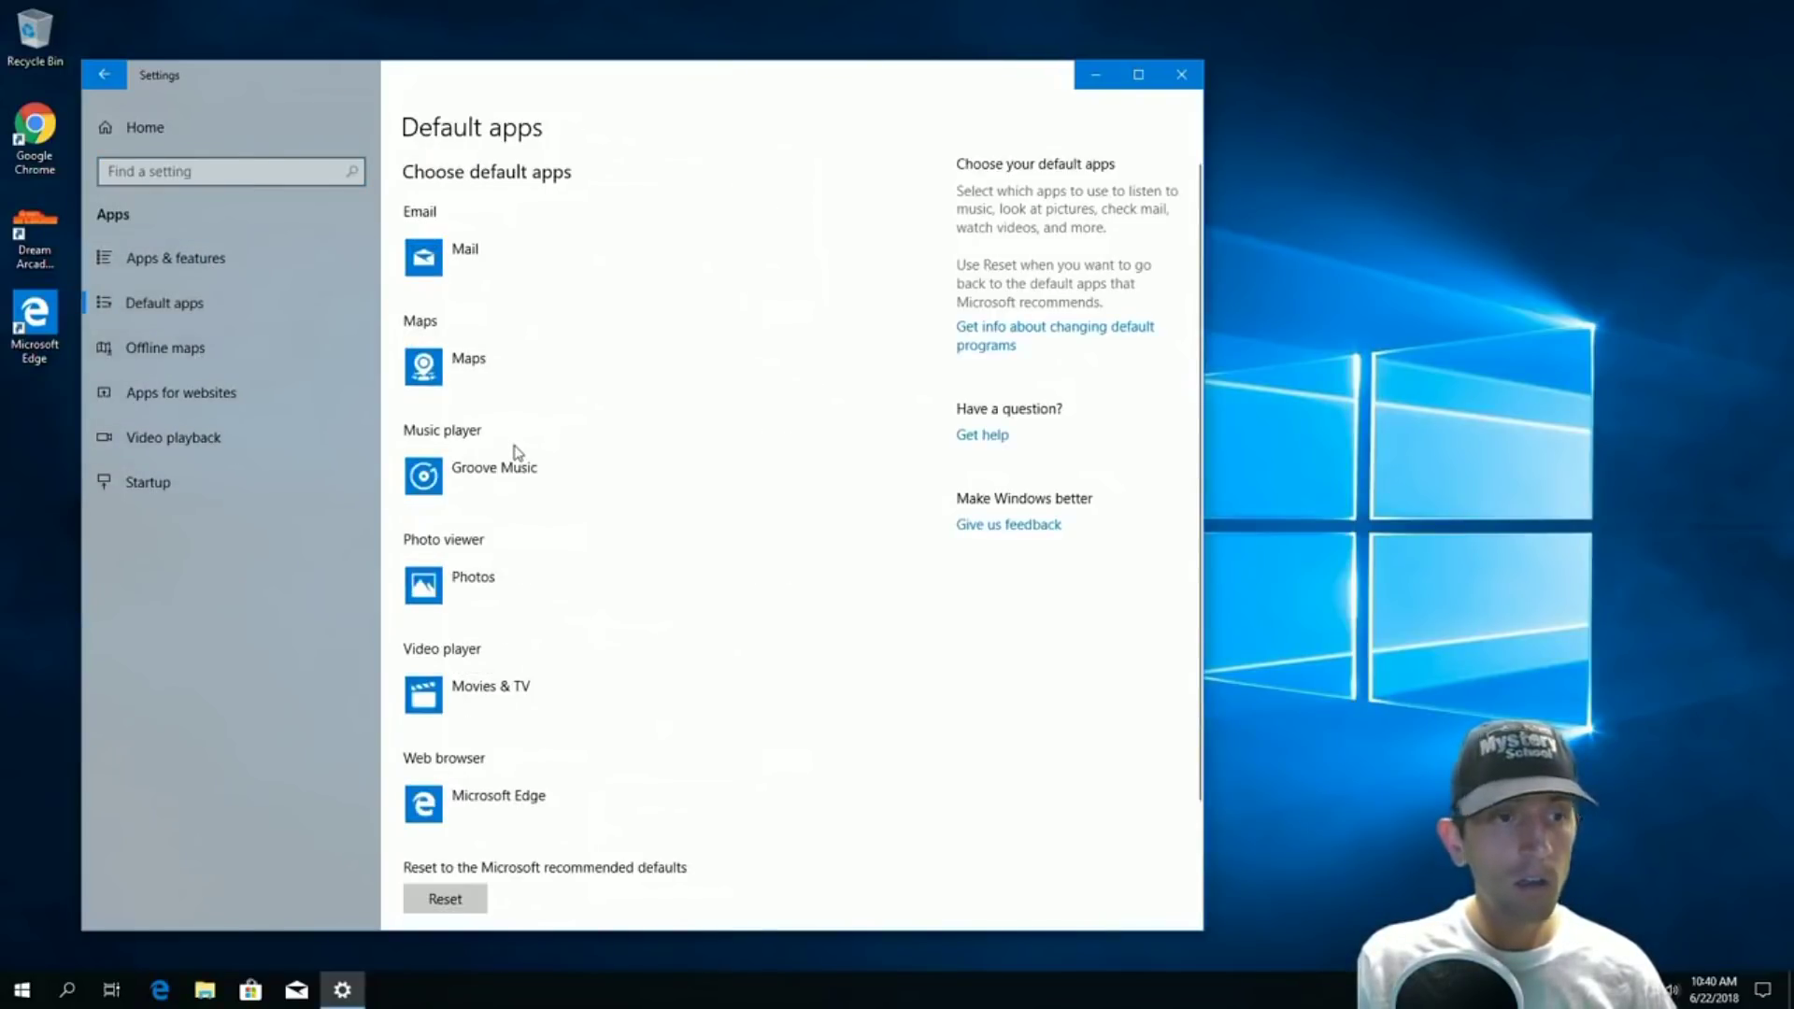
Step: Search Windows for the Windows Update settings and open them
left_click(90, 991)
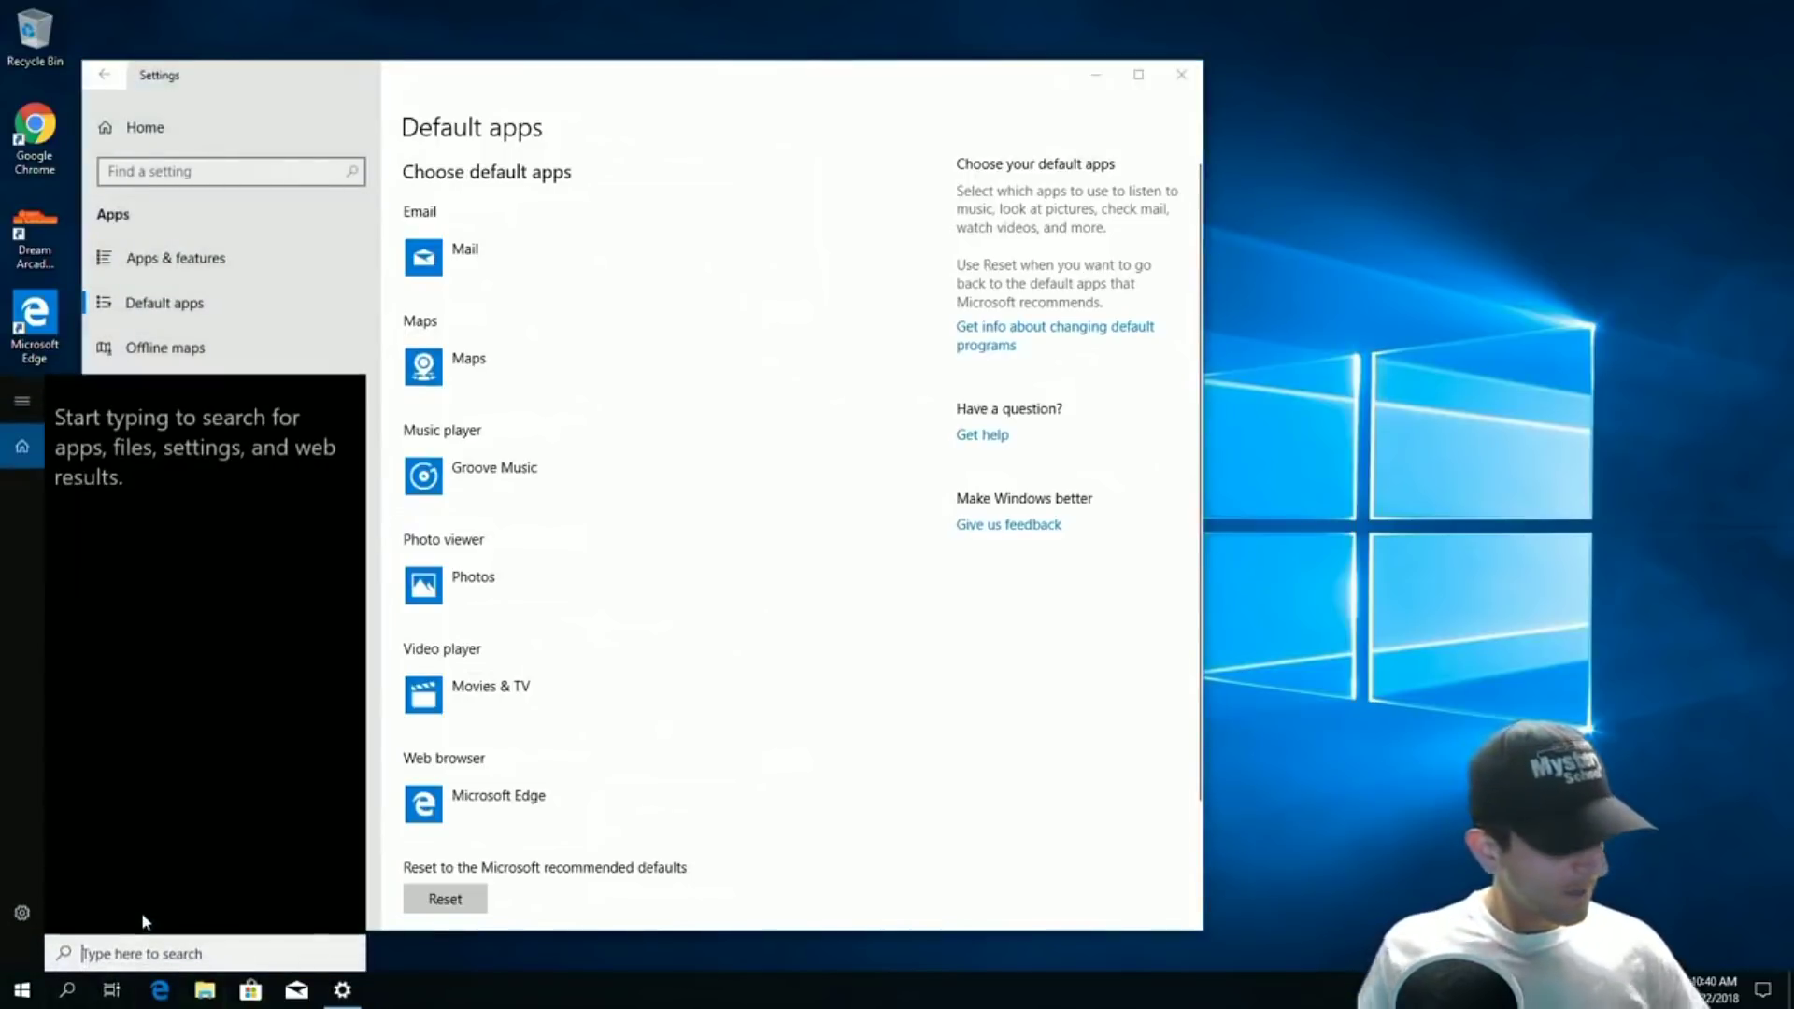
type("windows")
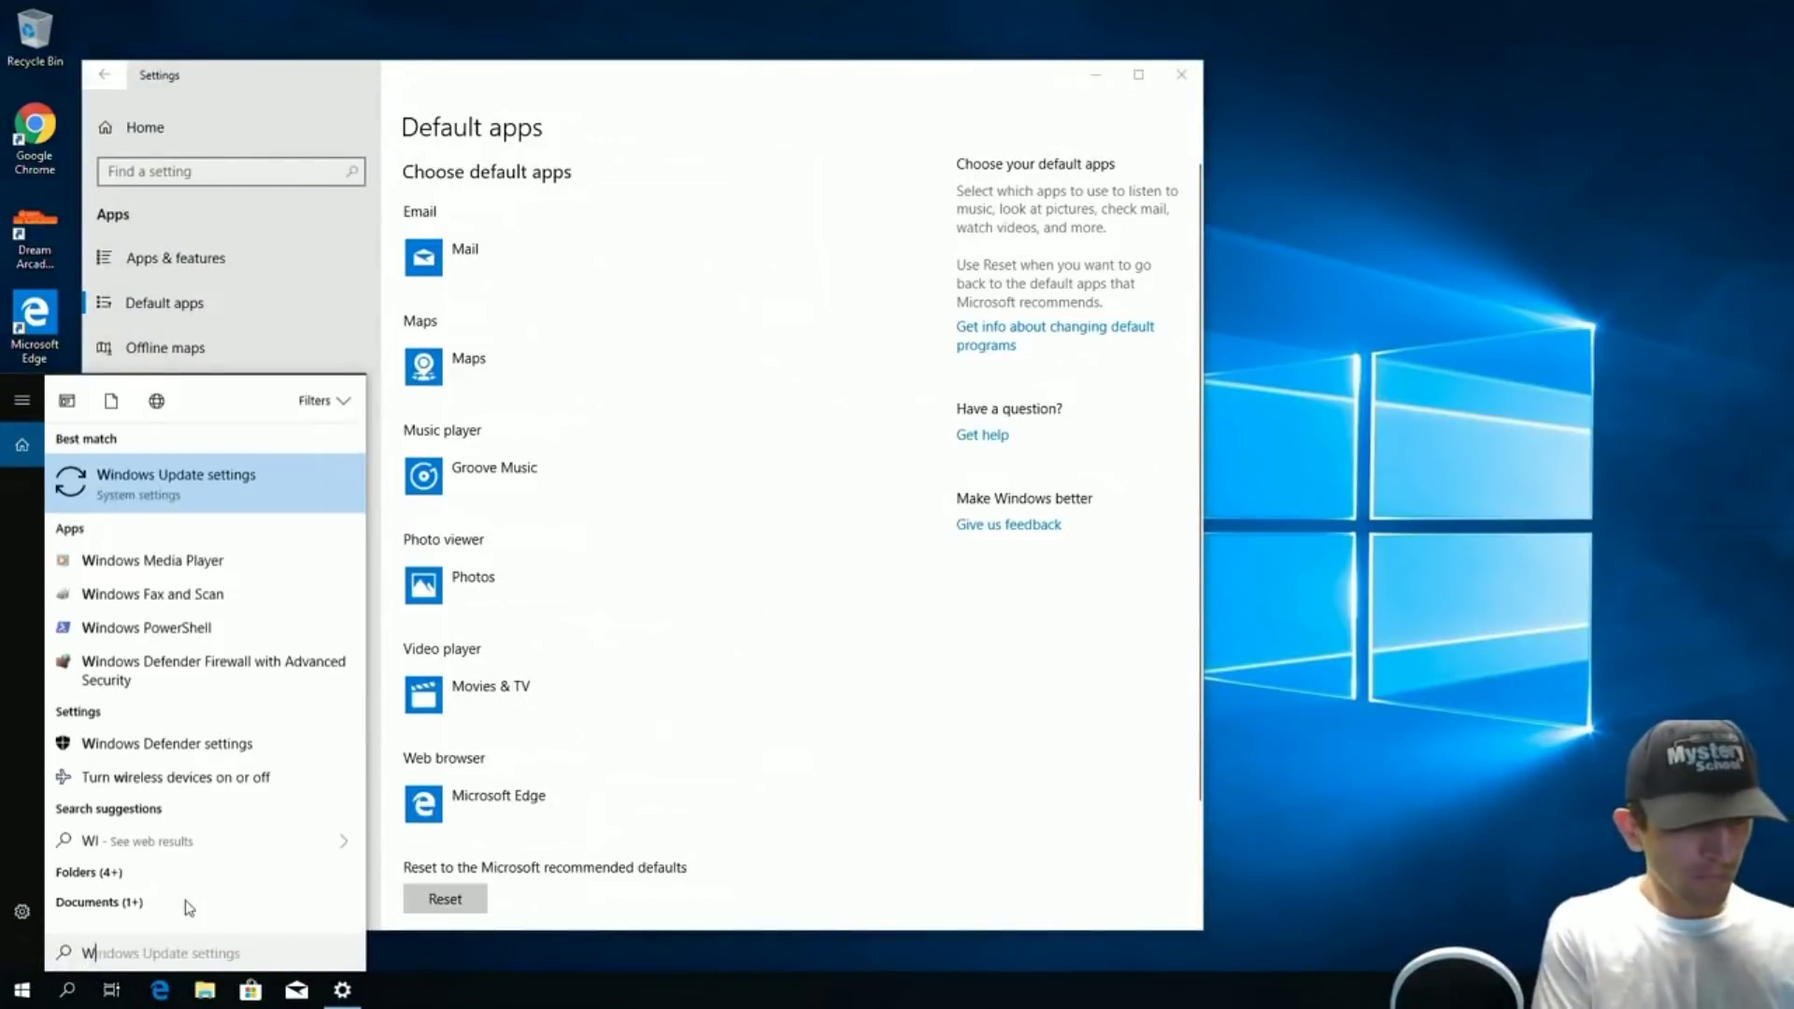
key("Return")
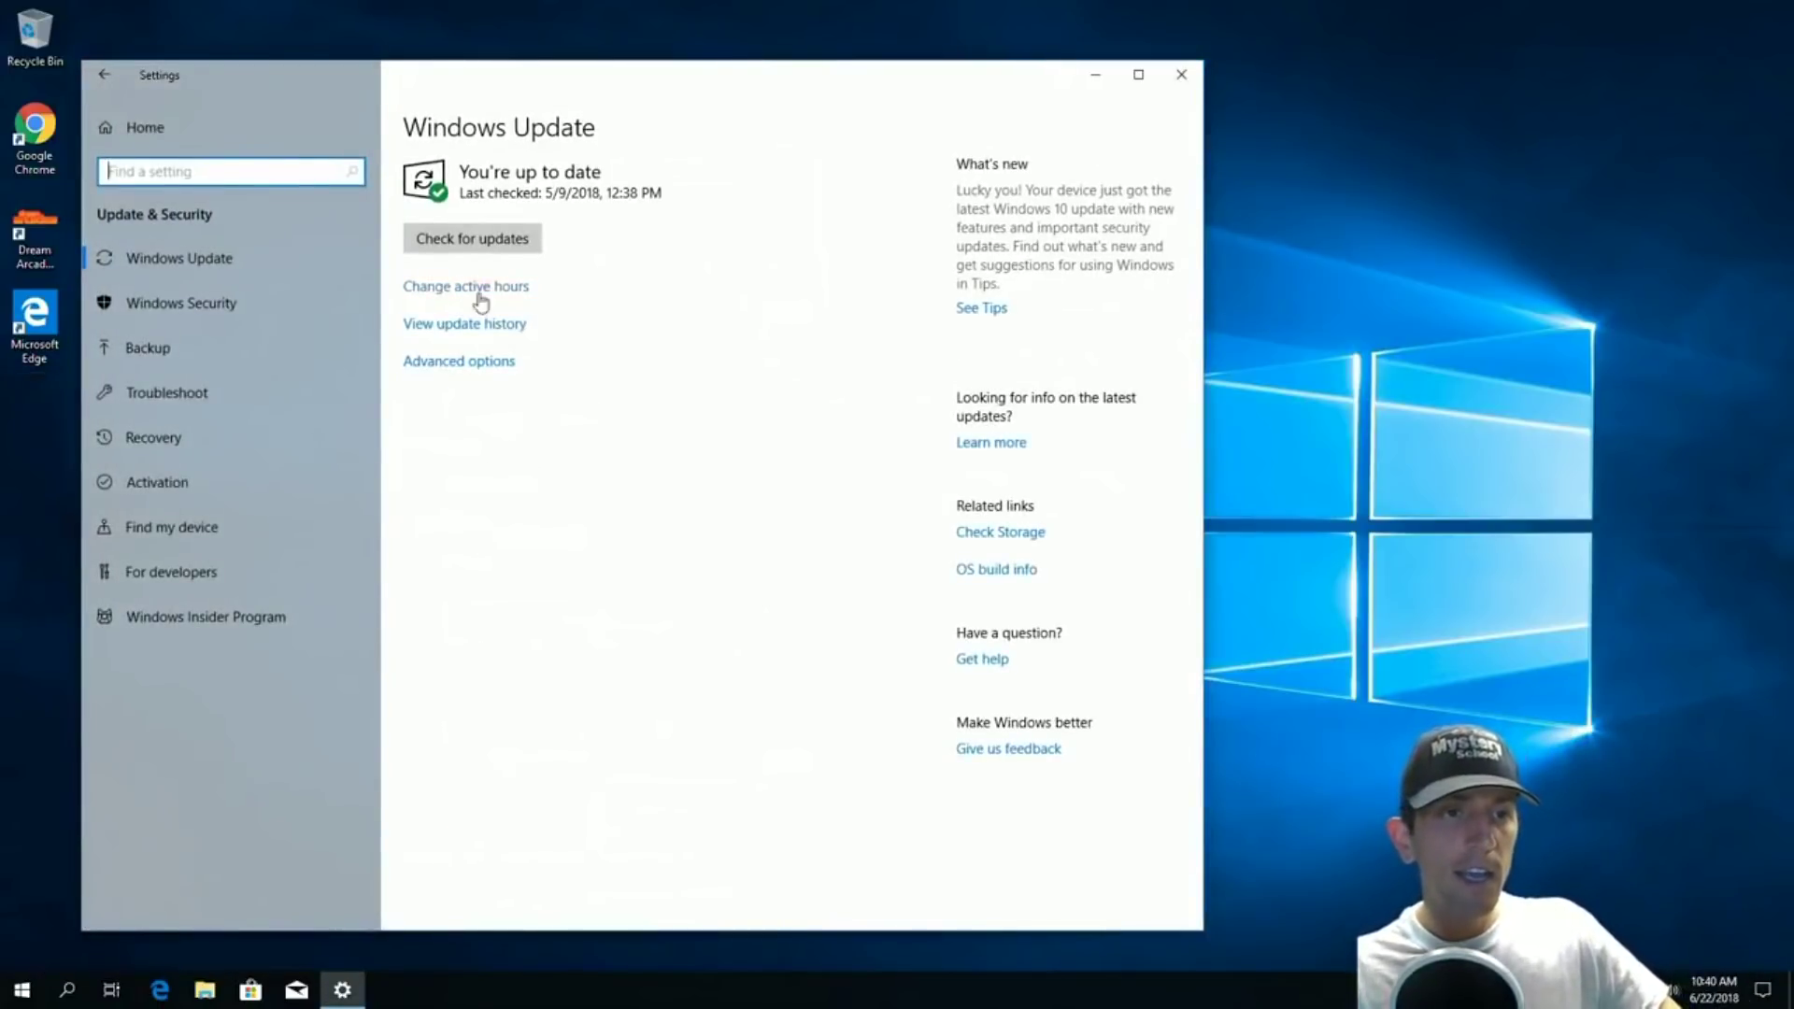
Step: From the advanced update options, open the privacy settings and turn off language-list access, app launch tracking and suggested content
left_click(476, 368)
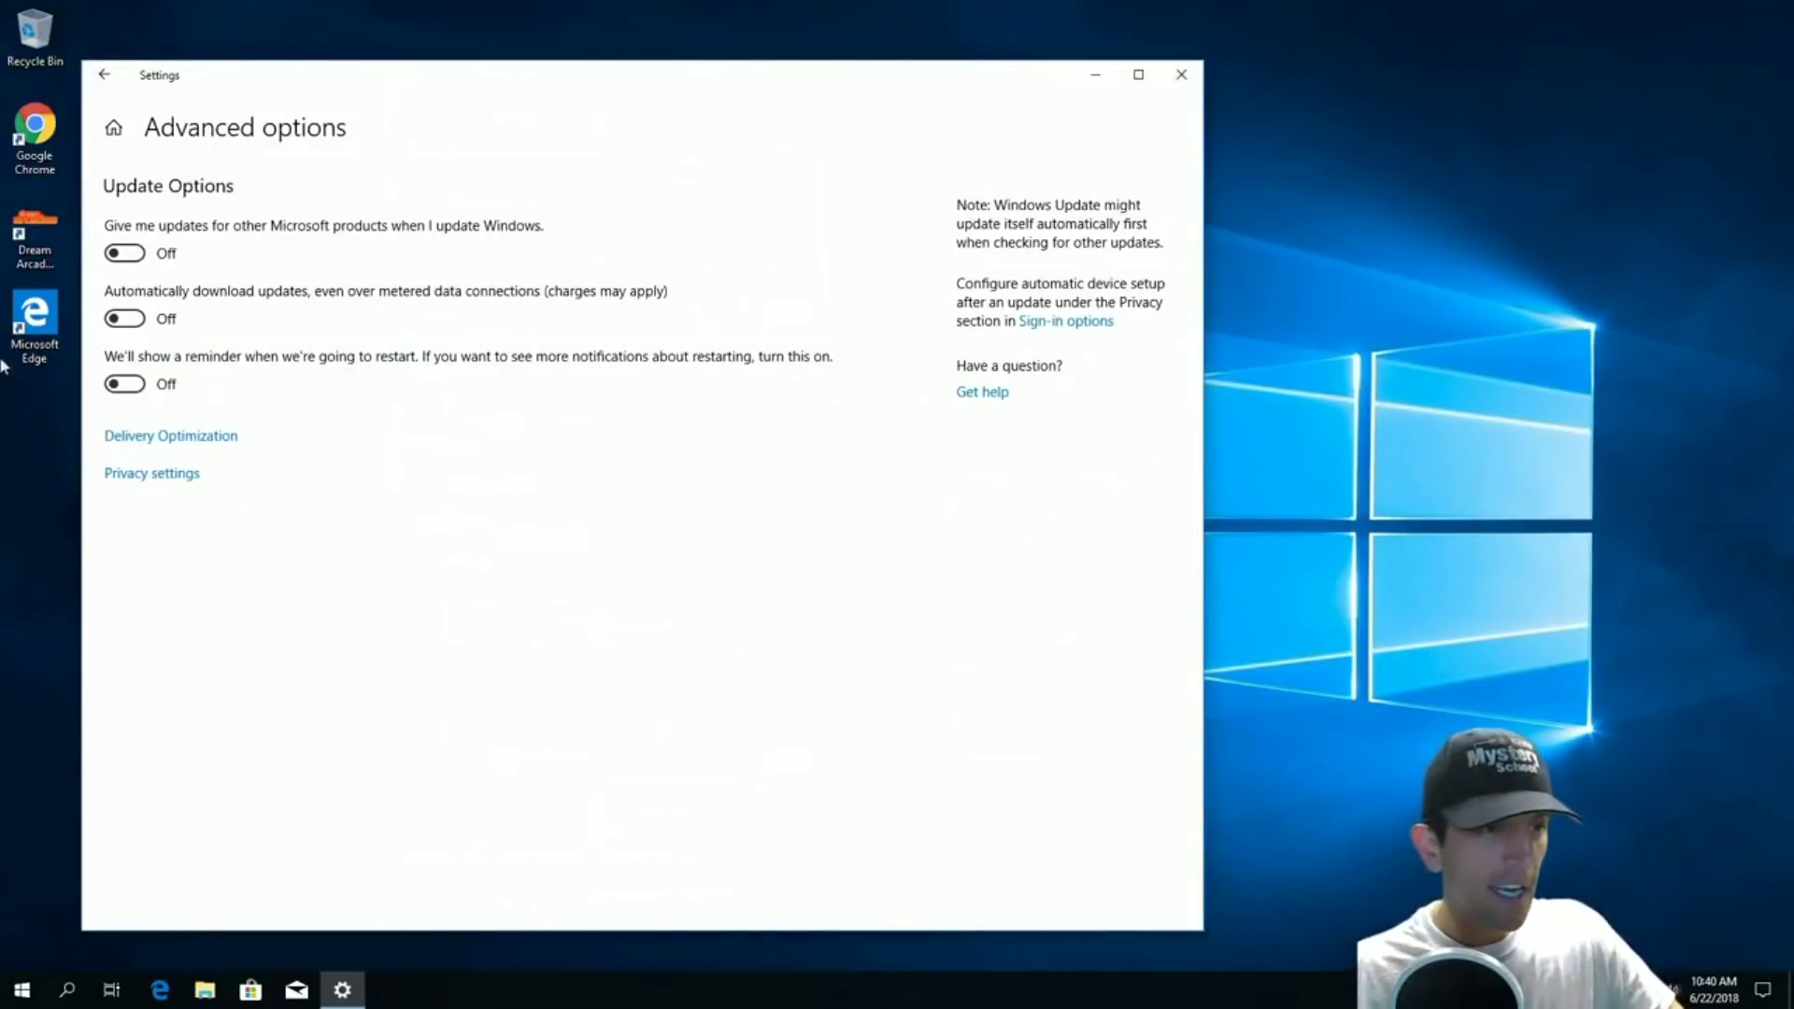
left_click(151, 473)
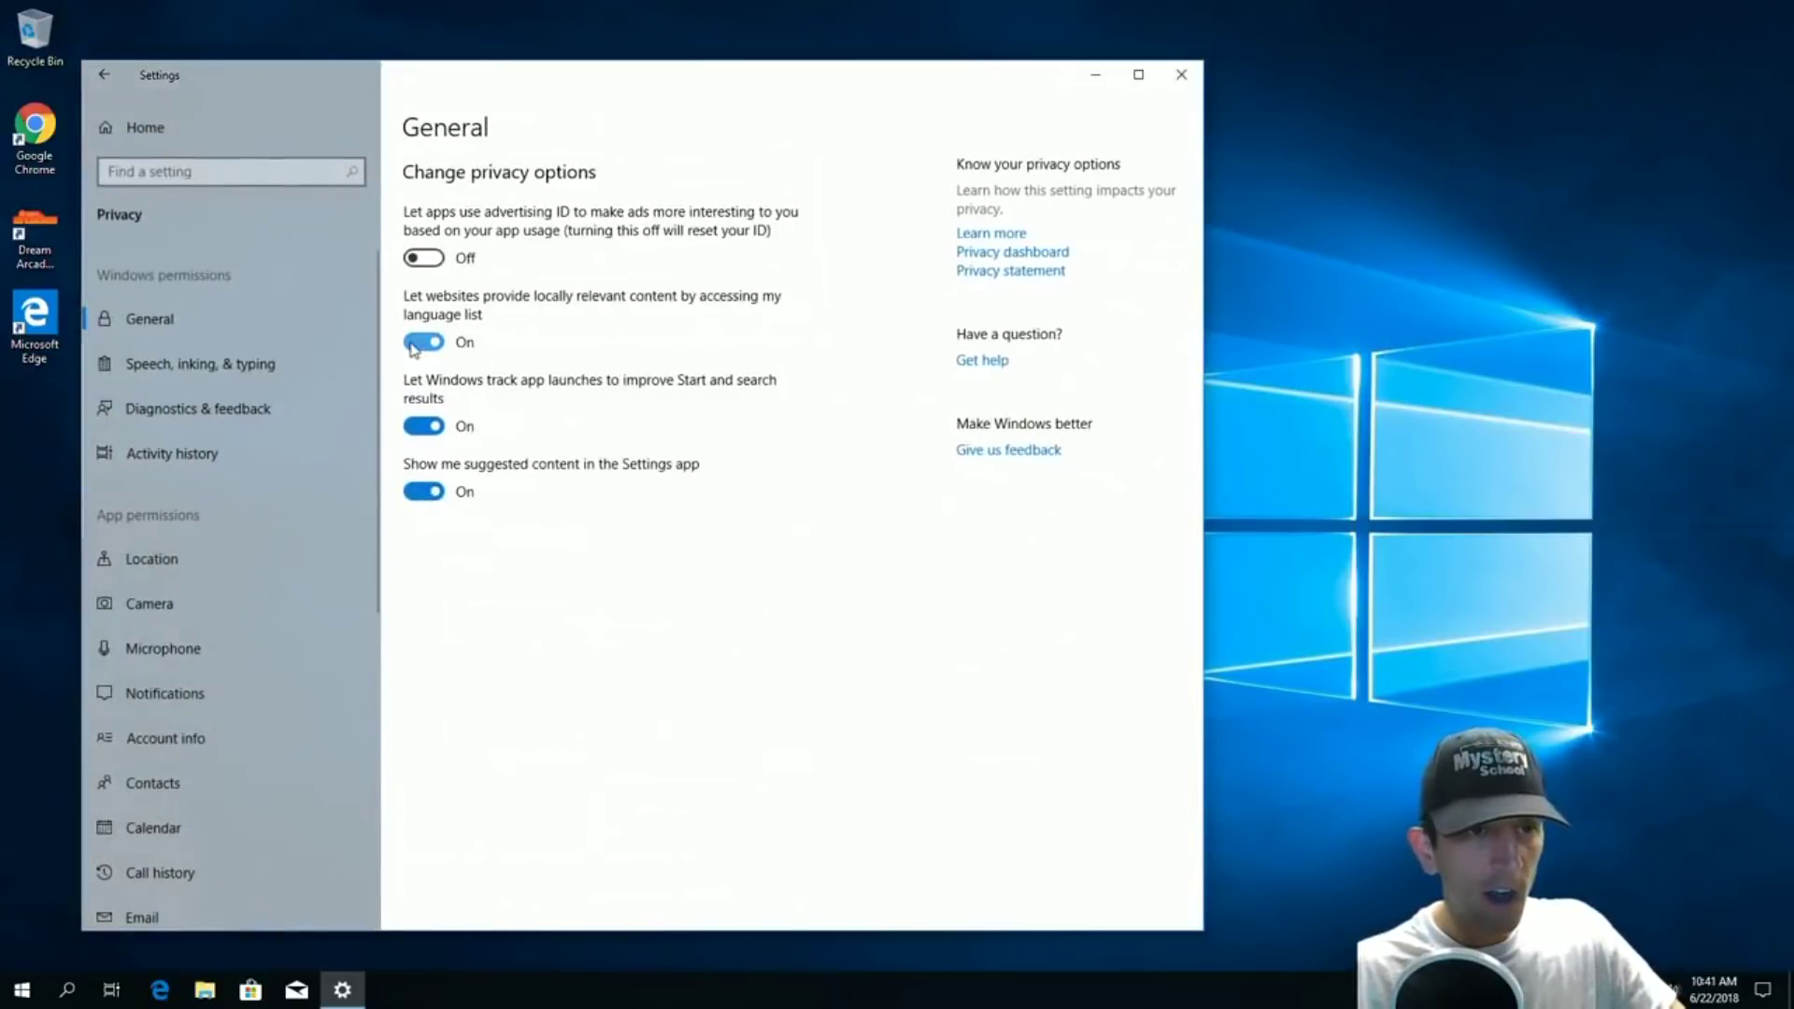
left_click(436, 426)
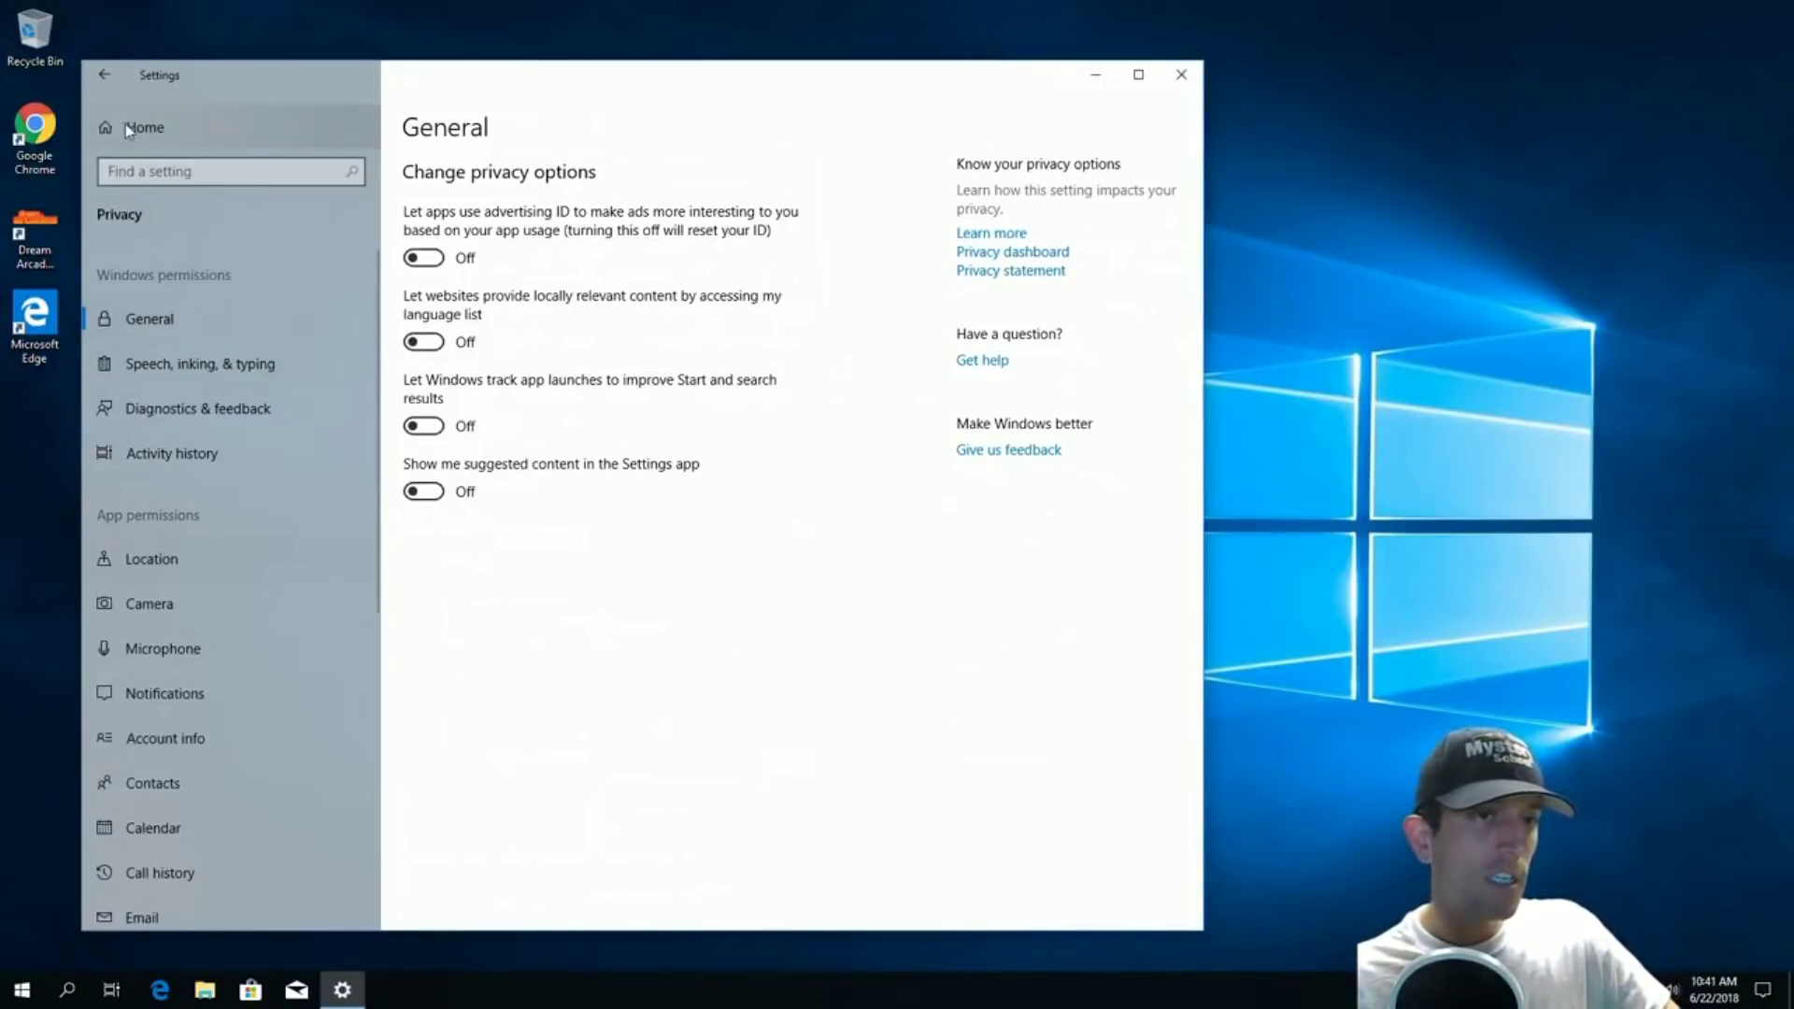
Step: Return to the Windows Update page and check for updates
left_click(106, 76)
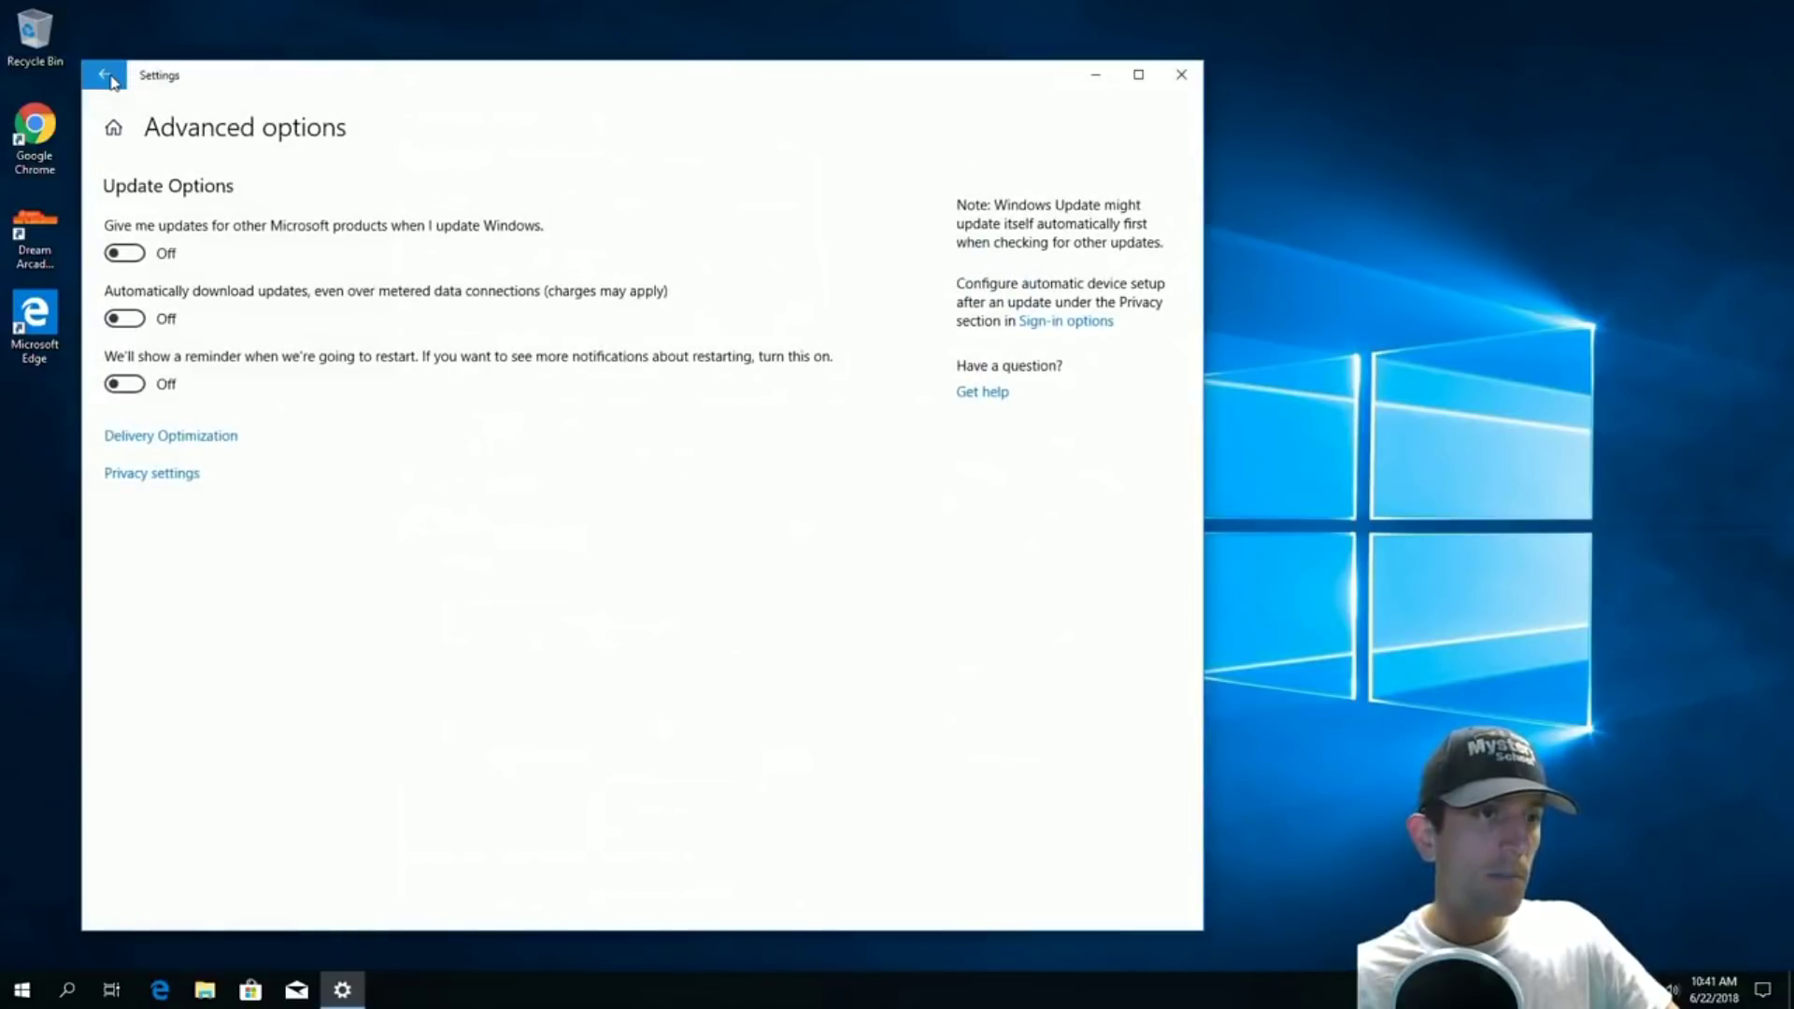
left_click(106, 75)
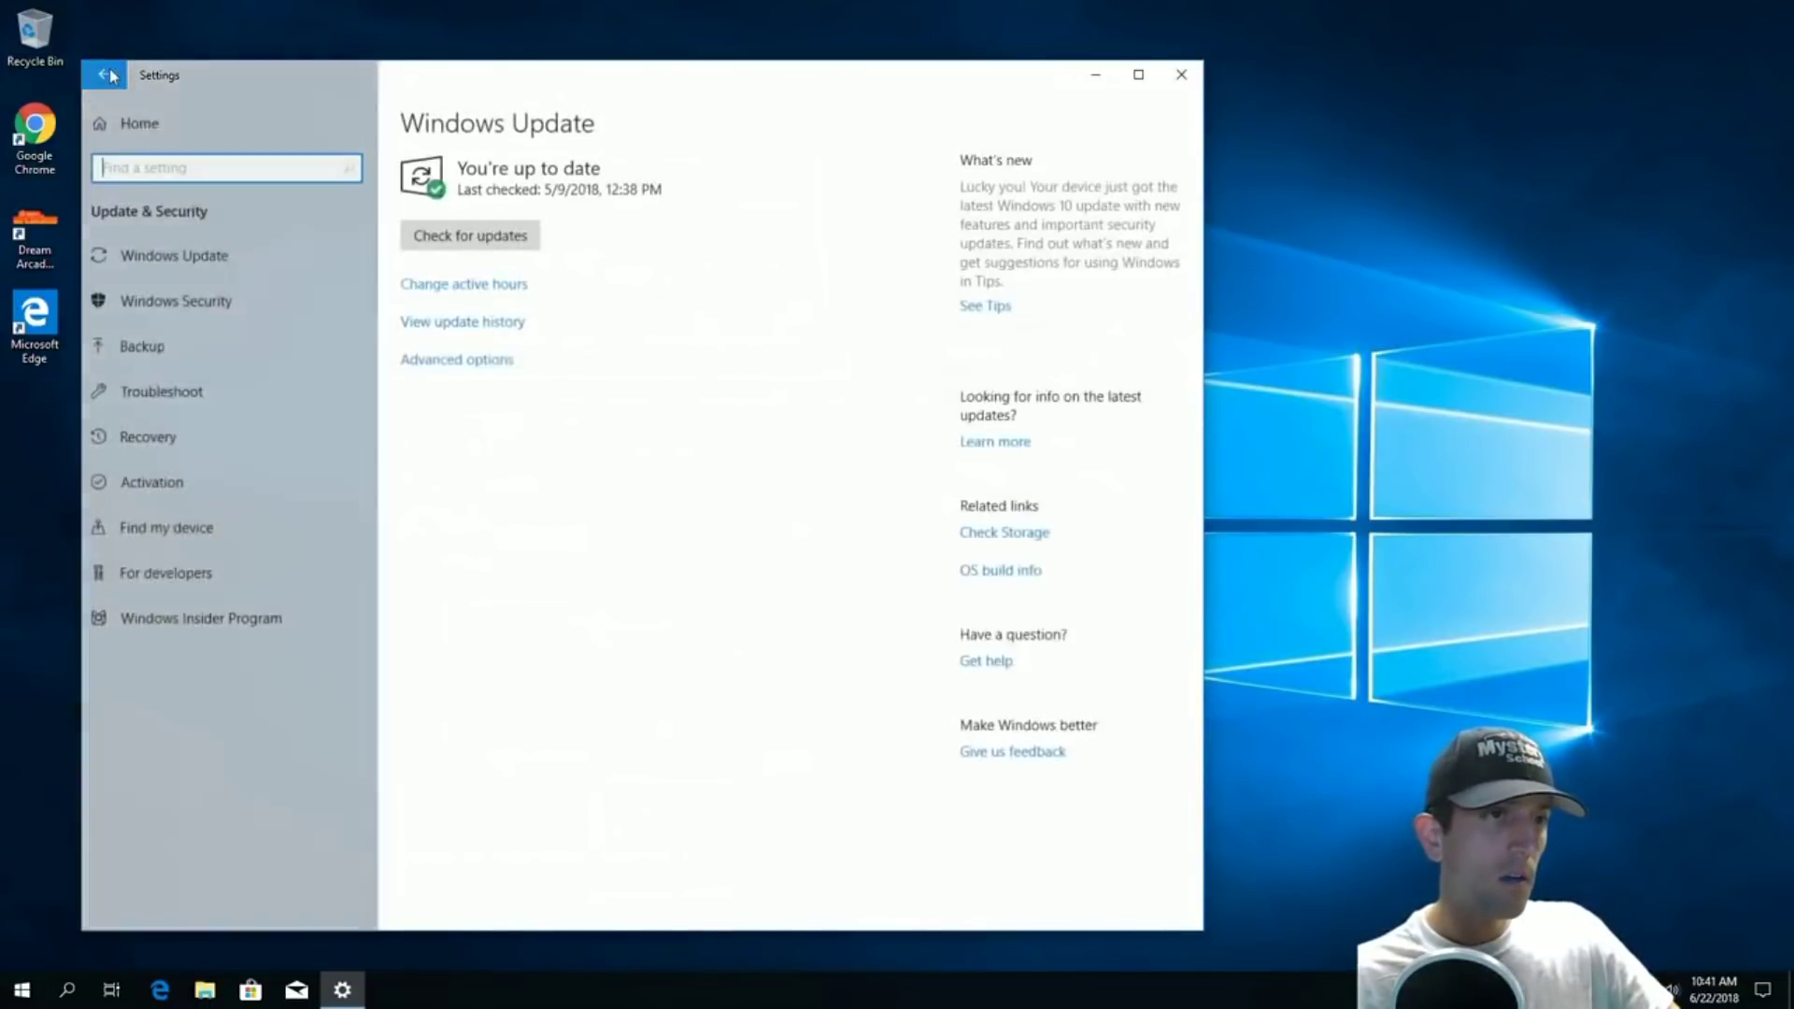
left_click(468, 241)
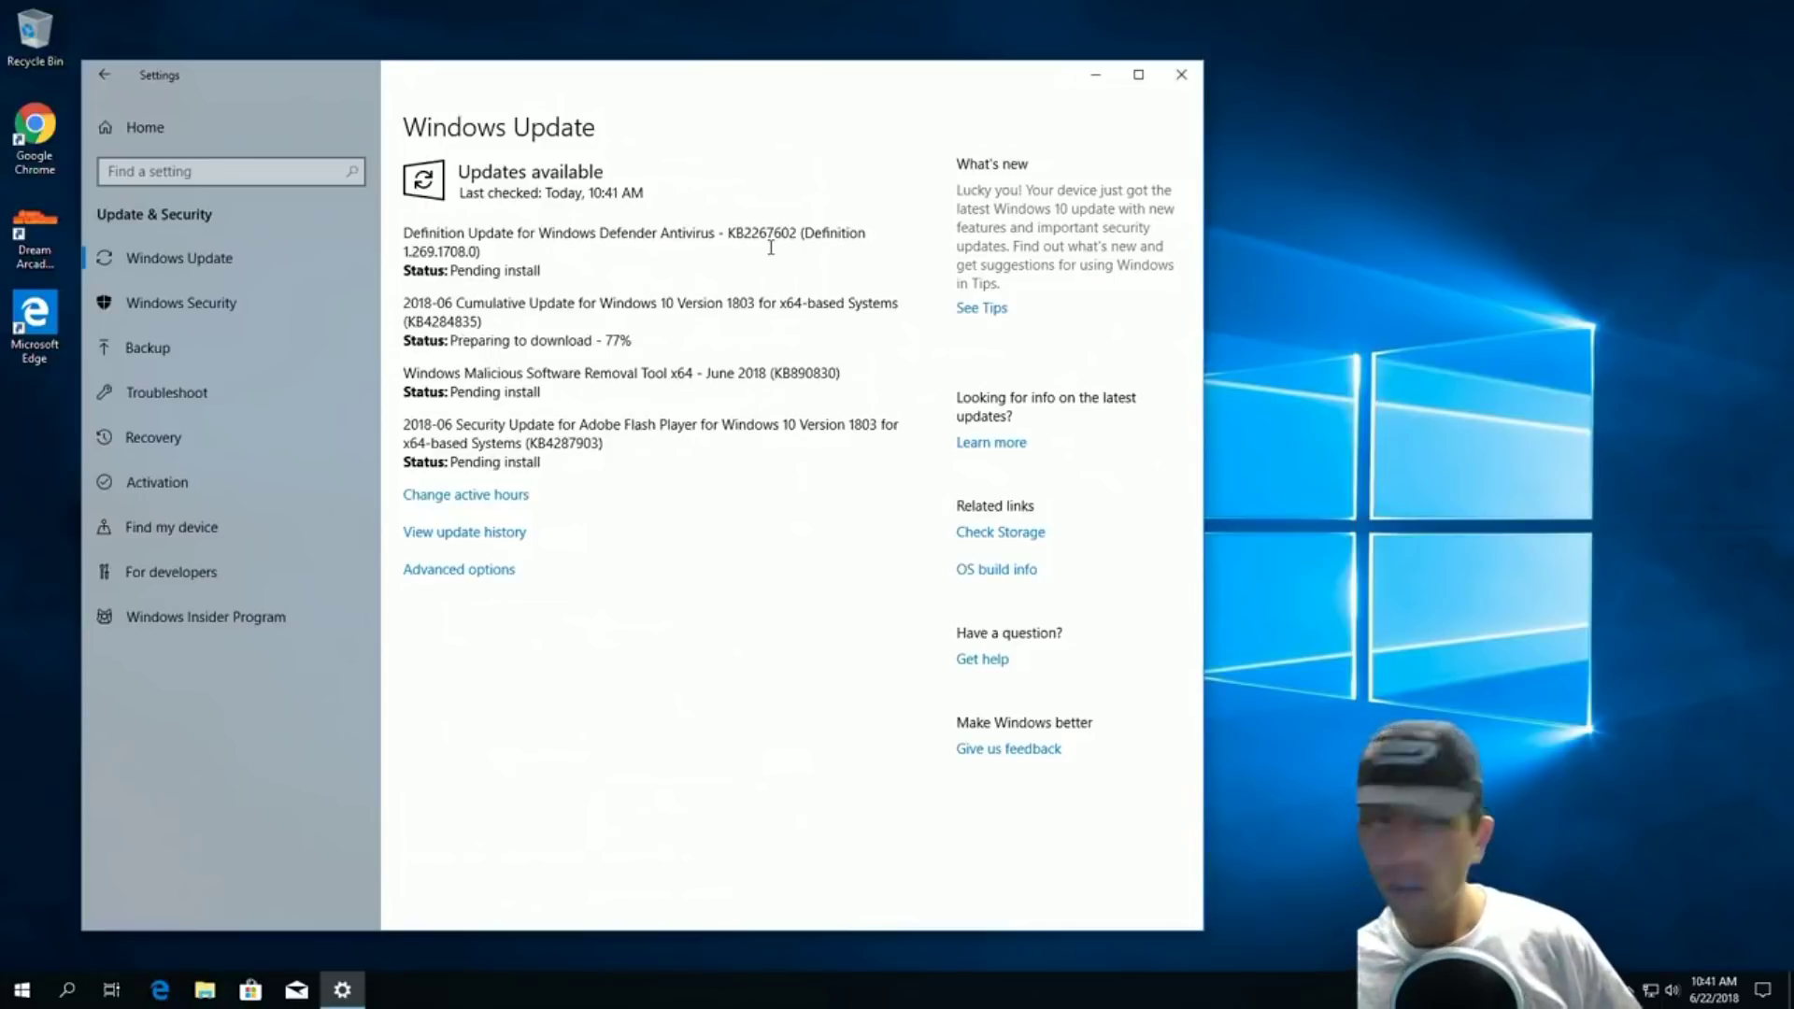
Step: Open the Gaming settings and review the Game Mode, TruePlay and Xbox Networking pages
left_click(194, 131)
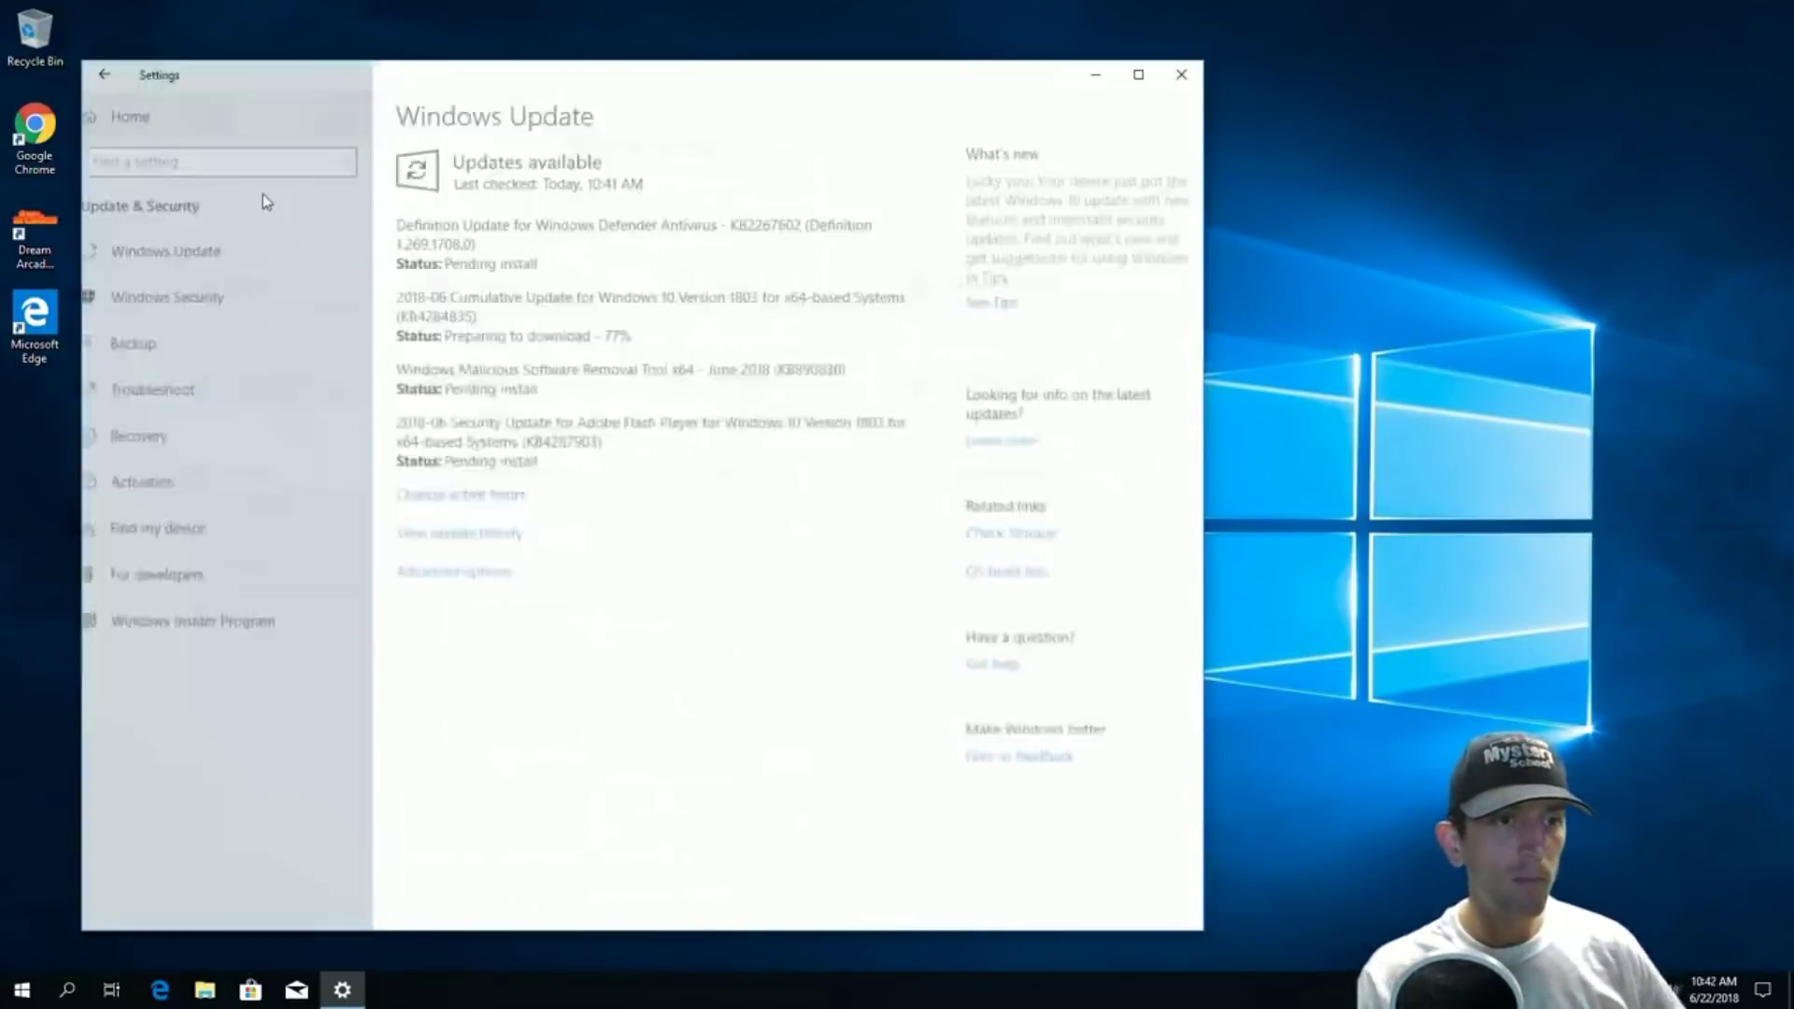
left_click(248, 506)
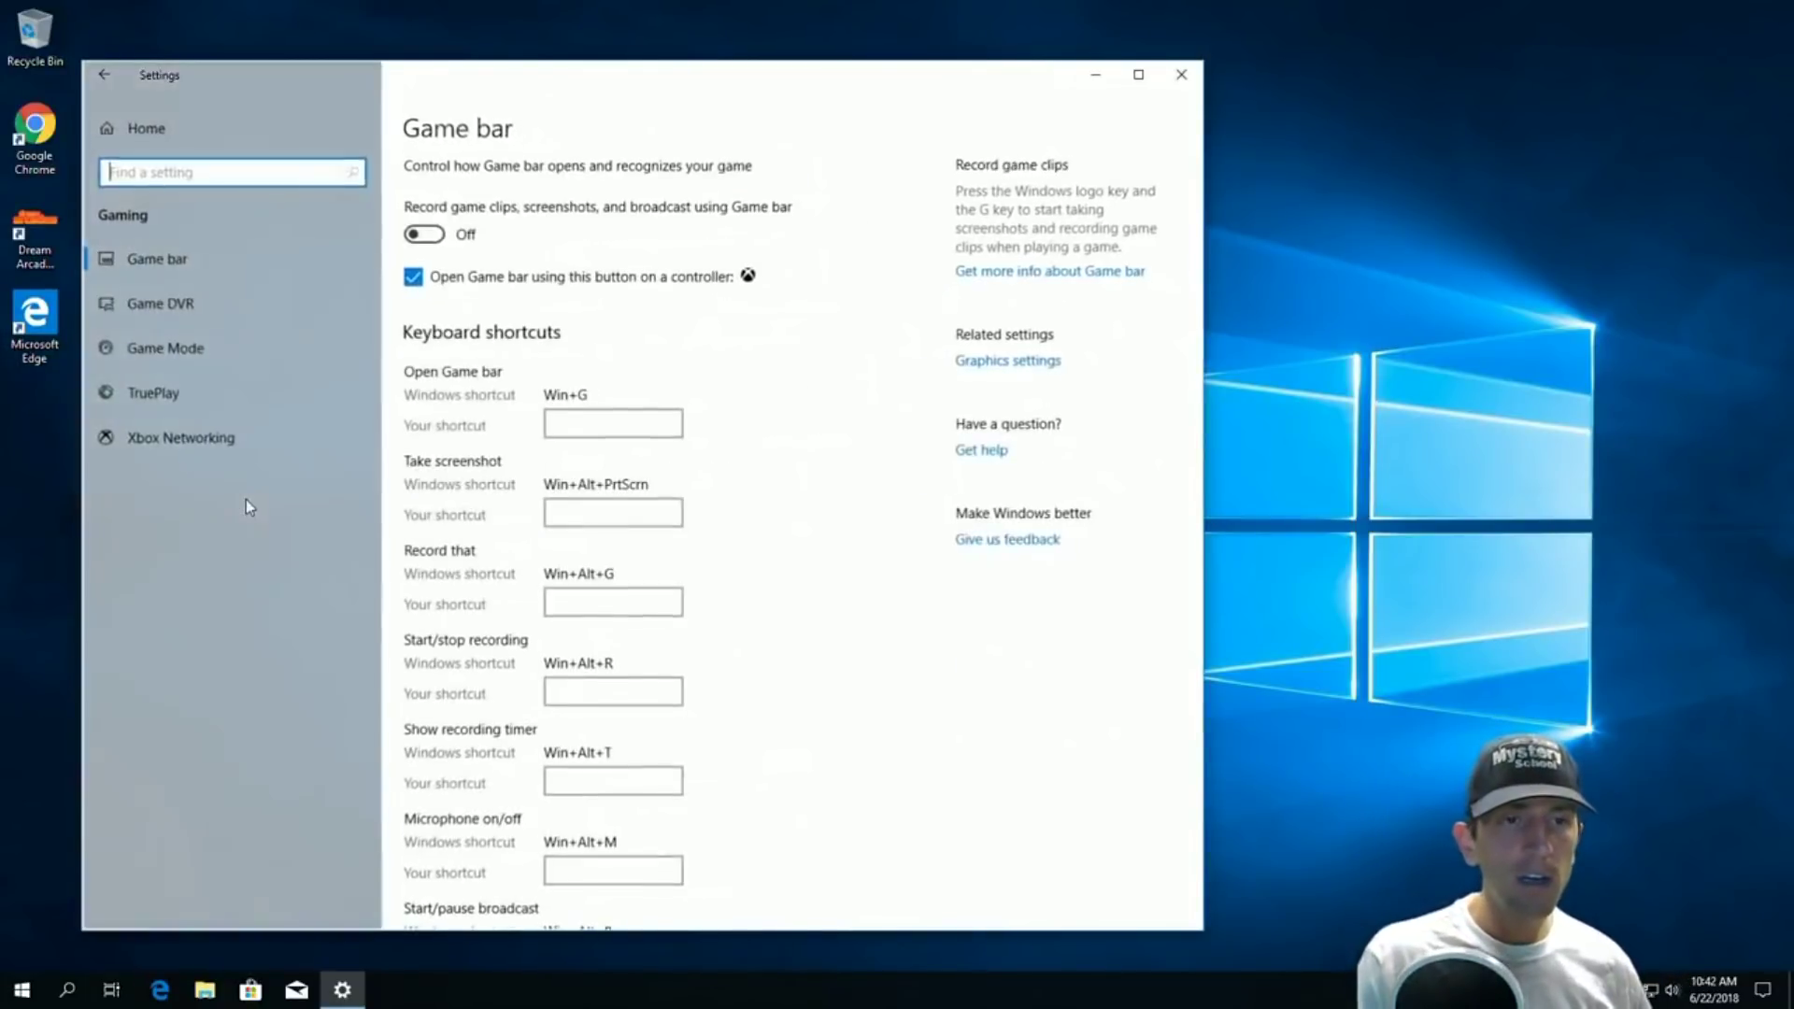
left_click(177, 347)
left_click(204, 398)
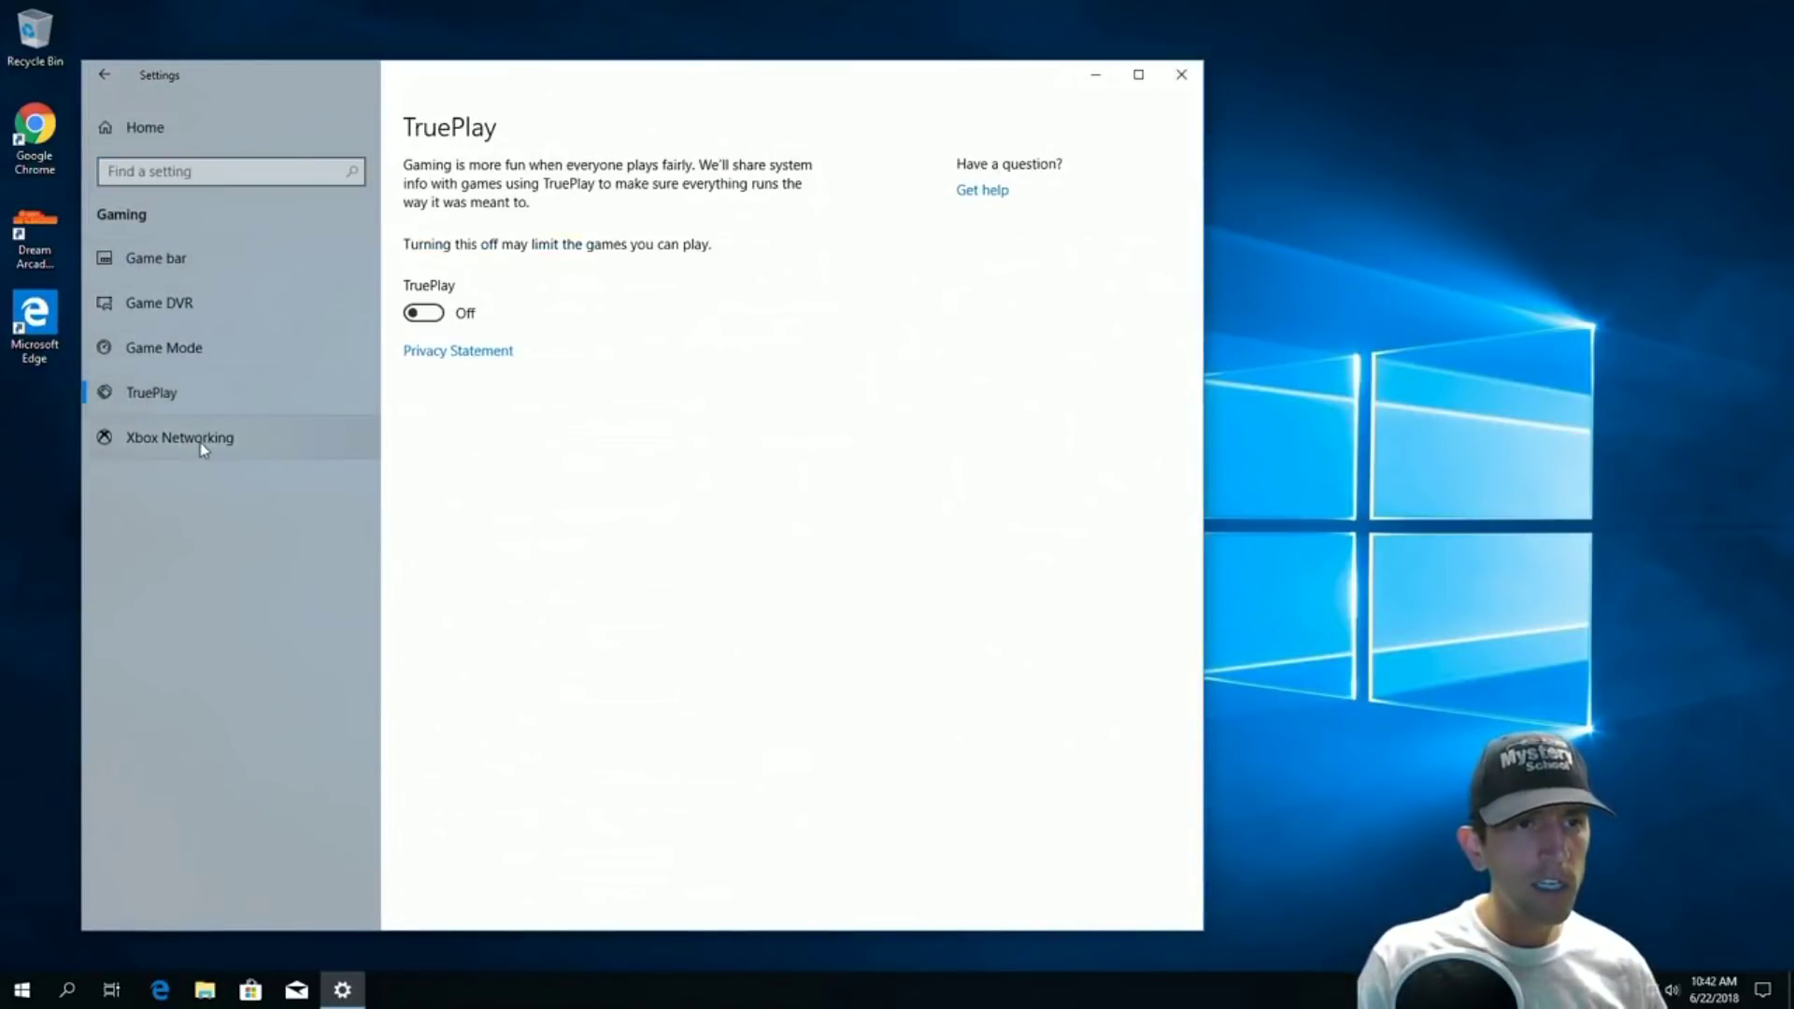
left_click(200, 442)
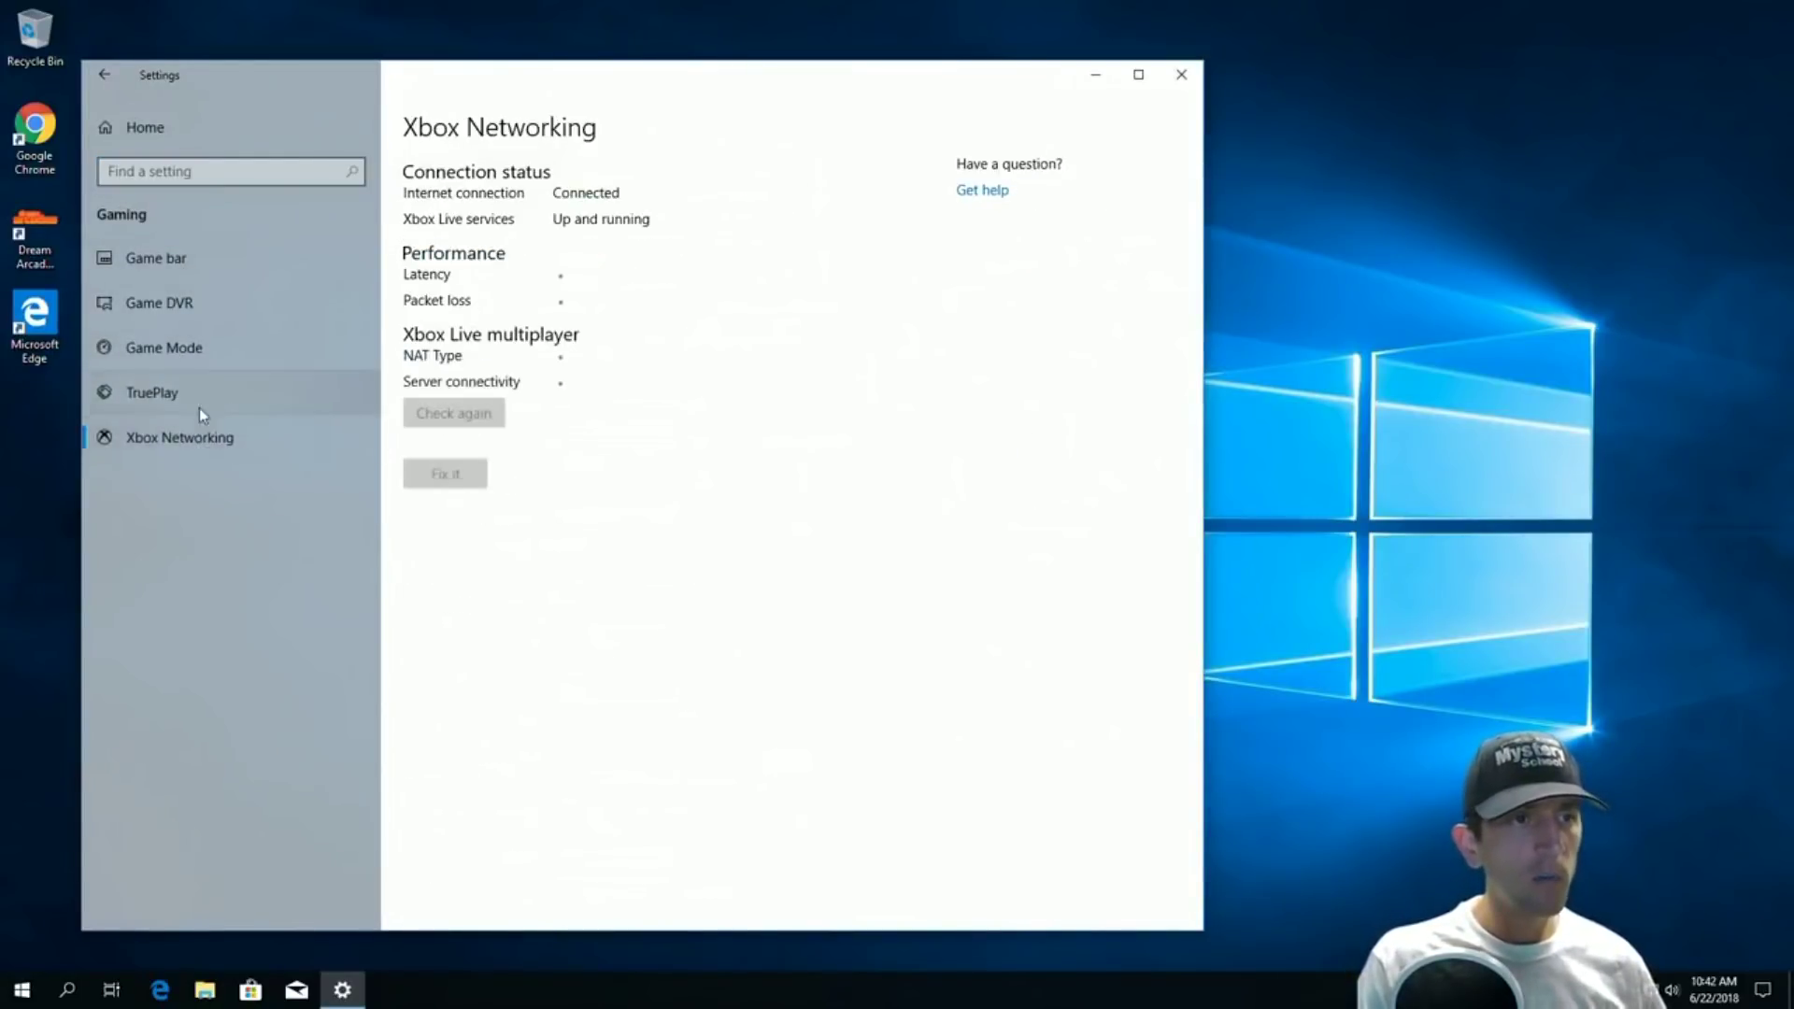
Step: Disable opening the Game bar with the controller's Xbox button and close Settings
left_click(193, 249)
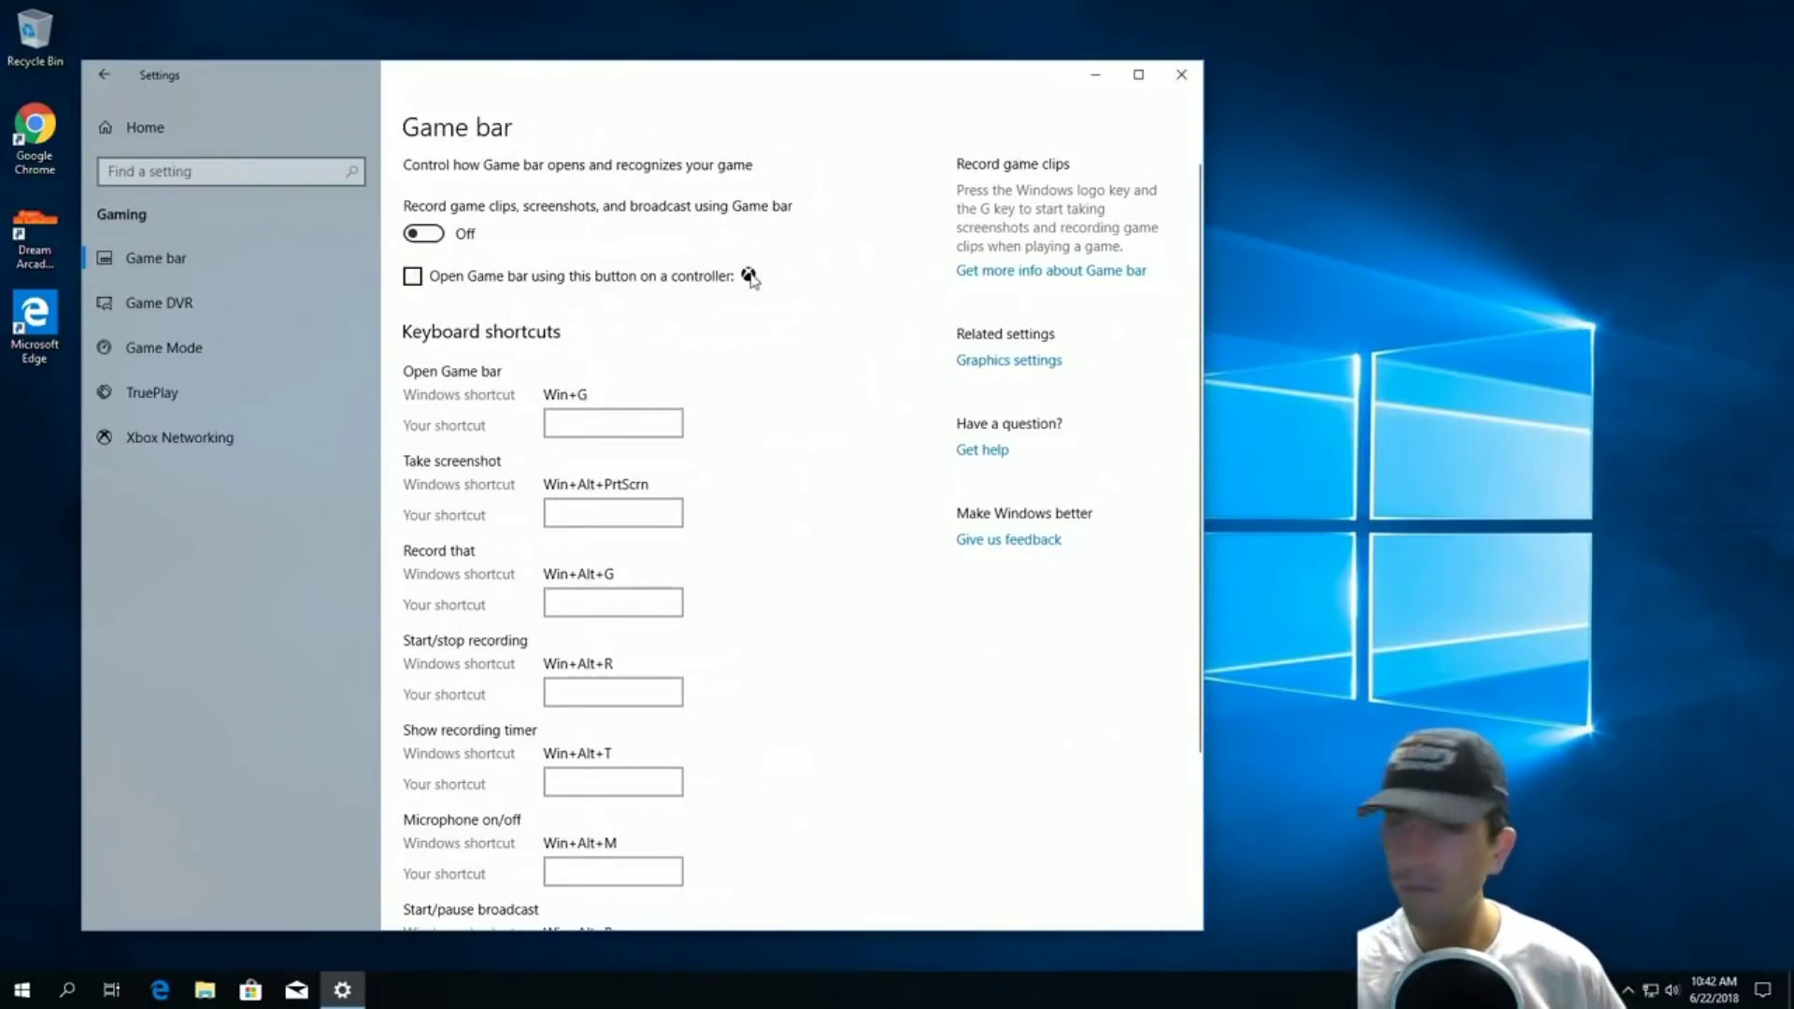
left_click(1181, 74)
left_click(55, 998)
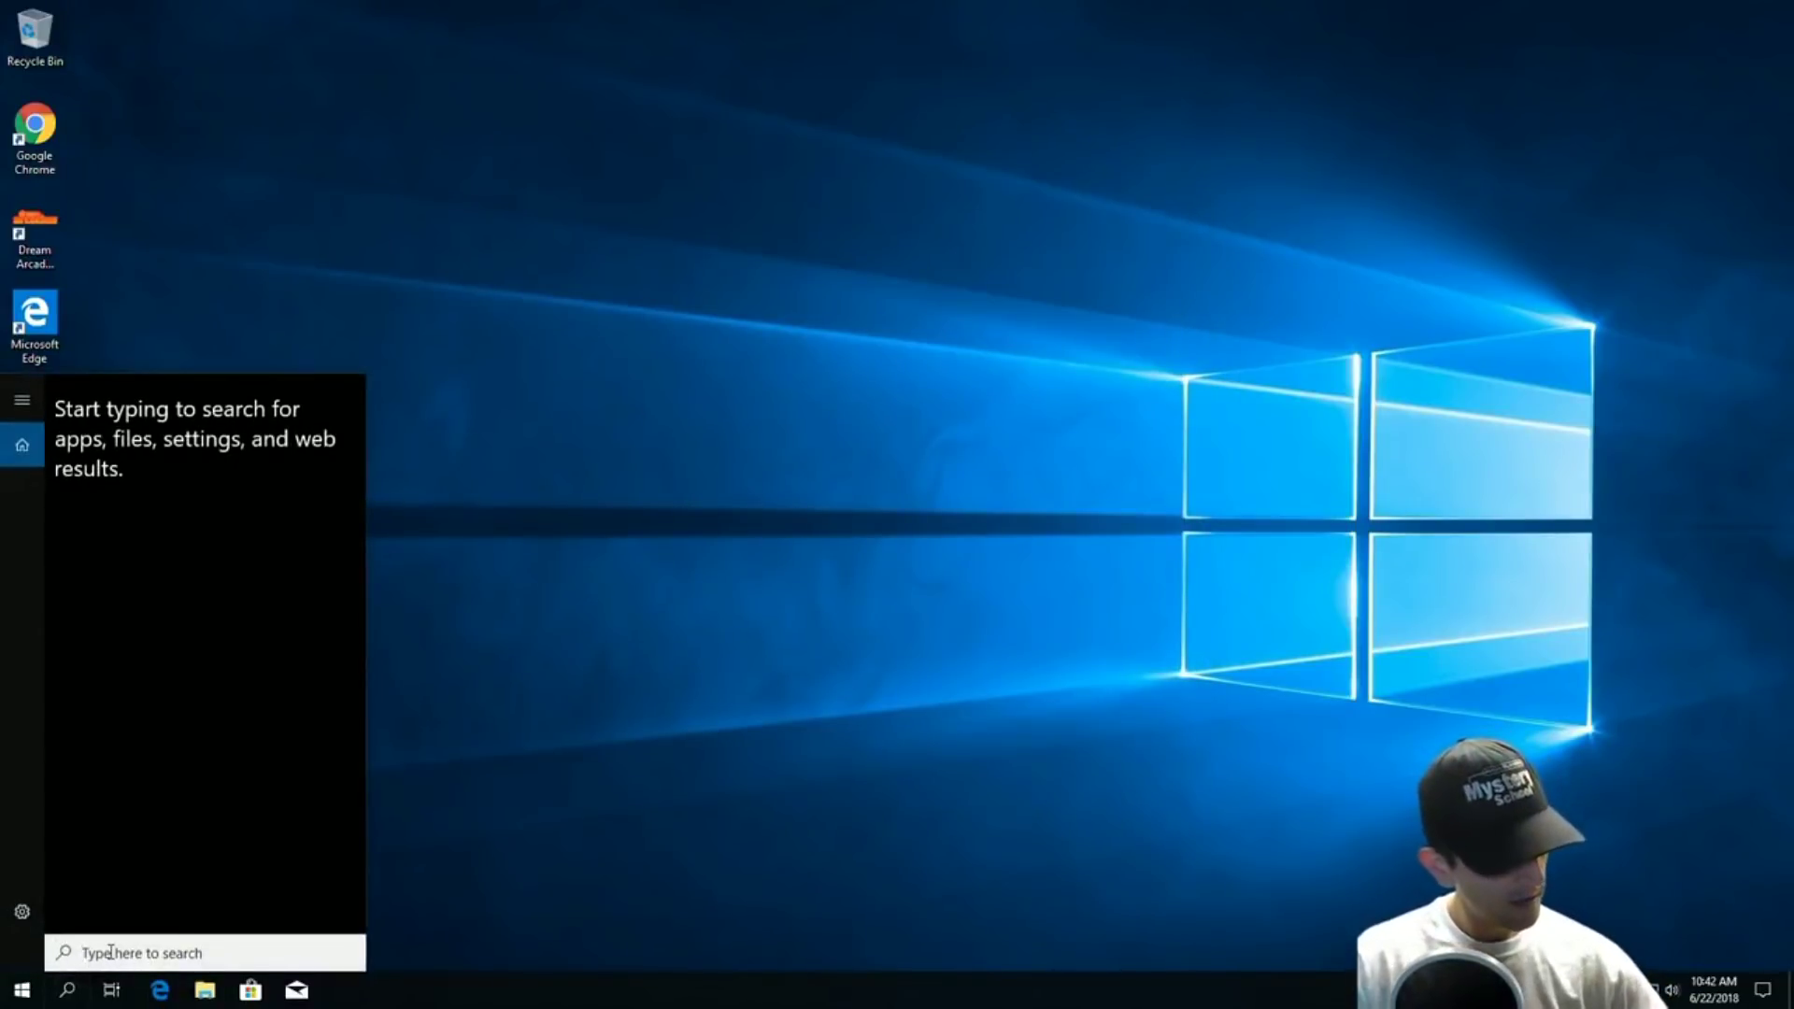
type("RUN")
key("Return")
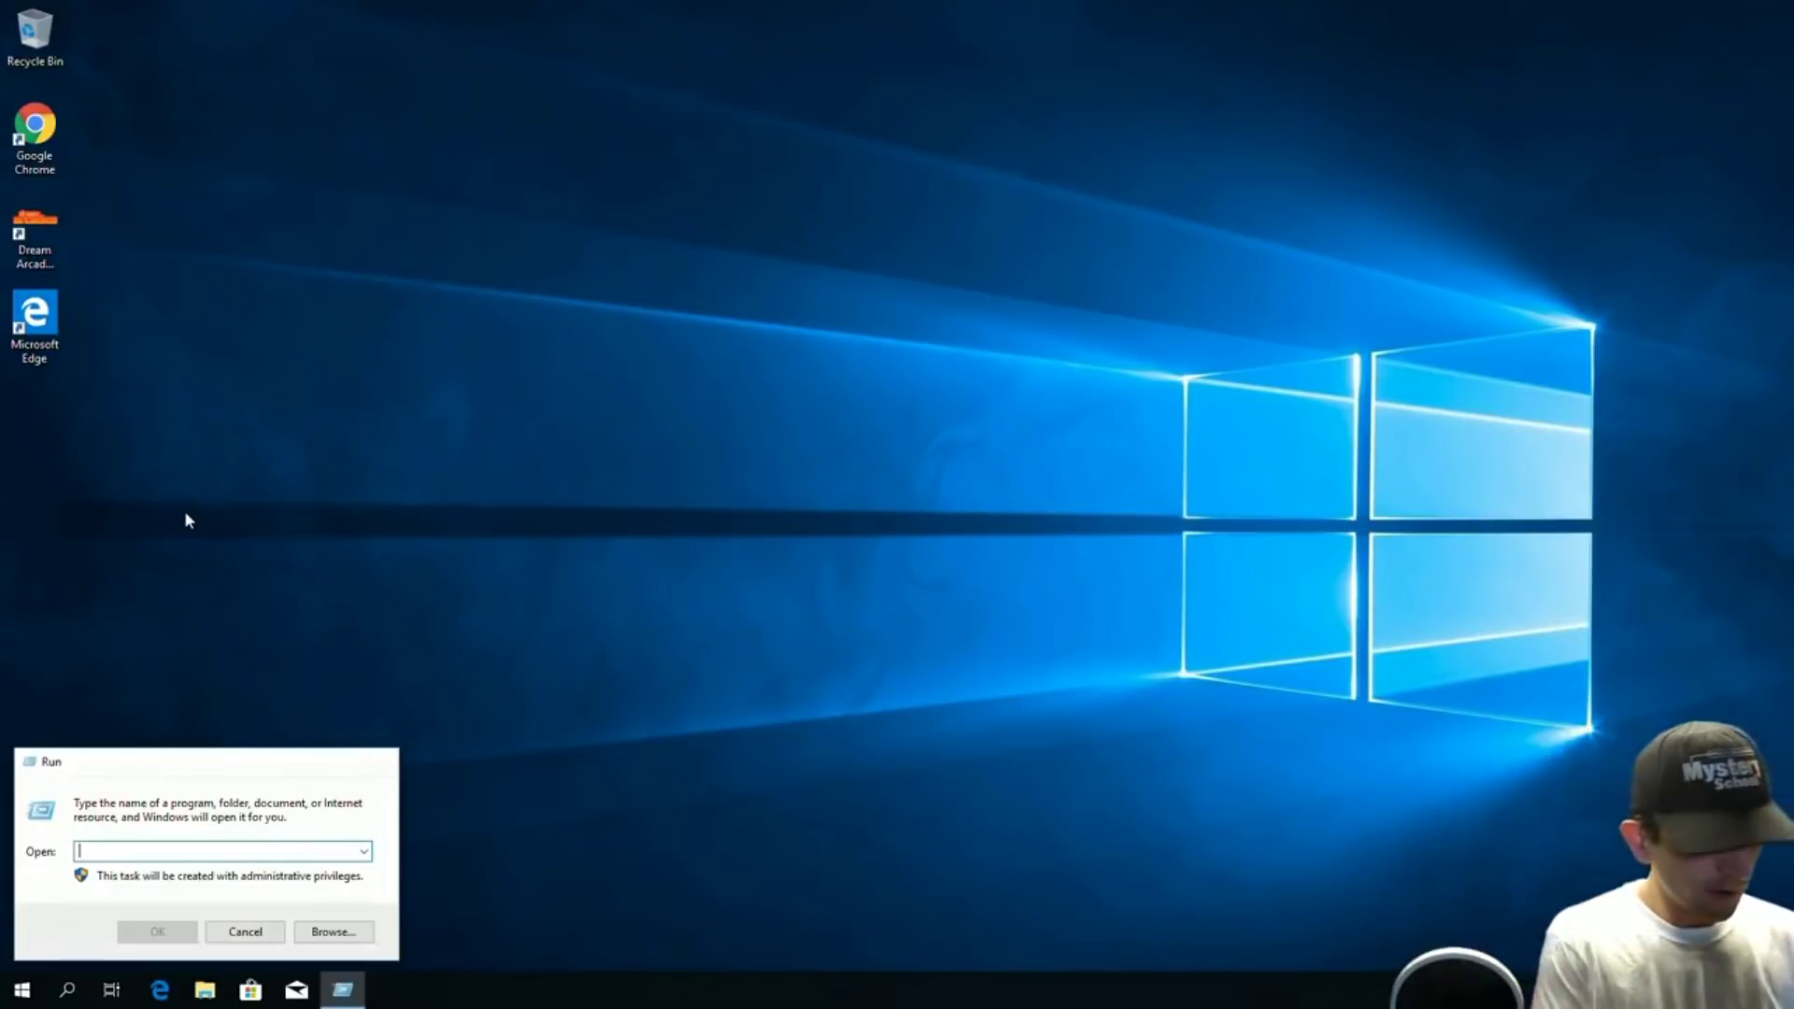
key("Escape")
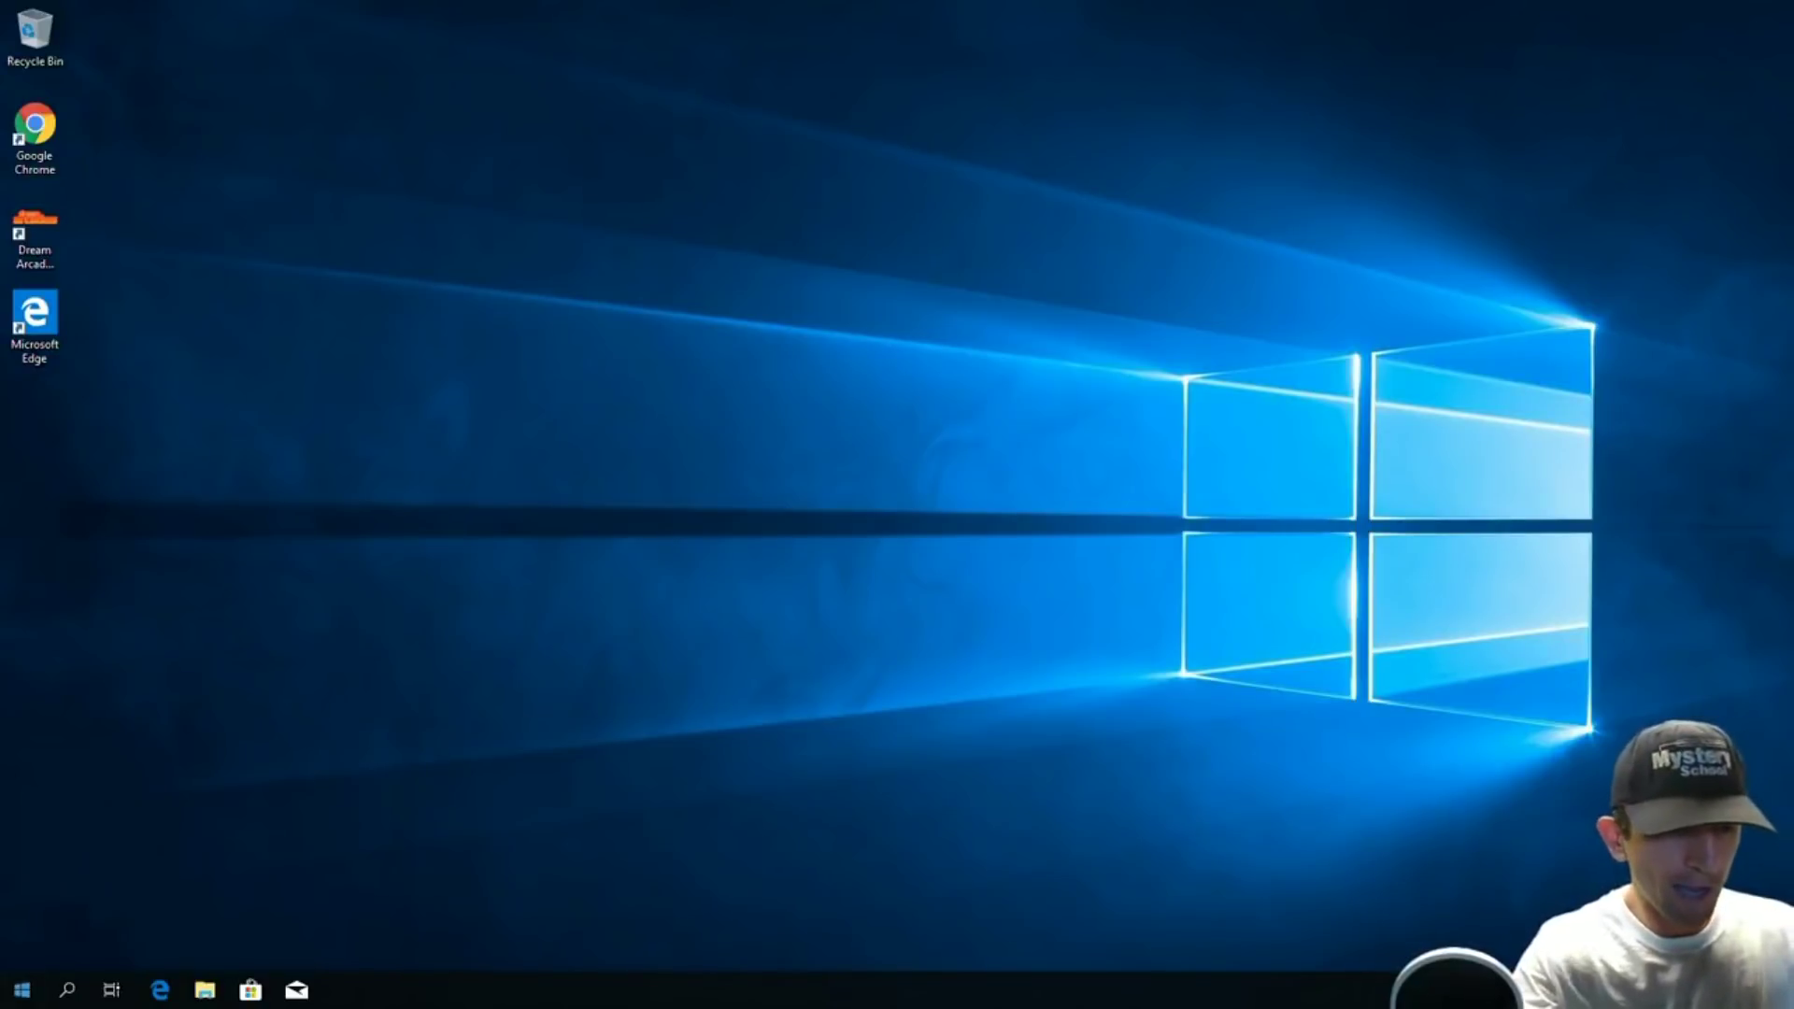
Step: Open the Run dialog through Windows search and run SYSTEMPROPERTIESPERFORMANCE.EXE
left_click(23, 990)
left_click(67, 988)
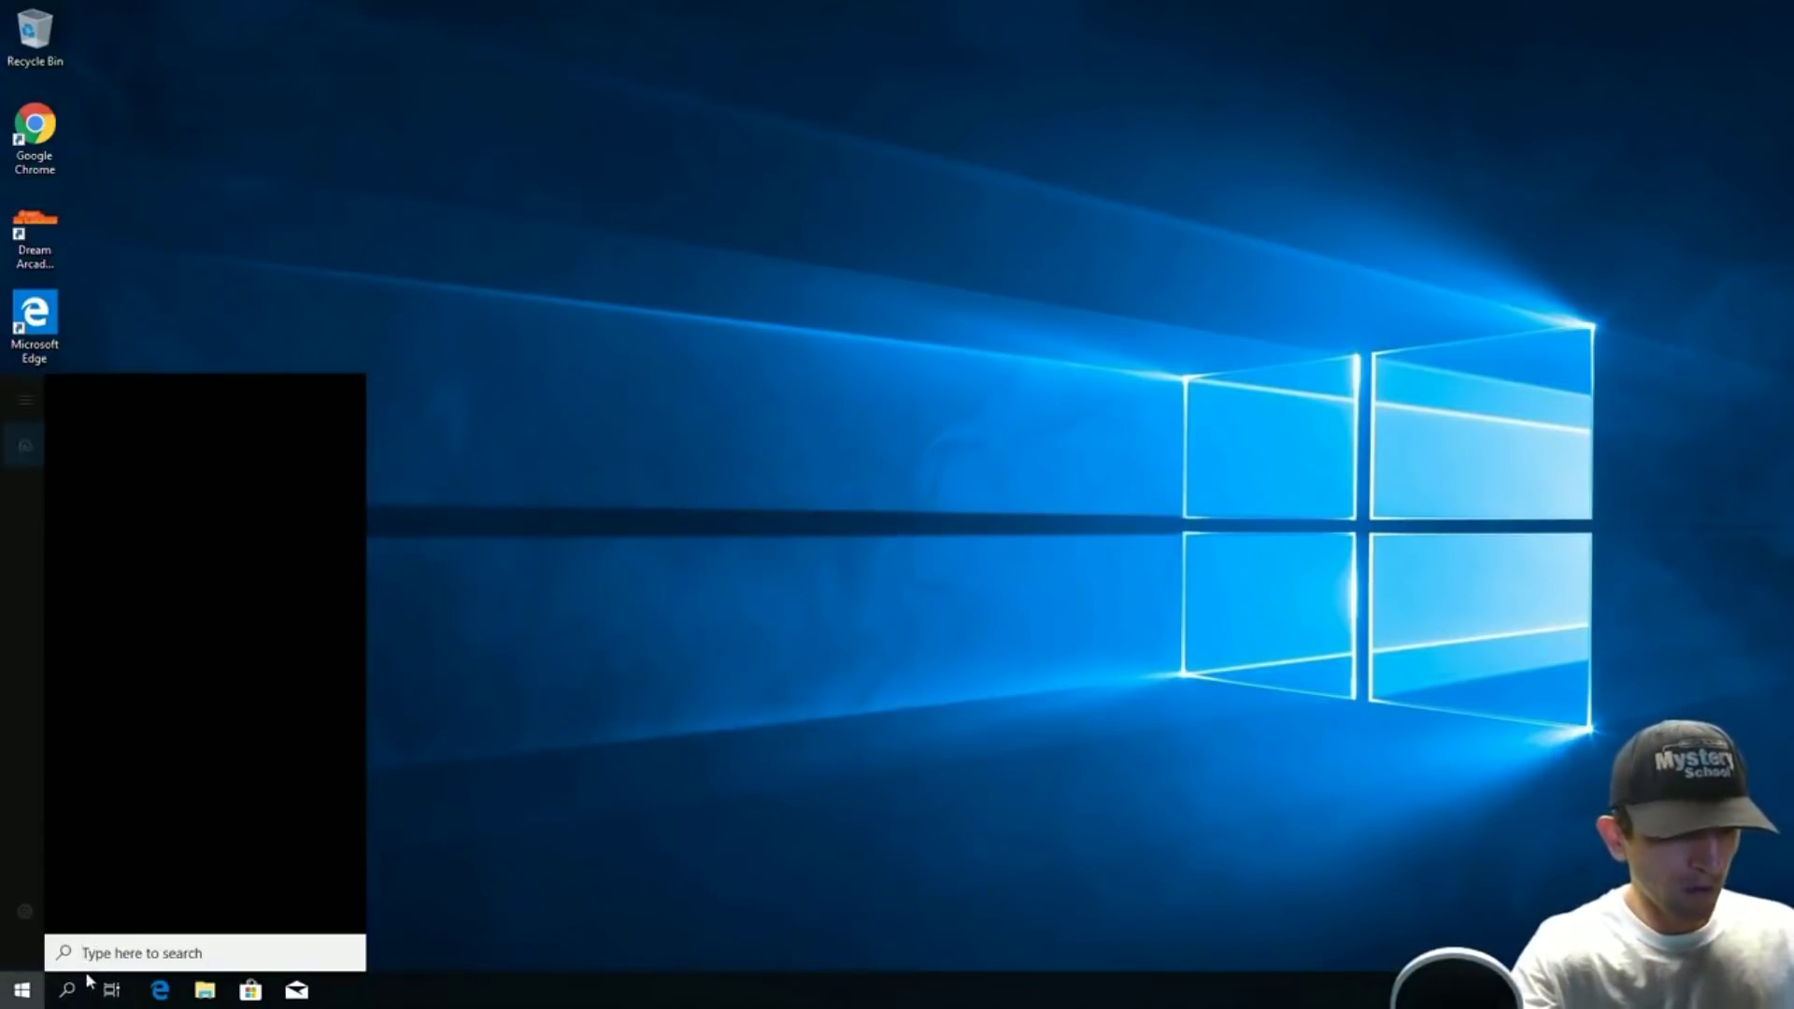
type("RUN")
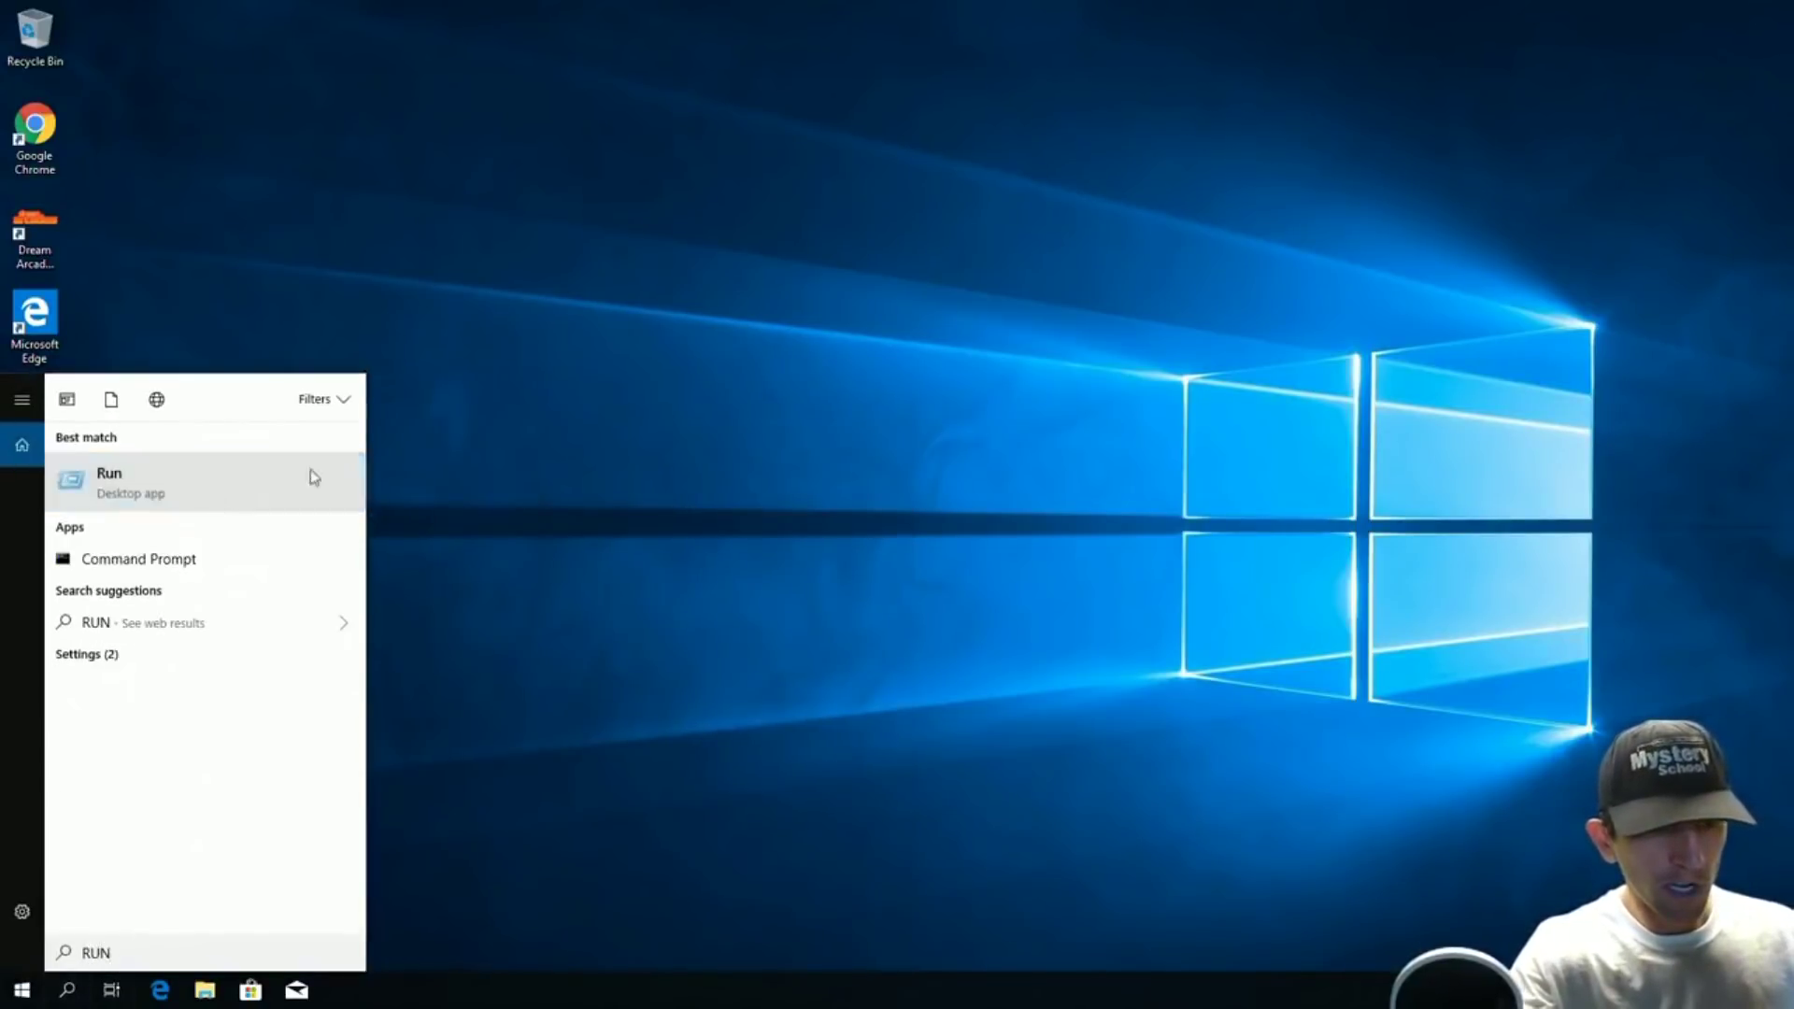
left_click(312, 476)
type("SYSTEMPROPERTIESPERFORMANCE.EXE")
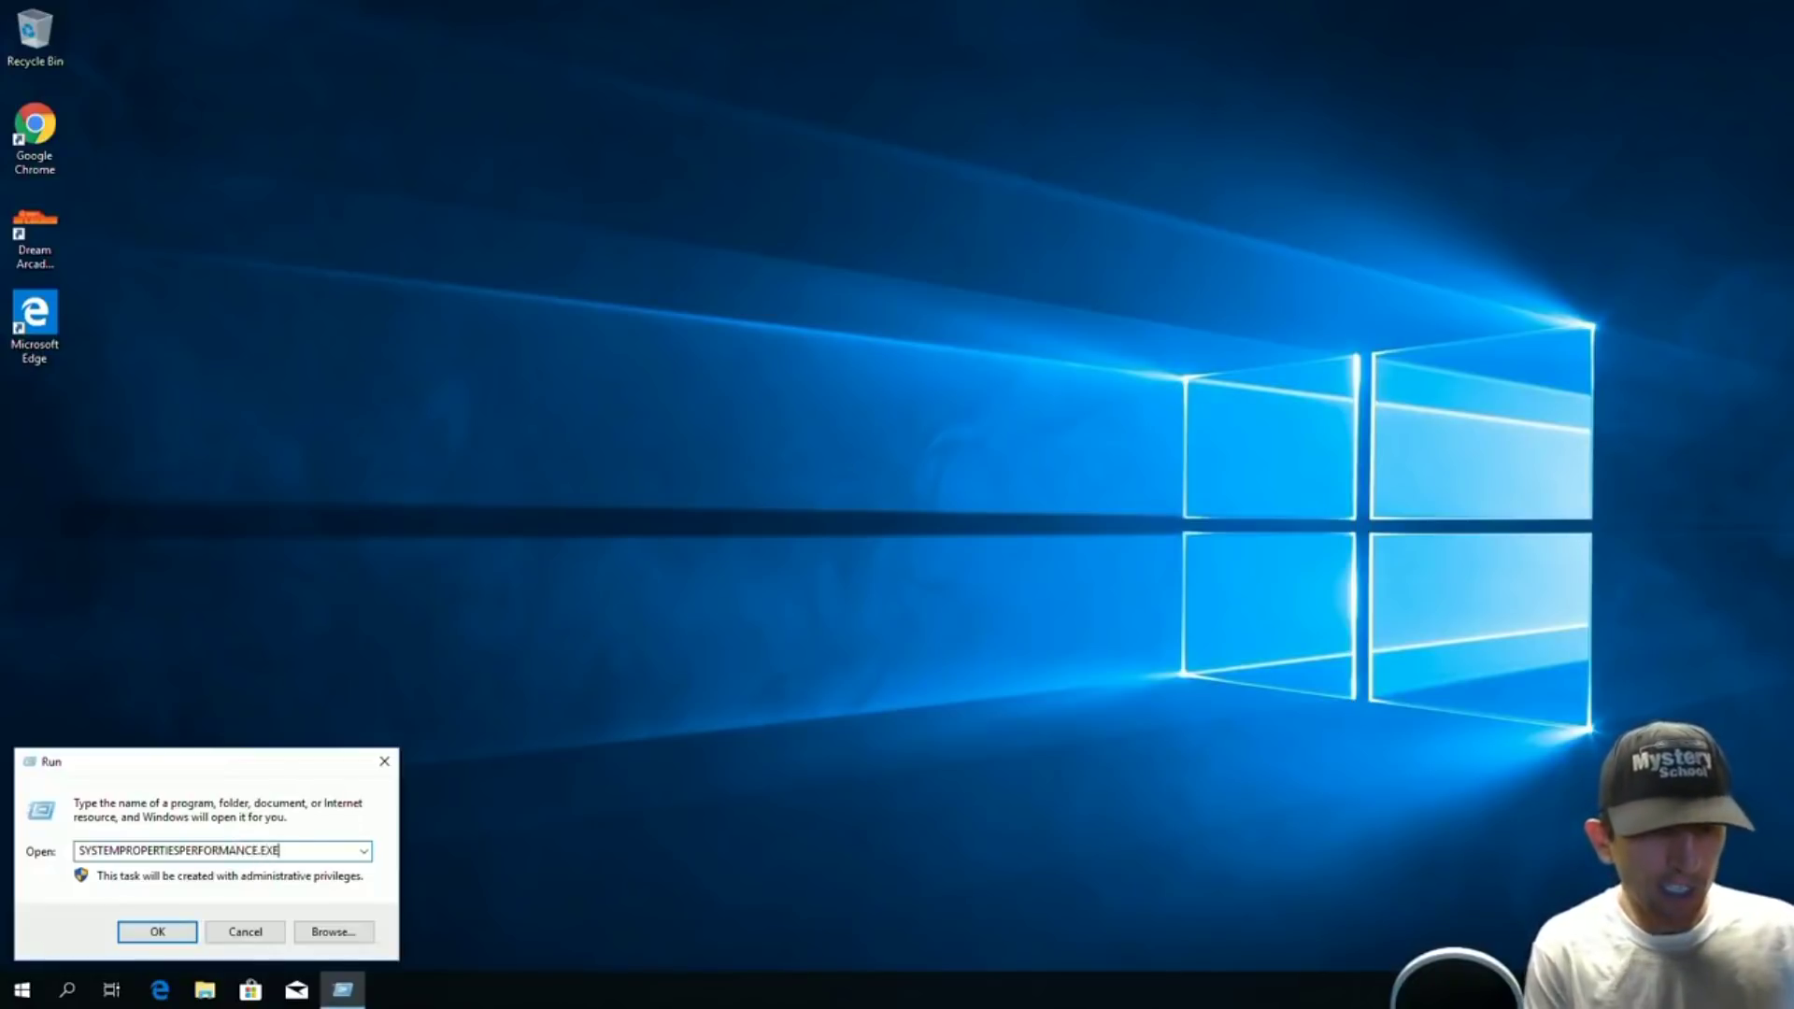
key("Return")
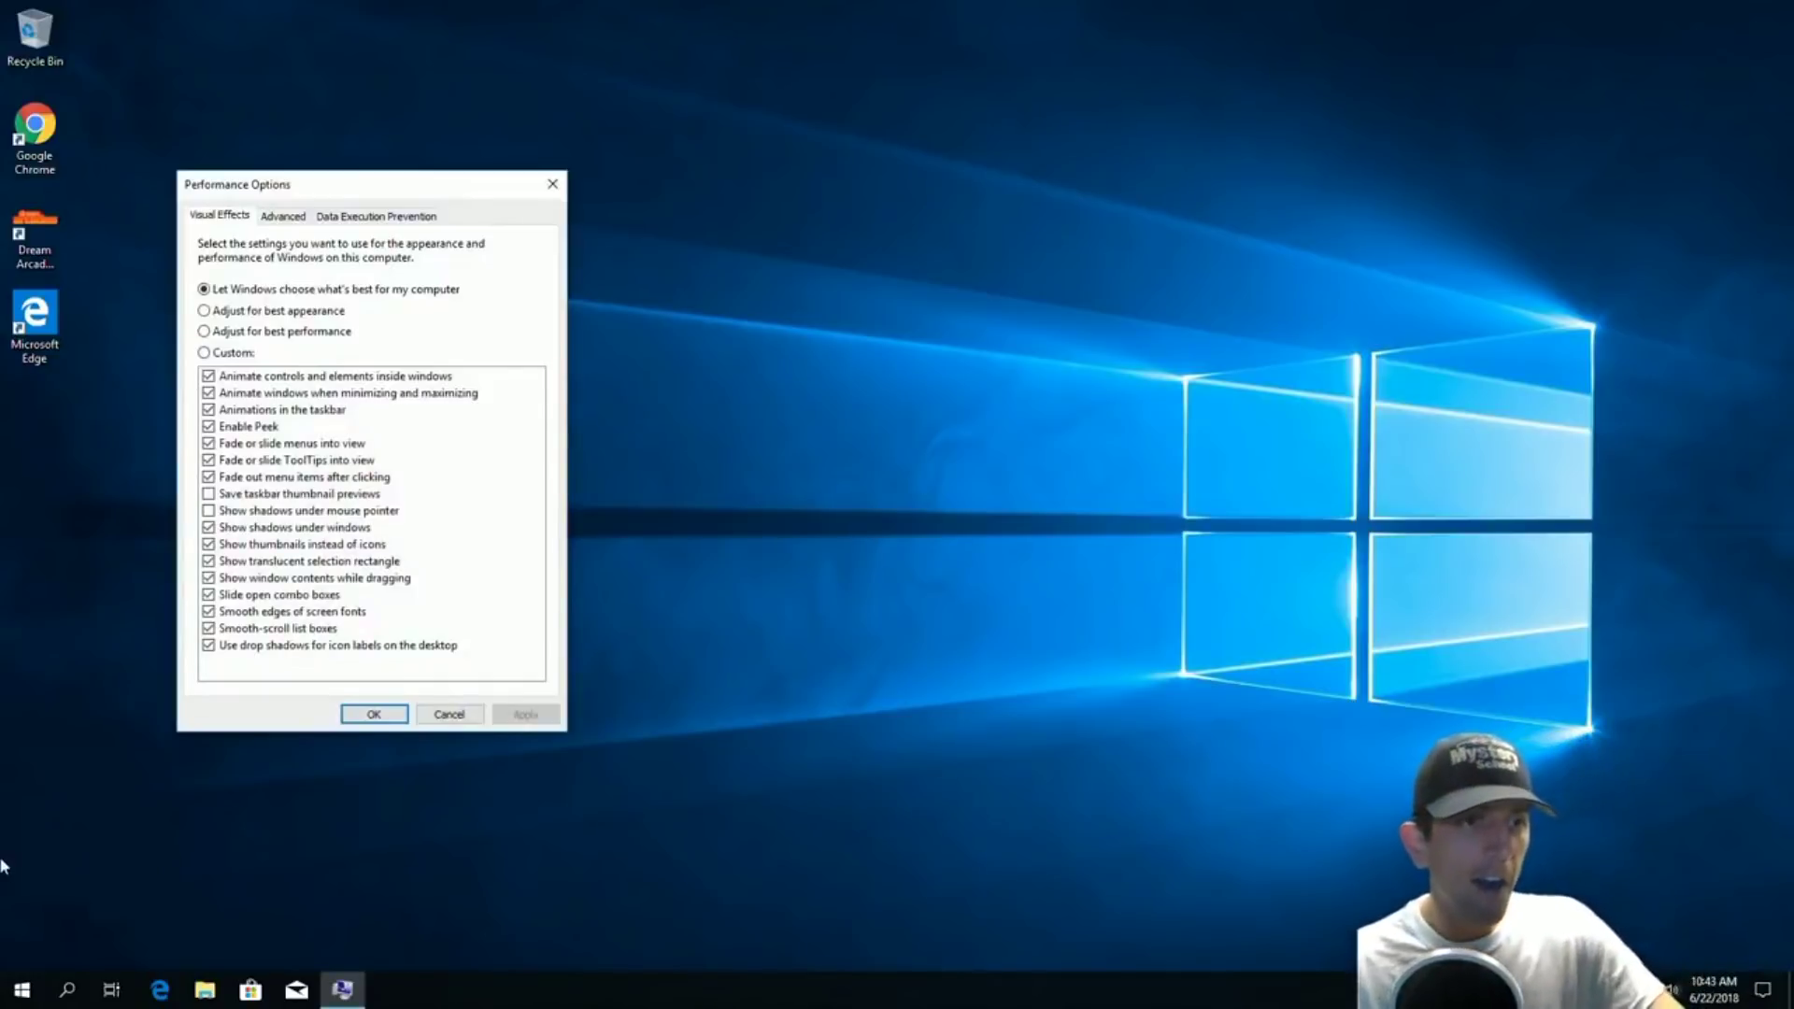
Step: Set the visual effects to Adjust for best performance and apply the change
left_click(312, 334)
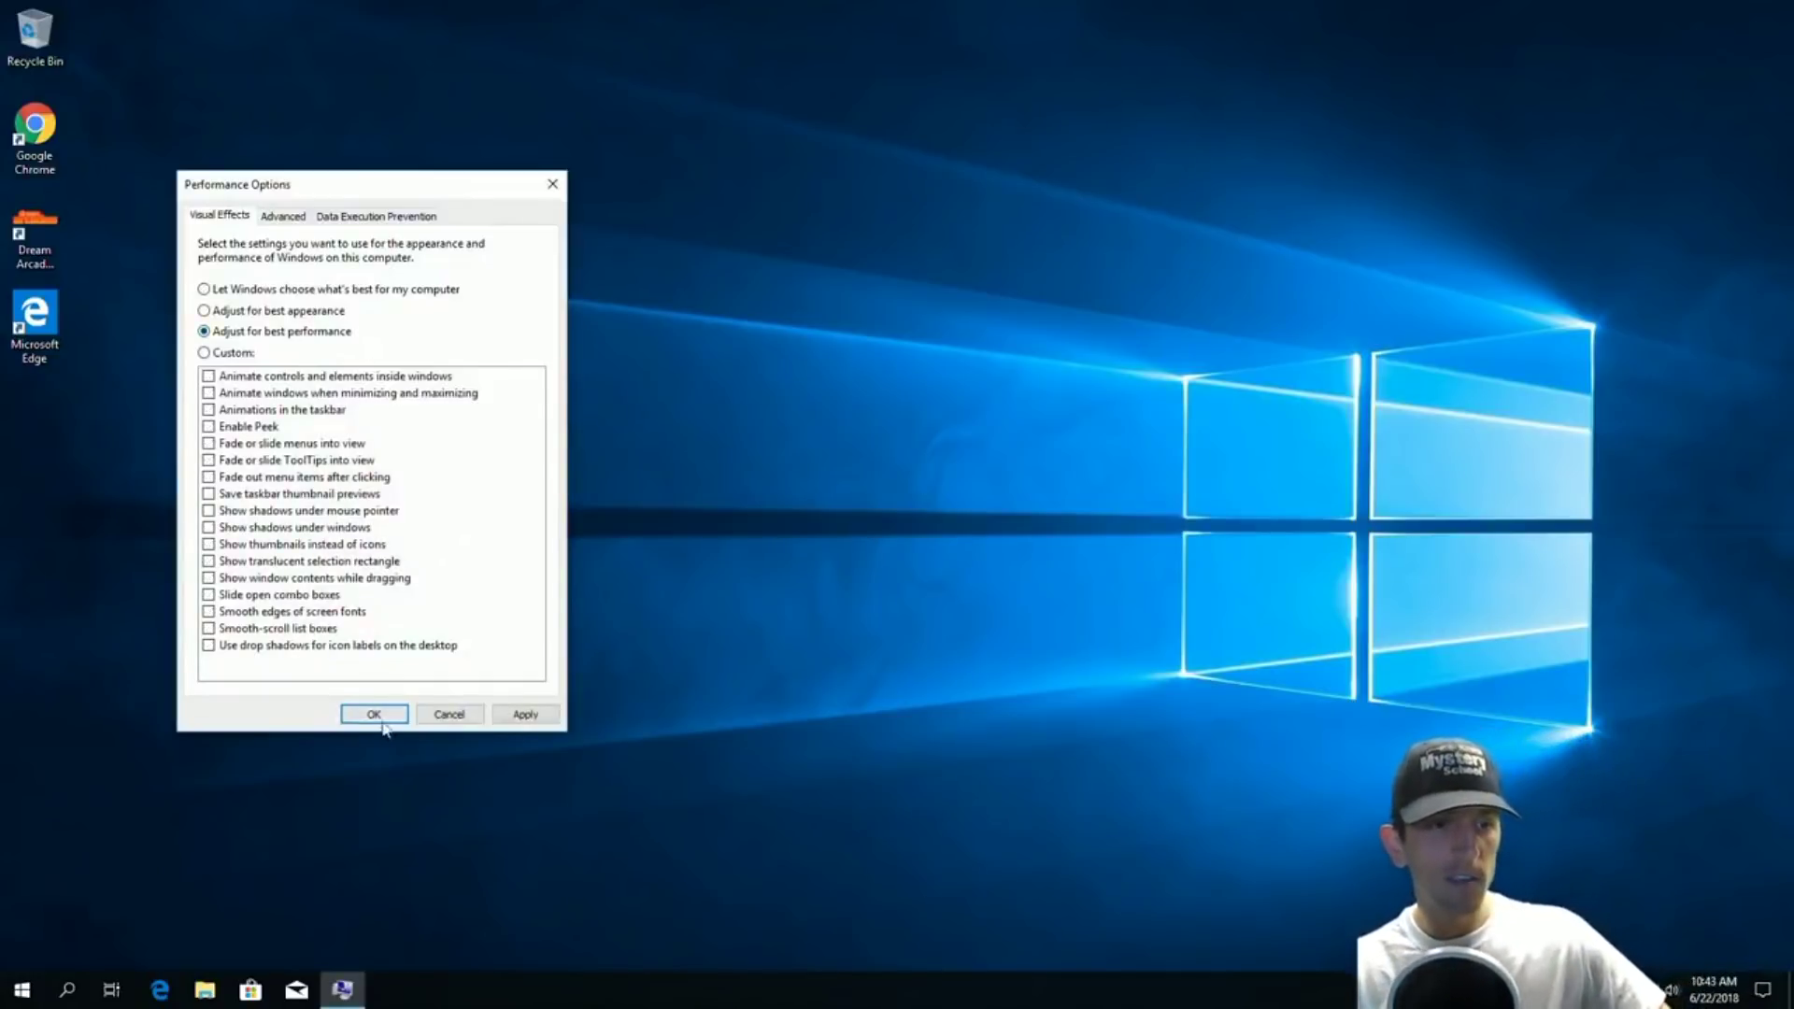
left_click(524, 714)
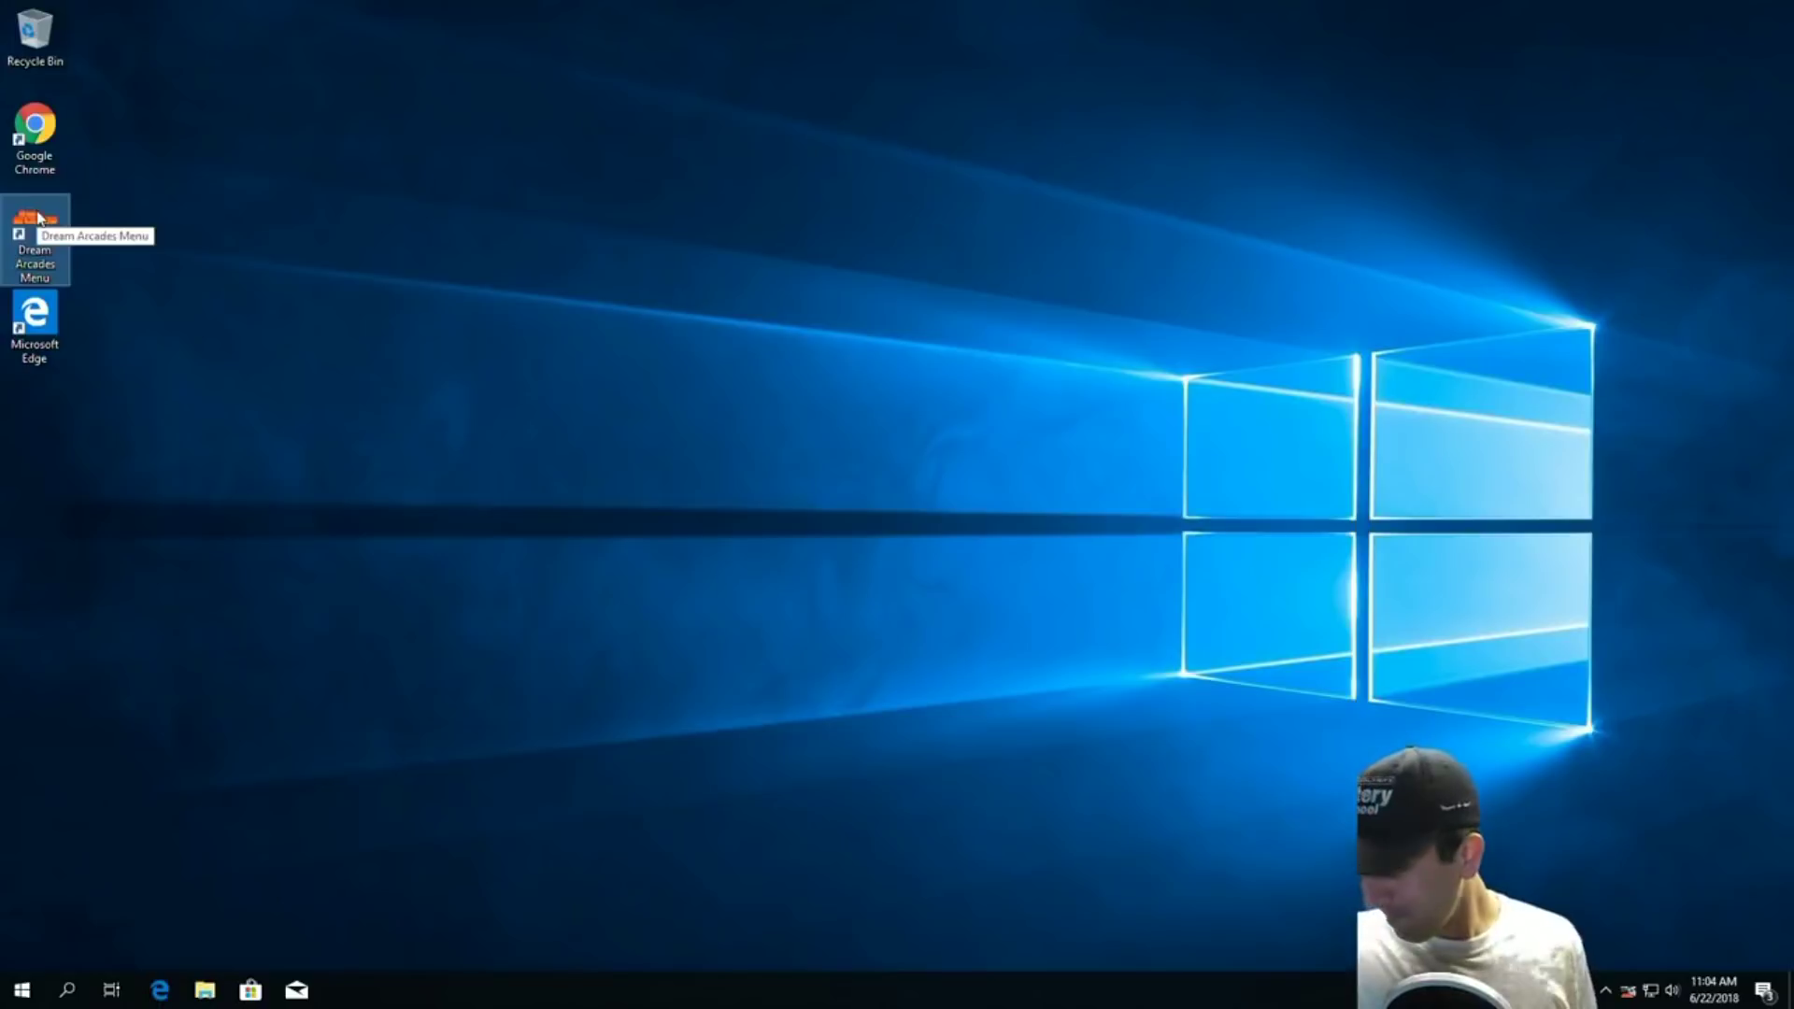
Step: Switch to the Dream Arcades Menu and start the available Replay system update
double_click(39, 217)
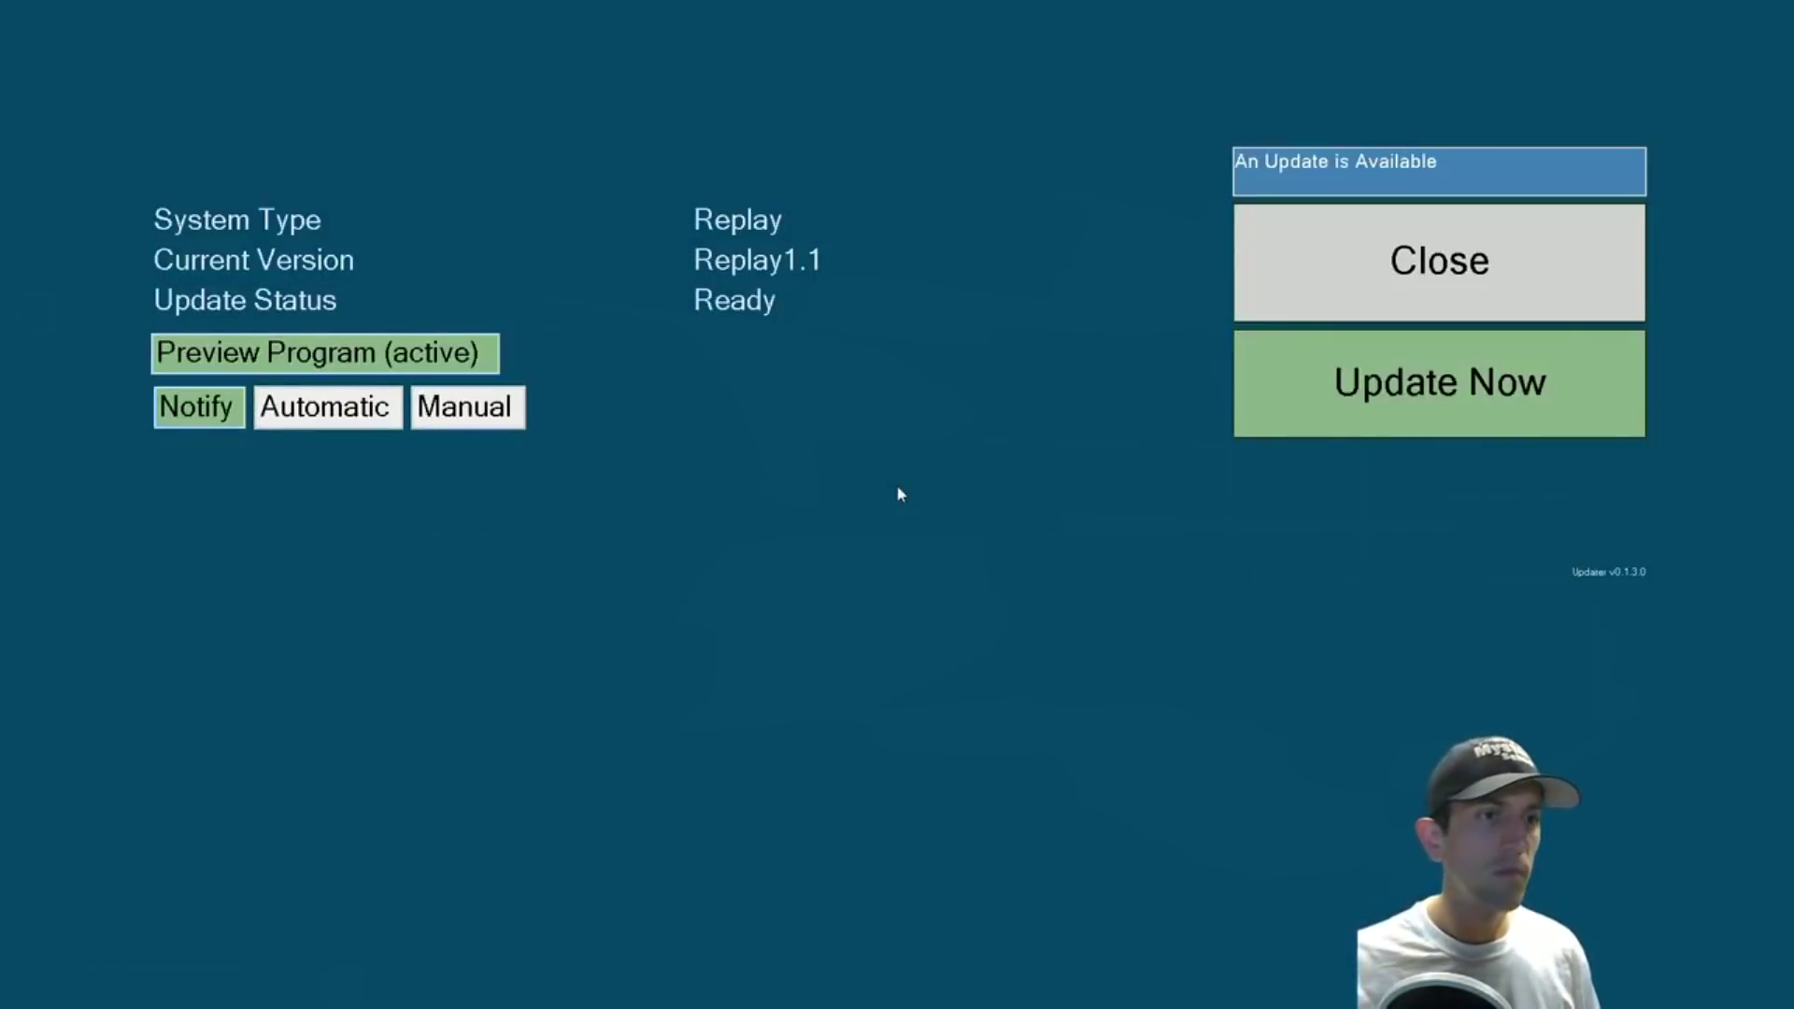
left_click(1326, 400)
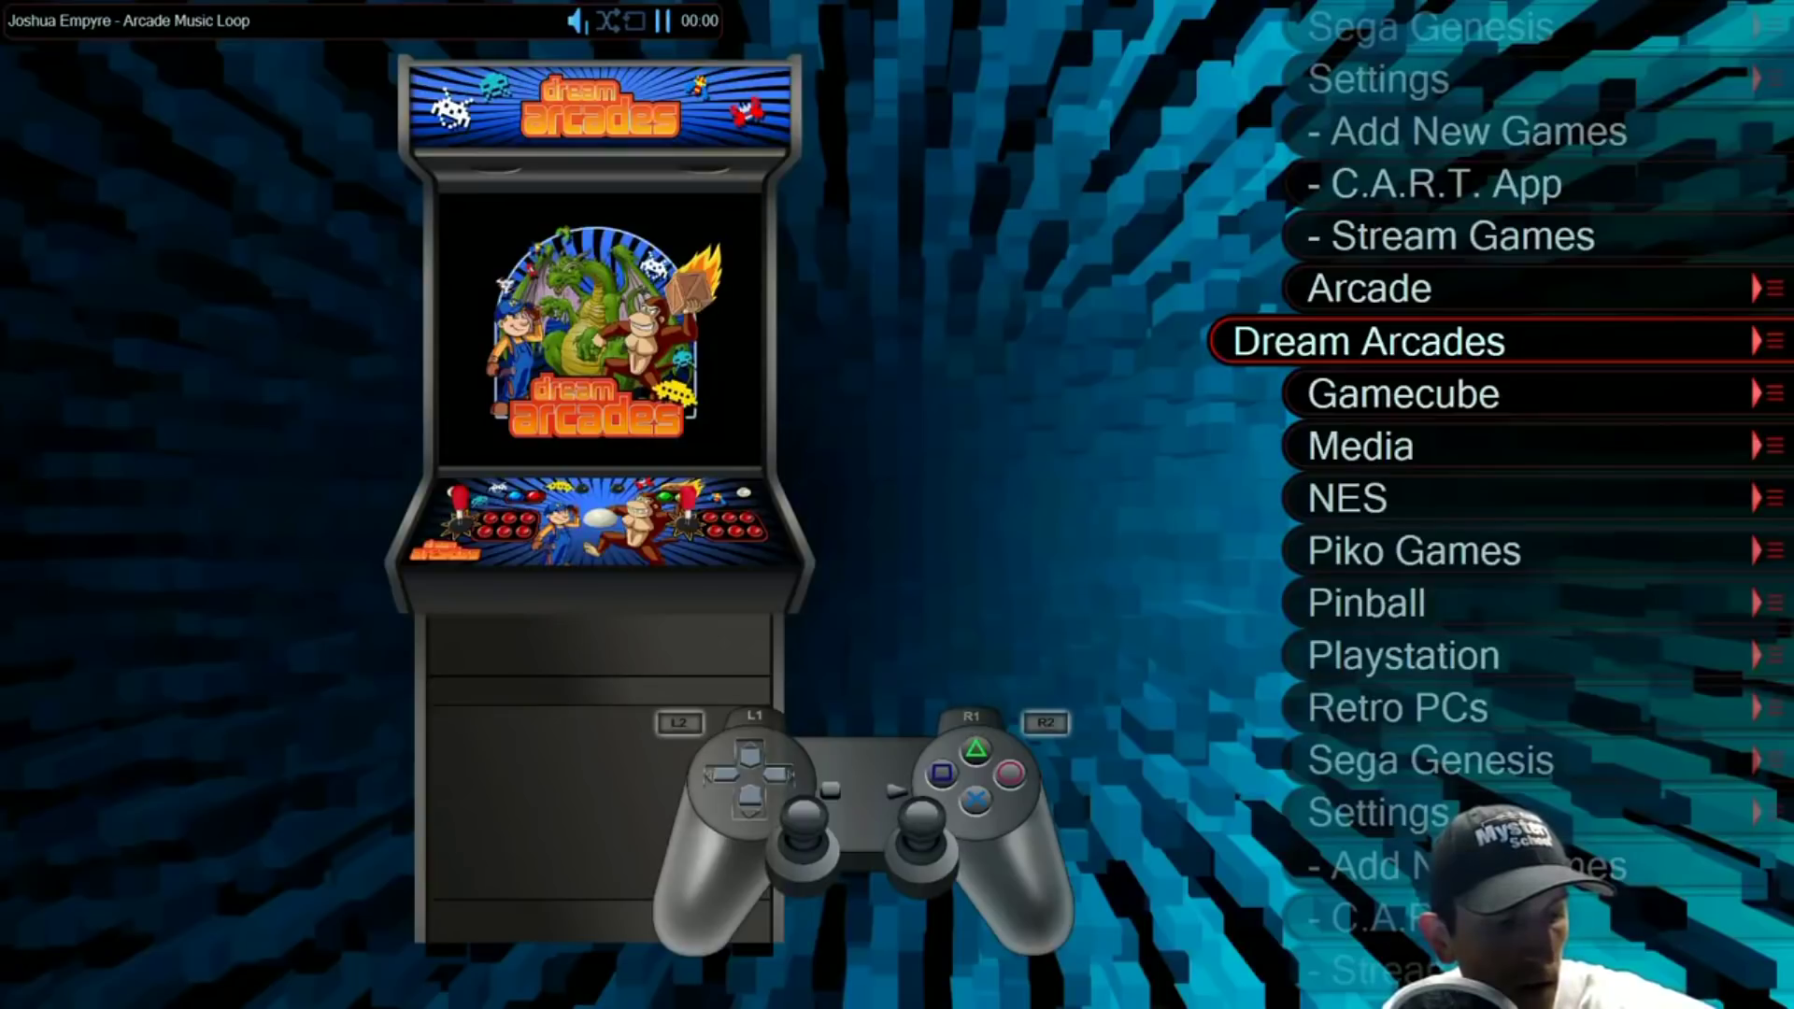
Step: Move the Dream Arcades main menu selection down to New Update Available
key("Down")
key("Down")
key("Down")
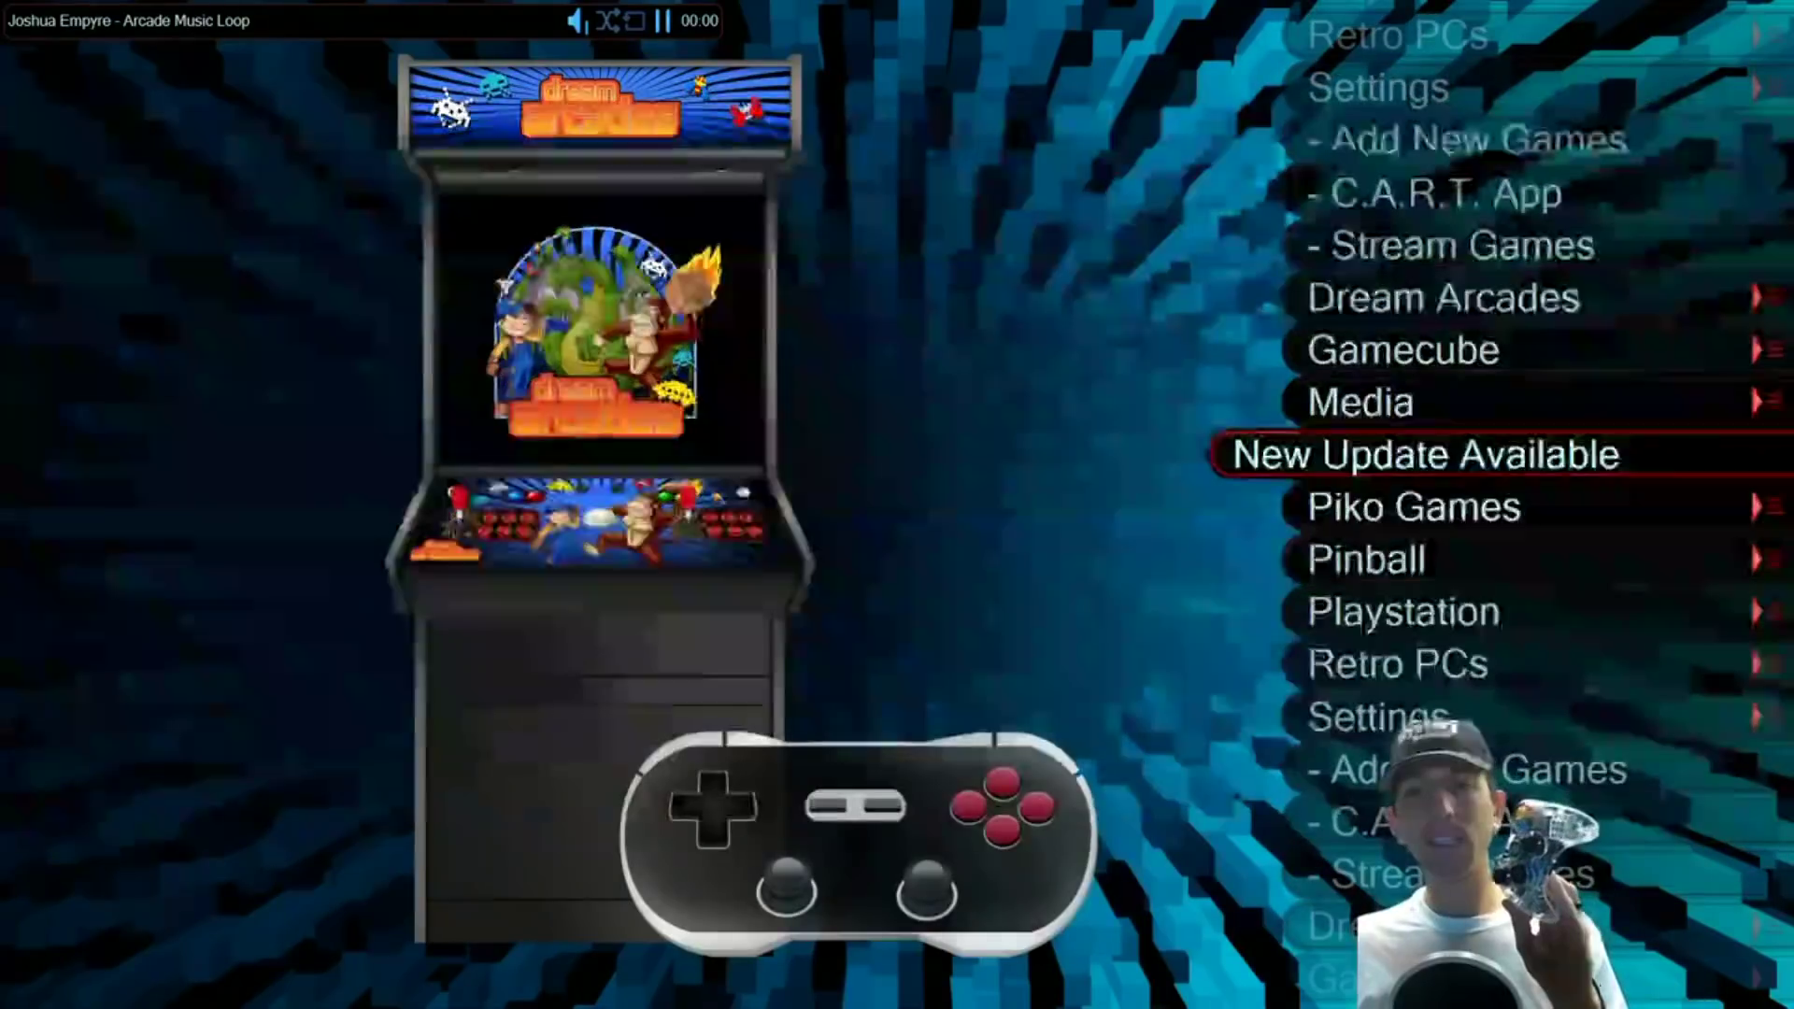